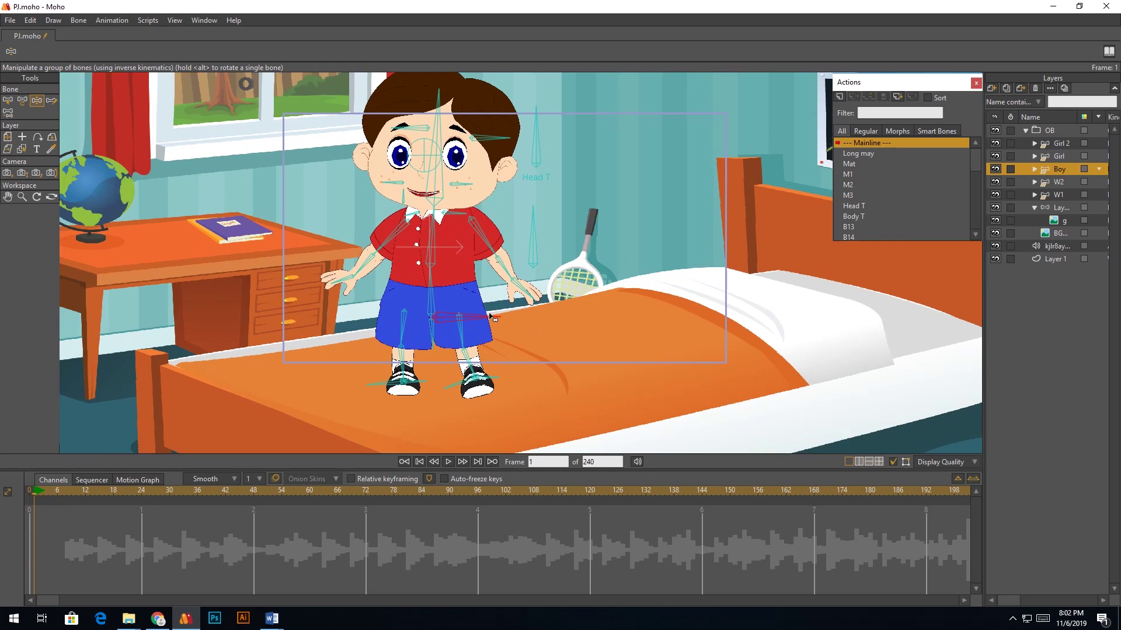
Step: On frame 1, adjust the boy's hip bone and rotate the Head T control bone beside his head
{"action": "key", "text": "t"}
{"action": "left_click_drag", "start_coordinate": [458, 356], "coordinate": [524, 319]}
{"action": "key", "text": "z"}
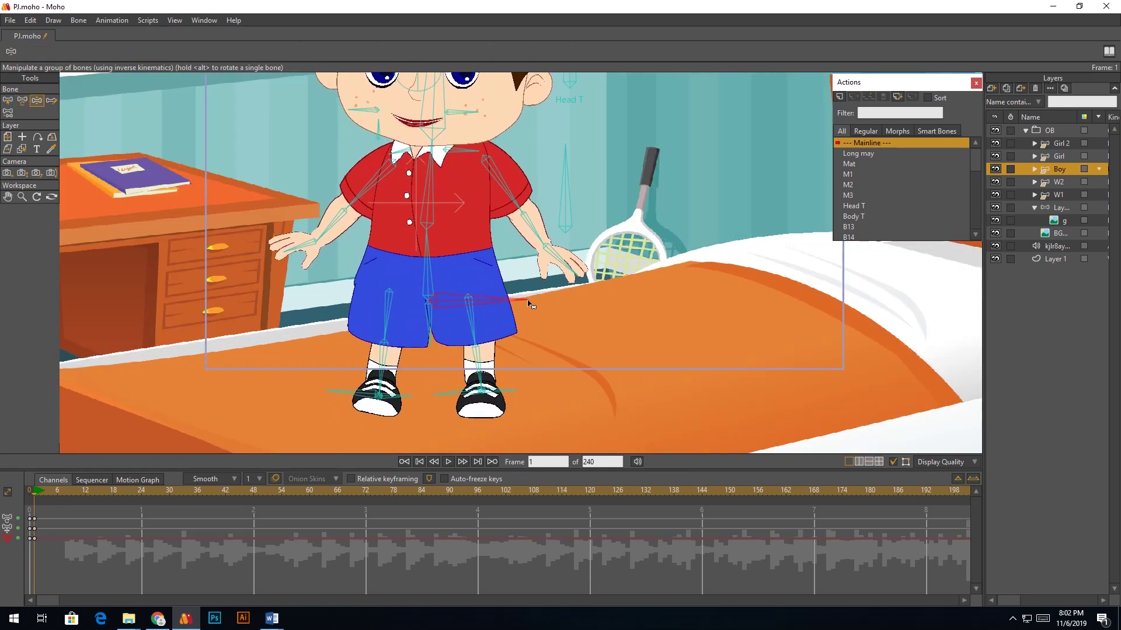
{"action": "scroll", "coordinate": [585, 255], "scroll_direction": "up", "scroll_amount": 2}
{"action": "left_click_drag", "start_coordinate": [655, 274], "coordinate": [657, 279]}
{"action": "left_click_drag", "start_coordinate": [616, 124], "coordinate": [604, 193]}
{"action": "scroll", "coordinate": [433, 201], "scroll_direction": "up", "scroll_amount": 1}
Step: Turn the boy's eyes downward and open his mouth into a wide smile on frame 1
{"action": "key", "text": "t"}
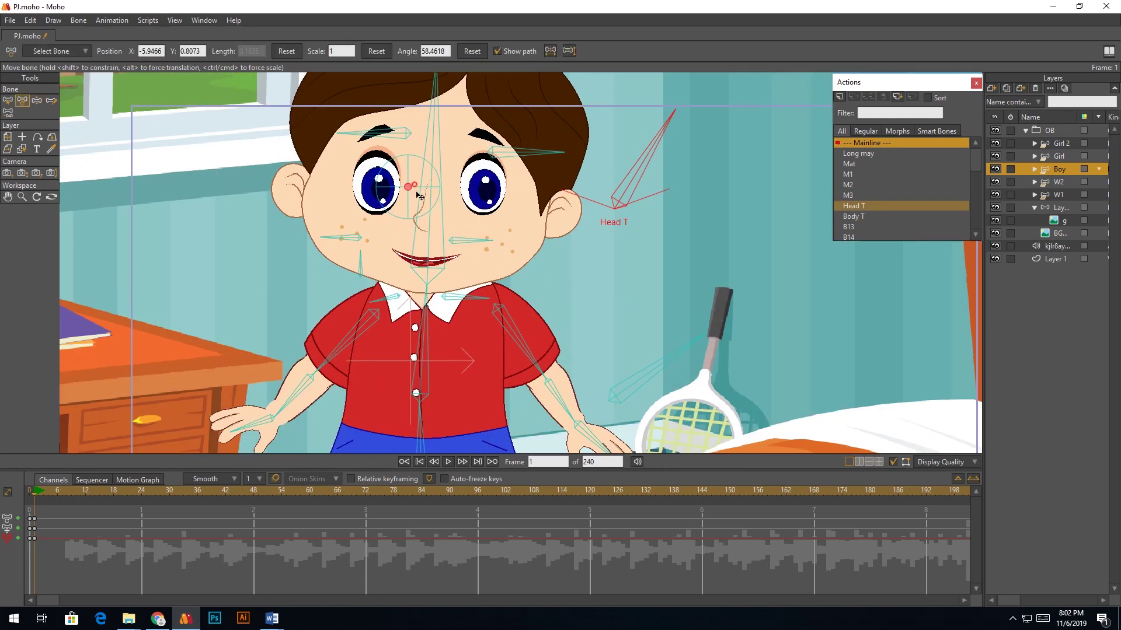
{"action": "key", "text": "z"}
{"action": "scroll", "coordinate": [299, 253], "scroll_direction": "up", "scroll_amount": 1}
{"action": "scroll", "coordinate": [449, 234], "scroll_direction": "down", "scroll_amount": 5}
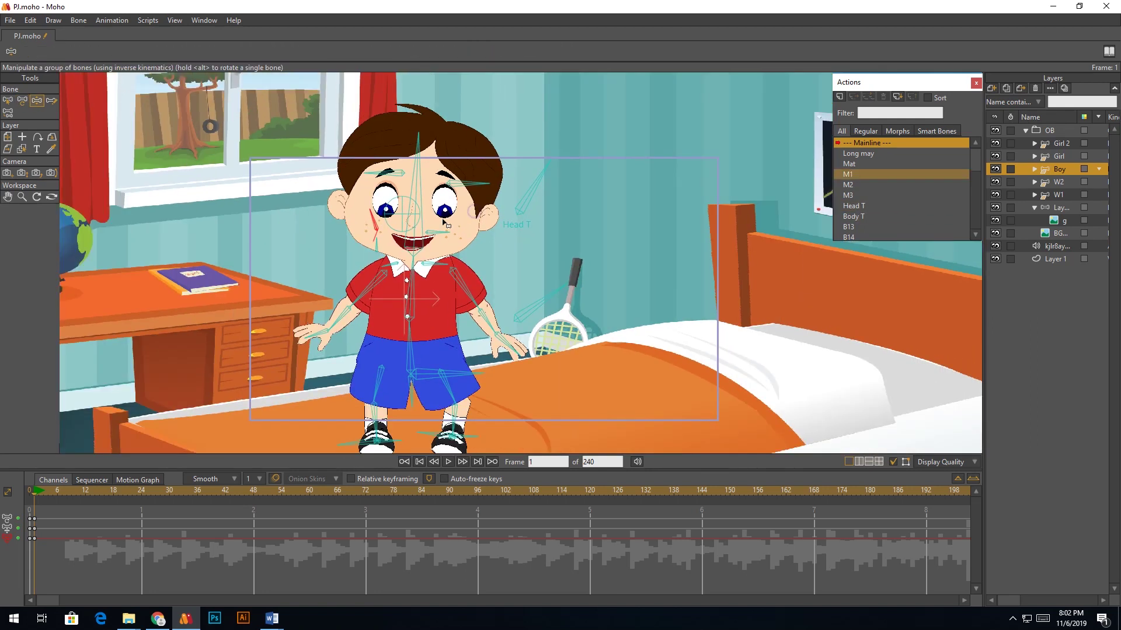
{"action": "scroll", "coordinate": [479, 222], "scroll_direction": "up", "scroll_amount": 3}
{"action": "scroll", "coordinate": [432, 204], "scroll_direction": "down", "scroll_amount": 2}
Step: Raise both of the boy's arms outward to shoulder level on frame 1
{"action": "left_click_drag", "start_coordinate": [346, 276], "coordinate": [366, 263]}
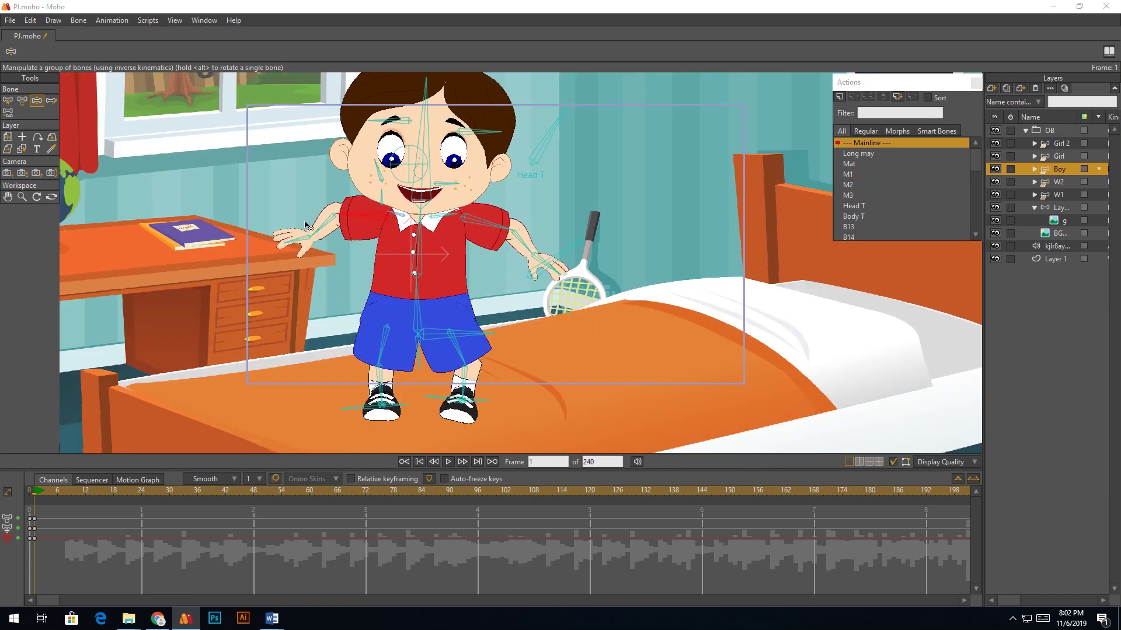
{"action": "scroll", "coordinate": [441, 235], "scroll_direction": "up", "scroll_amount": 2}
{"action": "left_click_drag", "start_coordinate": [341, 298], "coordinate": [341, 219]}
Step: Lower the boy's hips into a crouch with bent knees on frame 1 and level both feet on the bed
{"action": "mouse_move", "coordinate": [500, 308]}
{"action": "left_mouse_down"}
{"action": "mouse_move", "coordinate": [500, 349]}
{"action": "mouse_move", "coordinate": [503, 326]}
{"action": "left_mouse_up"}
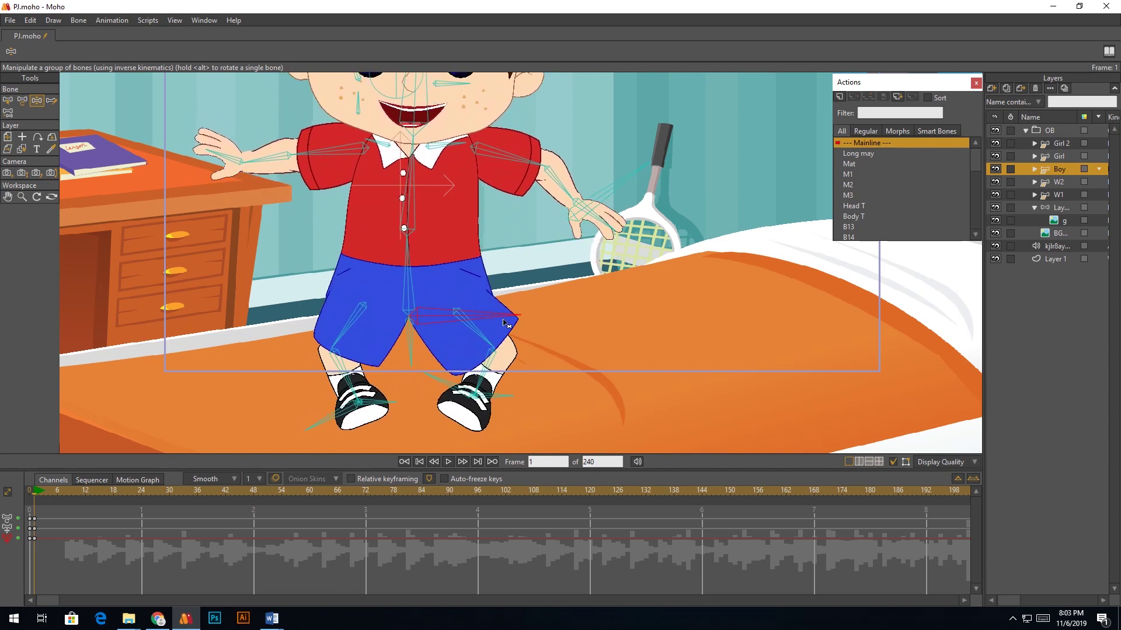
{"action": "scroll", "coordinate": [401, 393], "scroll_direction": "up", "scroll_amount": 2}
{"action": "scroll", "coordinate": [420, 328], "scroll_direction": "down", "scroll_amount": 1}
{"action": "left_click", "coordinate": [433, 348]}
{"action": "left_click_drag", "start_coordinate": [379, 341], "coordinate": [325, 352]}
{"action": "mouse_move", "coordinate": [524, 308]}
{"action": "left_mouse_down"}
{"action": "mouse_move", "coordinate": [521, 324]}
{"action": "mouse_move", "coordinate": [513, 320]}
{"action": "left_mouse_up"}
{"action": "scroll", "coordinate": [464, 414], "scroll_direction": "down", "scroll_amount": 5}
{"action": "scroll", "coordinate": [493, 347], "scroll_direction": "up", "scroll_amount": 2}
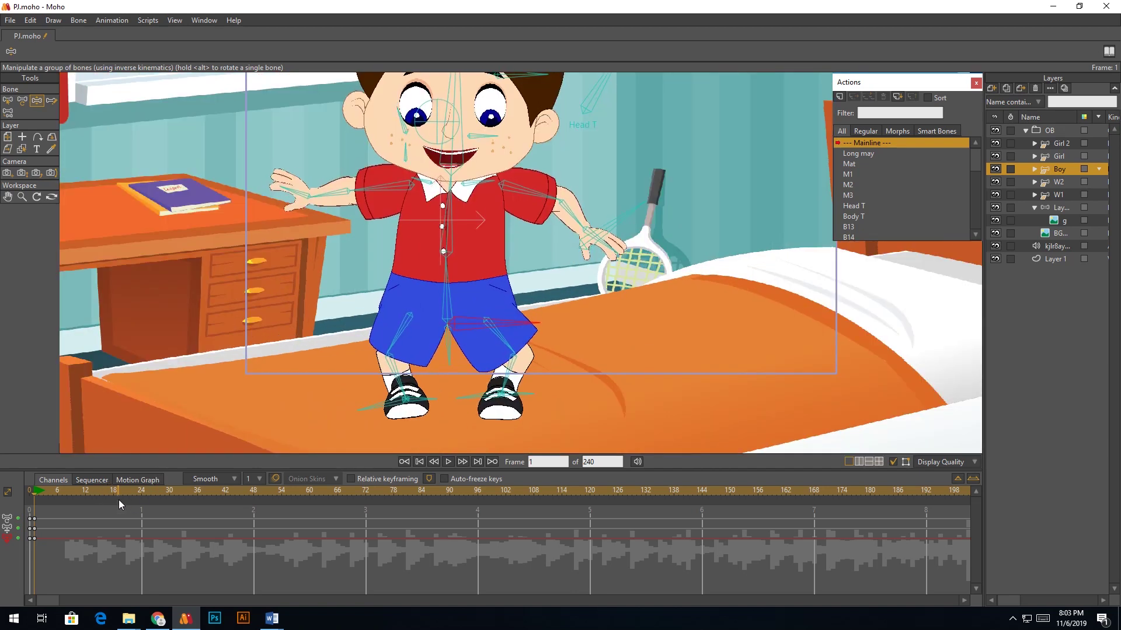
Step: On frame 11, raise the boy's hips so that his legs straighten into a standing pose
{"action": "scroll", "coordinate": [370, 376], "scroll_direction": "down", "scroll_amount": 2}
{"action": "left_click", "coordinate": [85, 490]}
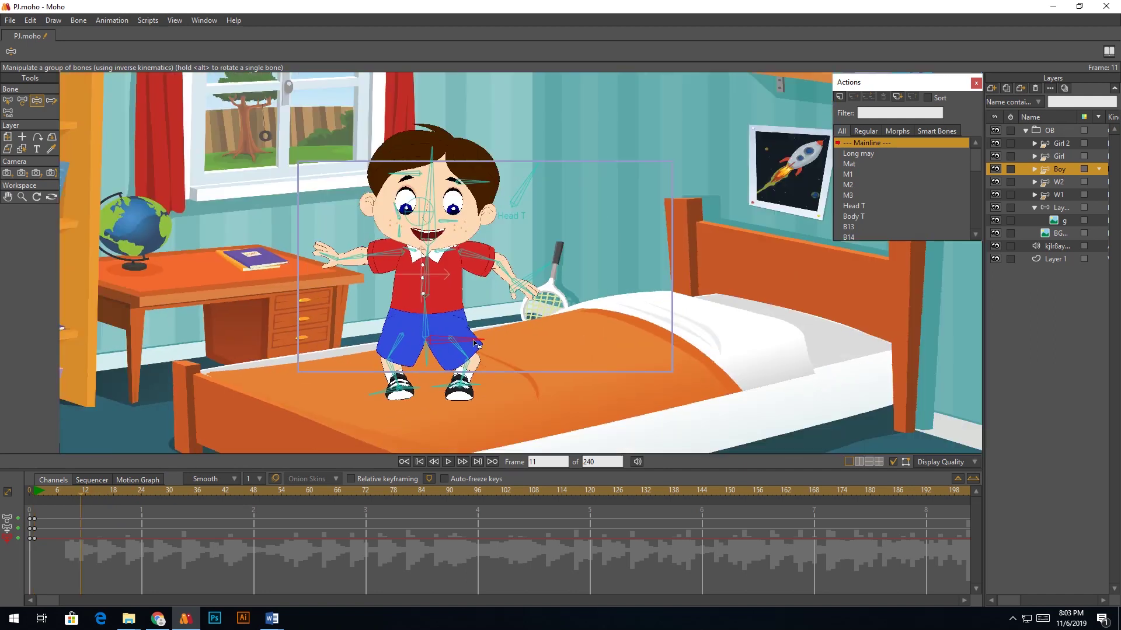
{"action": "scroll", "coordinate": [489, 285], "scroll_direction": "up", "scroll_amount": 3}
{"action": "scroll", "coordinate": [489, 287], "scroll_direction": "down", "scroll_amount": 3}
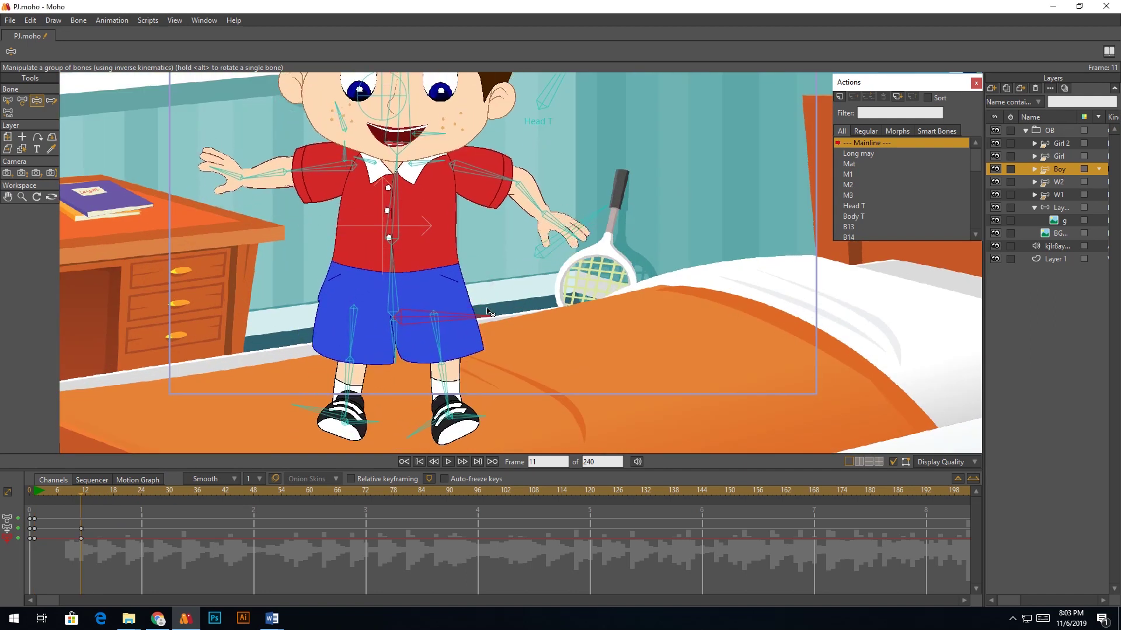
{"action": "scroll", "coordinate": [513, 245], "scroll_direction": "up", "scroll_amount": 2}
Step: Lower both of the boy's arms to his sides on frame 11 and adjust the tilt of his head
{"action": "left_click", "coordinate": [529, 214]}
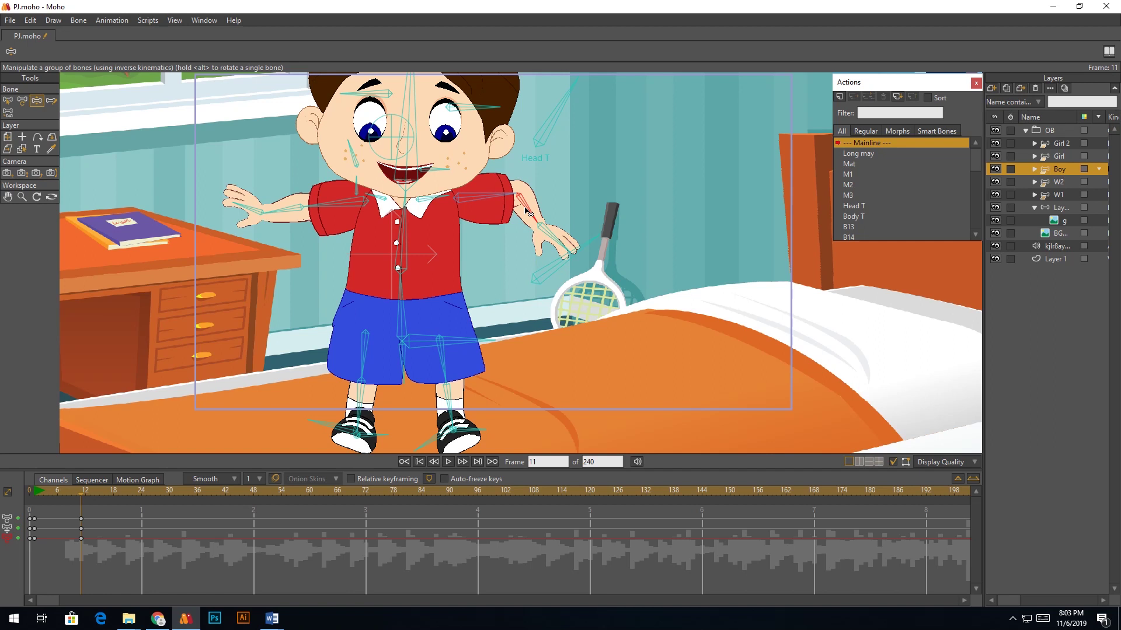
{"action": "scroll", "coordinate": [526, 211], "scroll_direction": "up", "scroll_amount": 2}
{"action": "left_click_drag", "start_coordinate": [531, 214], "coordinate": [516, 290]}
{"action": "left_click_drag", "start_coordinate": [186, 211], "coordinate": [227, 327]}
{"action": "left_click_drag", "start_coordinate": [435, 216], "coordinate": [402, 234]}
{"action": "scroll", "coordinate": [386, 251], "scroll_direction": "down", "scroll_amount": 3}
{"action": "scroll", "coordinate": [371, 190], "scroll_direction": "up", "scroll_amount": 2}
{"action": "left_click_drag", "start_coordinate": [367, 186], "coordinate": [362, 187]}
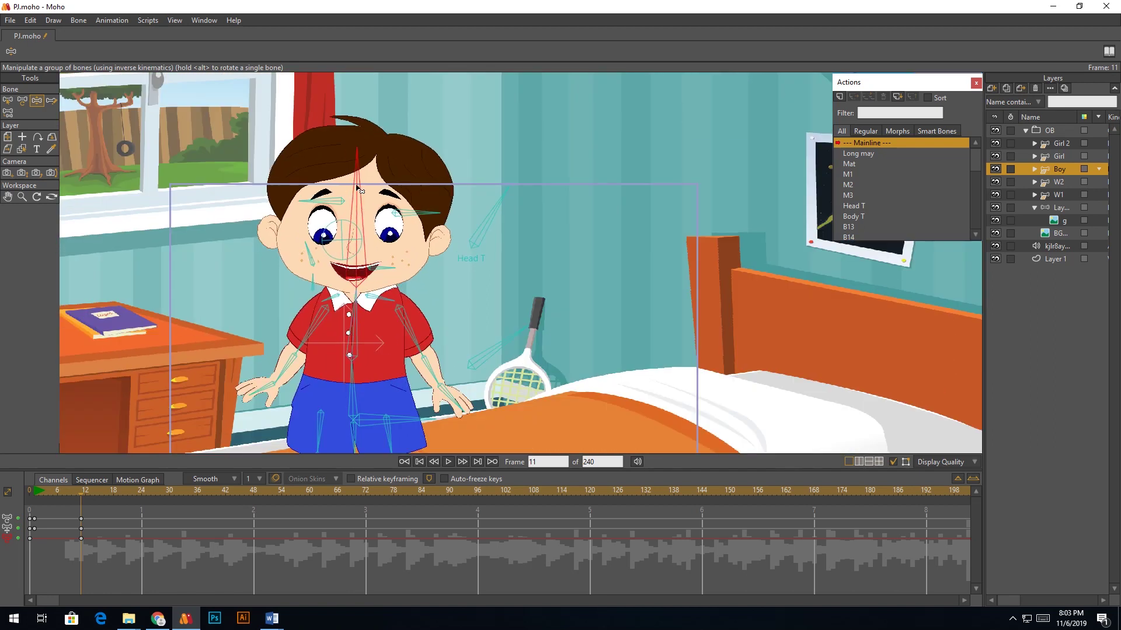
Step: Rotate both of the boy's feet on frame 11 so that the shoes stand flat on the bed
{"action": "scroll", "coordinate": [370, 193], "scroll_direction": "down", "scroll_amount": 2}
{"action": "scroll", "coordinate": [372, 310], "scroll_direction": "up", "scroll_amount": 2}
{"action": "scroll", "coordinate": [368, 317], "scroll_direction": "up", "scroll_amount": 5}
{"action": "left_click_drag", "start_coordinate": [219, 299], "coordinate": [222, 338]}
{"action": "left_click_drag", "start_coordinate": [585, 309], "coordinate": [579, 344]}
{"action": "key", "text": "ctrl+z"}
{"action": "scroll", "coordinate": [526, 327], "scroll_direction": "down", "scroll_amount": 2}
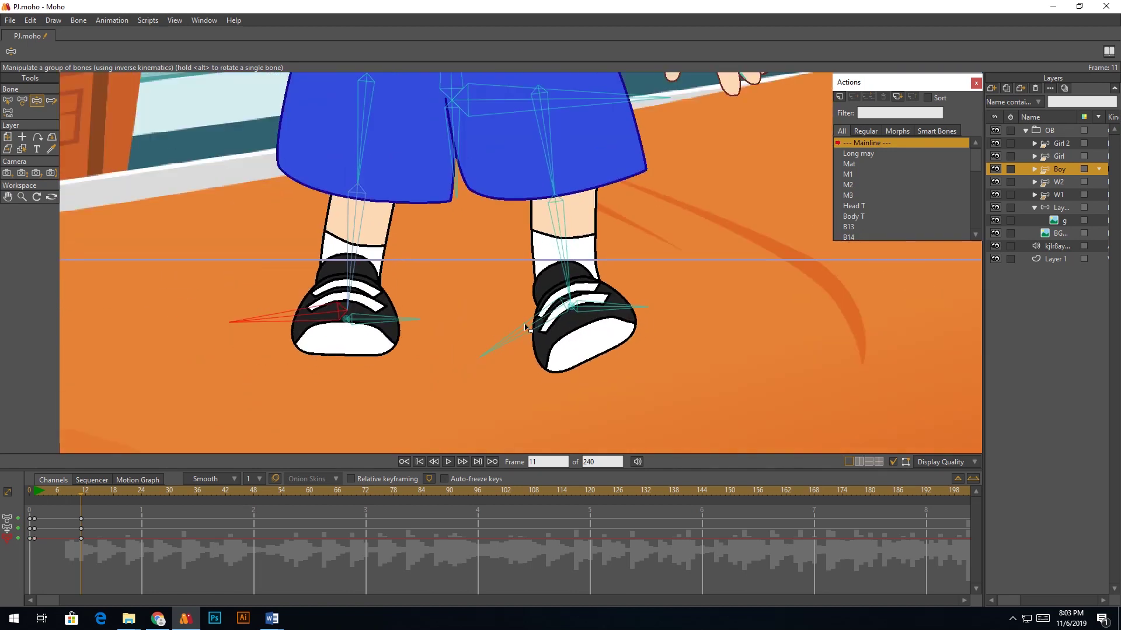
{"action": "scroll", "coordinate": [524, 321], "scroll_direction": "up", "scroll_amount": 3}
{"action": "left_click_drag", "start_coordinate": [518, 310], "coordinate": [485, 242]}
{"action": "scroll", "coordinate": [479, 298], "scroll_direction": "down", "scroll_amount": 7}
{"action": "scroll", "coordinate": [478, 305], "scroll_direction": "down", "scroll_amount": 3}
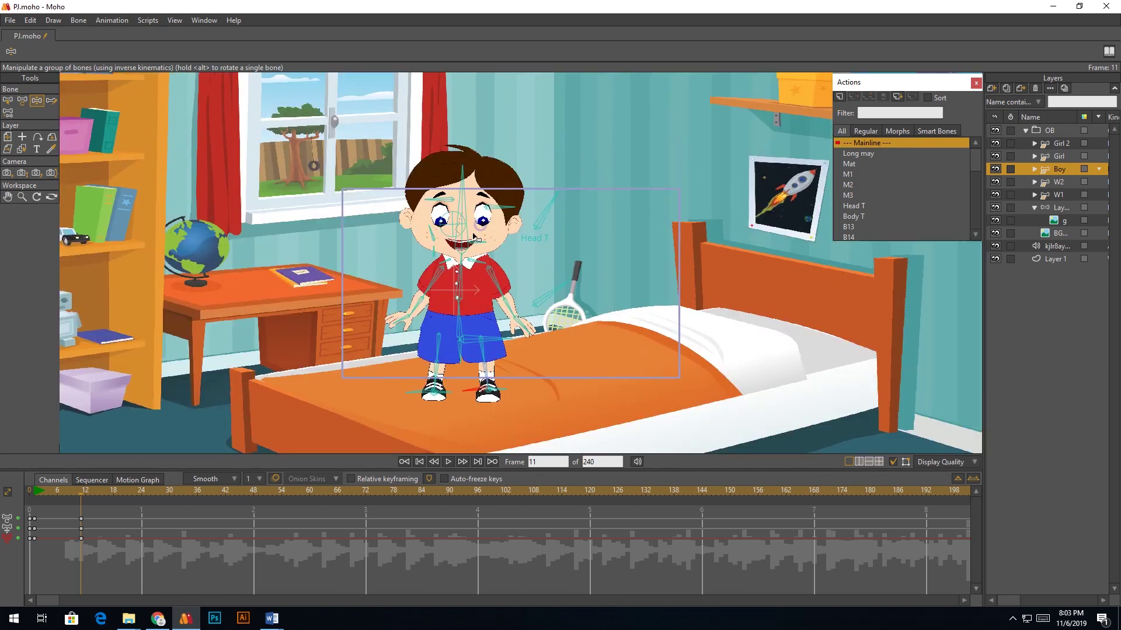
{"action": "scroll", "coordinate": [471, 263], "scroll_direction": "up", "scroll_amount": 3}
Step: Preview the crouch-to-stand motion and shift the frame 11 pose keys earlier on the timeline
{"action": "left_click_drag", "start_coordinate": [71, 492], "coordinate": [122, 494]}
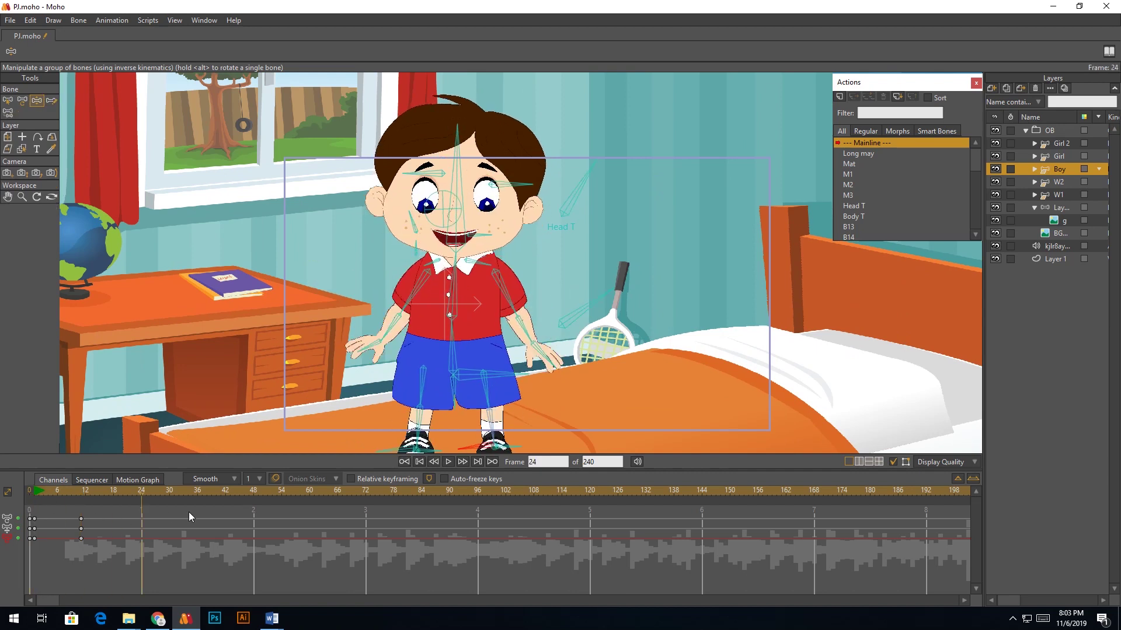
{"action": "left_click", "coordinate": [35, 492]}
{"action": "key", "text": "space"}
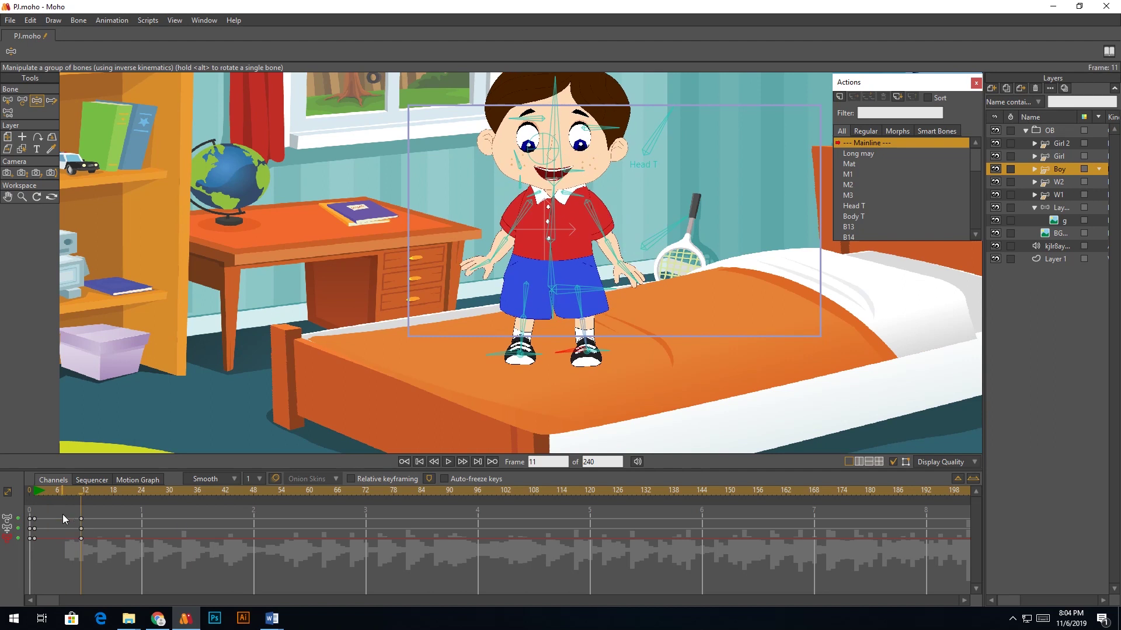
{"action": "key", "text": "space"}
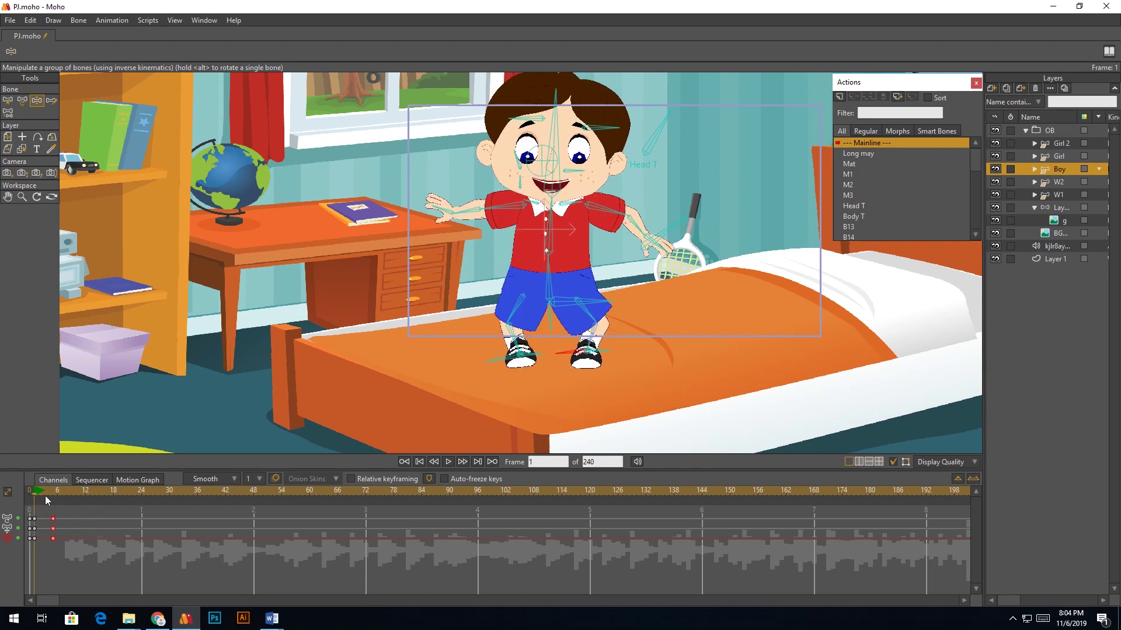
Step: Place the standing pose keys on frame 6 and move the Boy layer up above the bed there
{"action": "left_click", "coordinate": [35, 493]}
{"action": "key", "text": "m"}
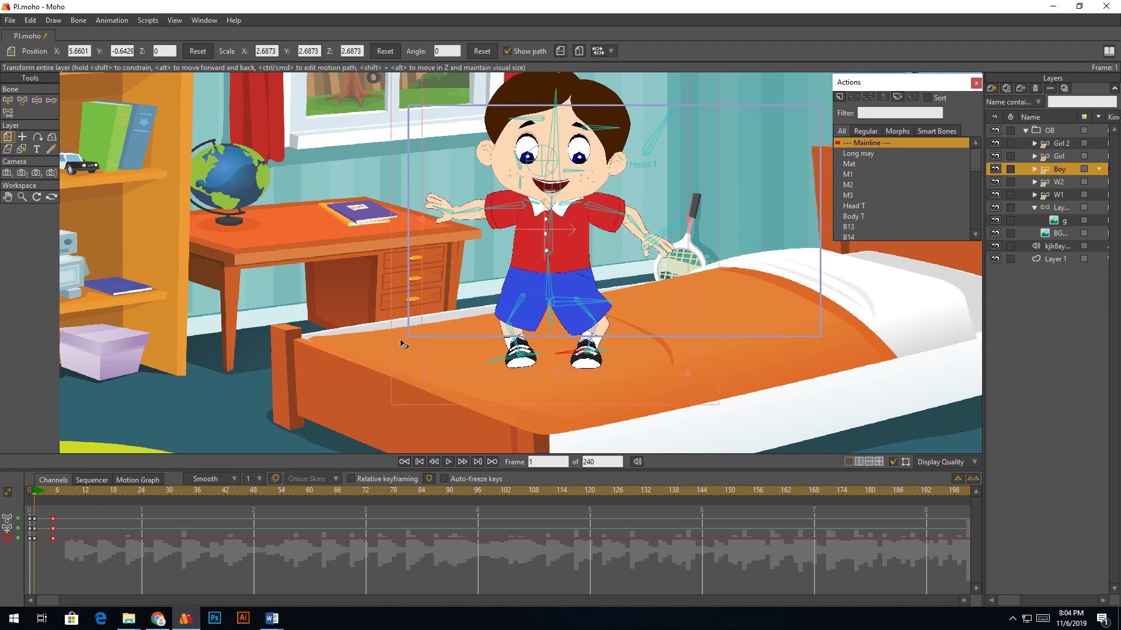
{"action": "left_click_drag", "start_coordinate": [63, 492], "coordinate": [58, 493]}
{"action": "left_click_drag", "start_coordinate": [53, 539], "coordinate": [57, 538]}
{"action": "scroll", "coordinate": [586, 299], "scroll_direction": "down", "scroll_amount": 2}
{"action": "left_click_drag", "start_coordinate": [592, 263], "coordinate": [594, 171]}
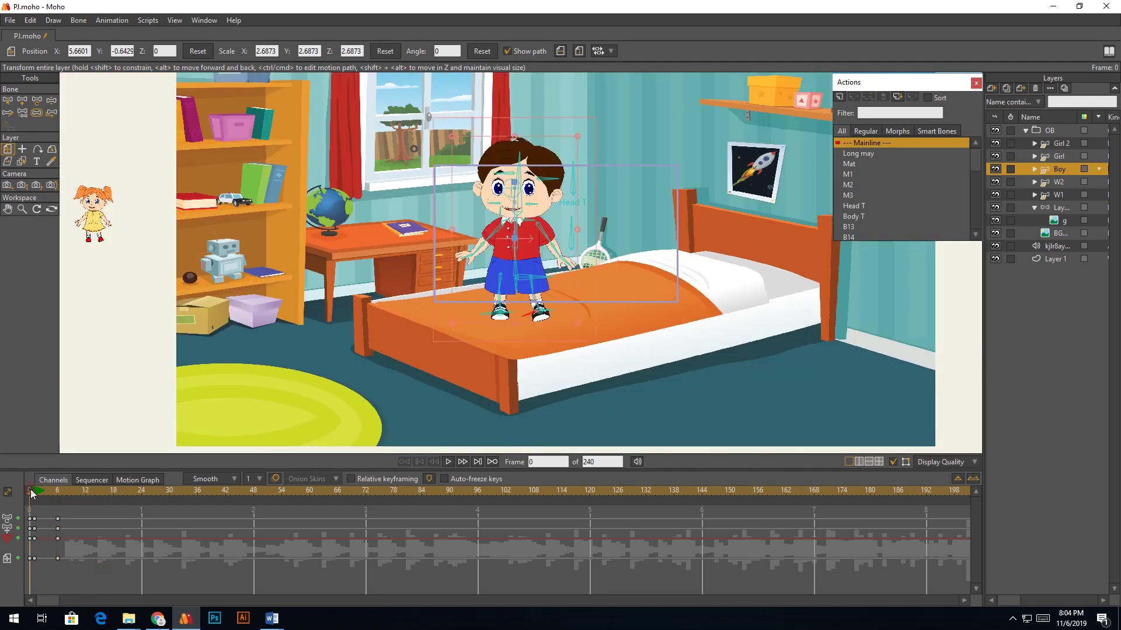
Step: Lift both of the boy's arms higher in the crouched pose on frame 1
{"action": "left_click", "coordinate": [34, 490]}
{"action": "scroll", "coordinate": [554, 215], "scroll_direction": "up", "scroll_amount": 3}
{"action": "key", "text": "z"}
{"action": "scroll", "coordinate": [424, 232], "scroll_direction": "up", "scroll_amount": 3}
{"action": "left_click_drag", "start_coordinate": [422, 225], "coordinate": [420, 188]}
{"action": "left_click_drag", "start_coordinate": [667, 225], "coordinate": [667, 186]}
{"action": "scroll", "coordinate": [668, 185], "scroll_direction": "down", "scroll_amount": 2}
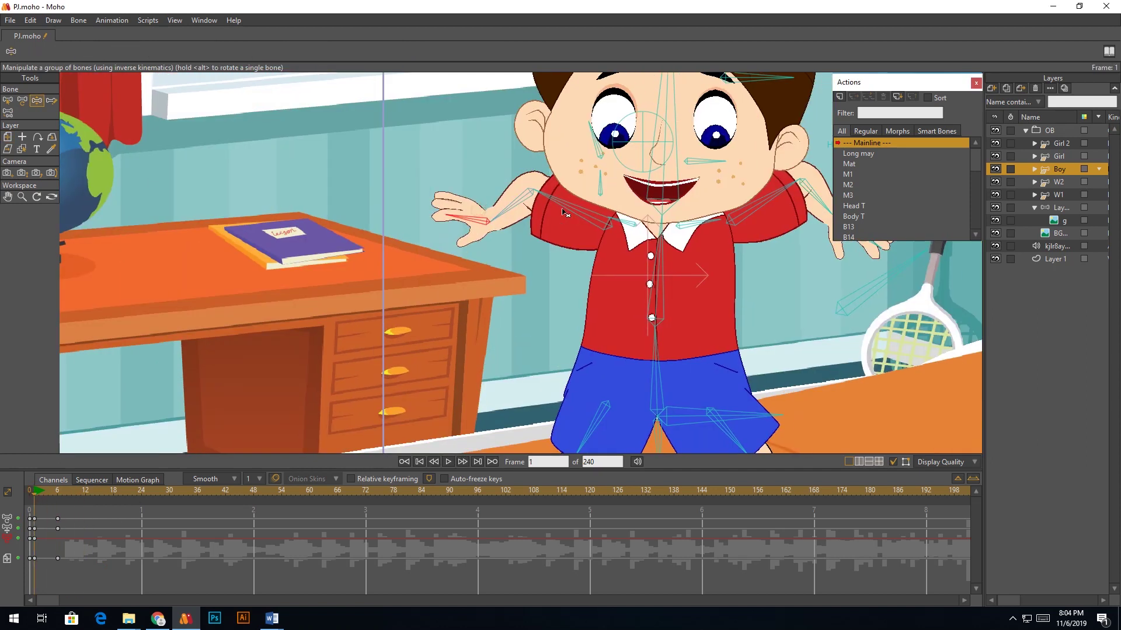
Step: Play back the jump and rotate the boy's hands to hang down in the airborne pose on frame 6
{"action": "key", "text": "space"}
{"action": "key", "text": "space"}
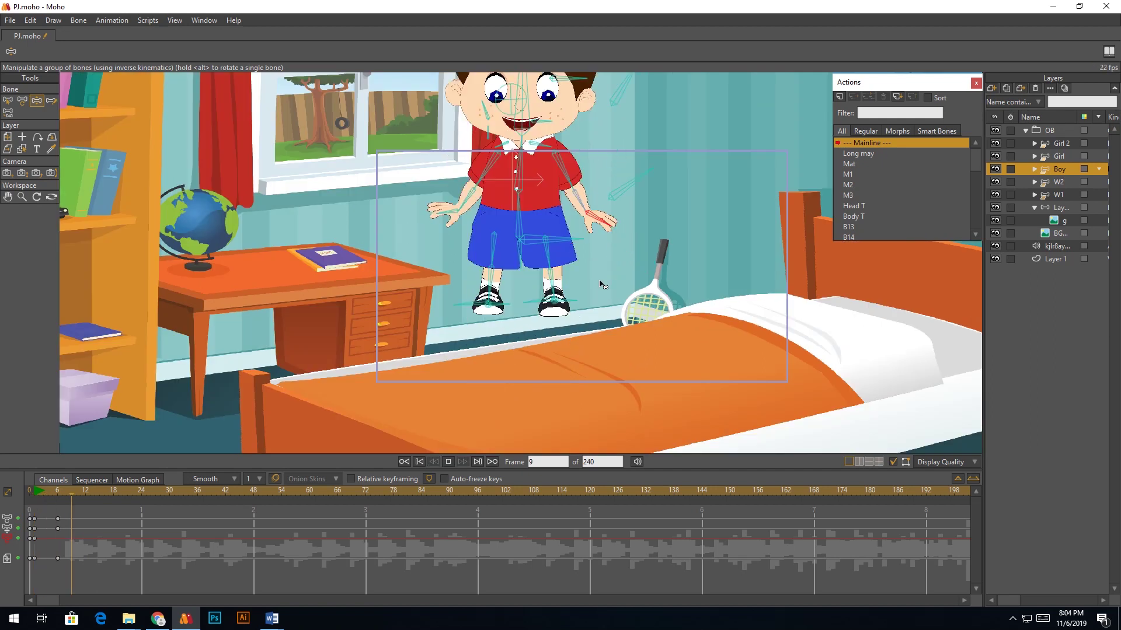
{"action": "scroll", "coordinate": [453, 242], "scroll_direction": "up", "scroll_amount": 2}
{"action": "left_click", "coordinate": [453, 242]}
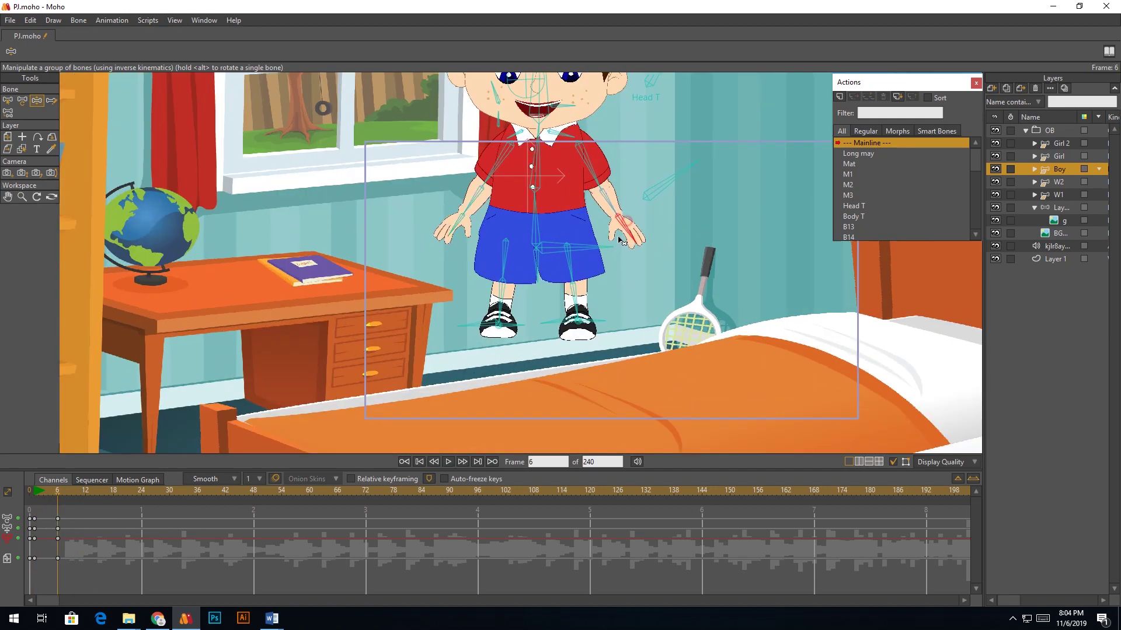
{"action": "scroll", "coordinate": [409, 318], "scroll_direction": "down", "scroll_amount": 2}
Step: Move the airborne pose keys to frame 14 and paste a copy of the frame 1 pose at frame 8
{"action": "key", "text": "space"}
{"action": "left_click_drag", "start_coordinate": [67, 514], "coordinate": [33, 563]}
{"action": "key", "text": "ctrl+c"}
{"action": "left_click", "coordinate": [67, 490]}
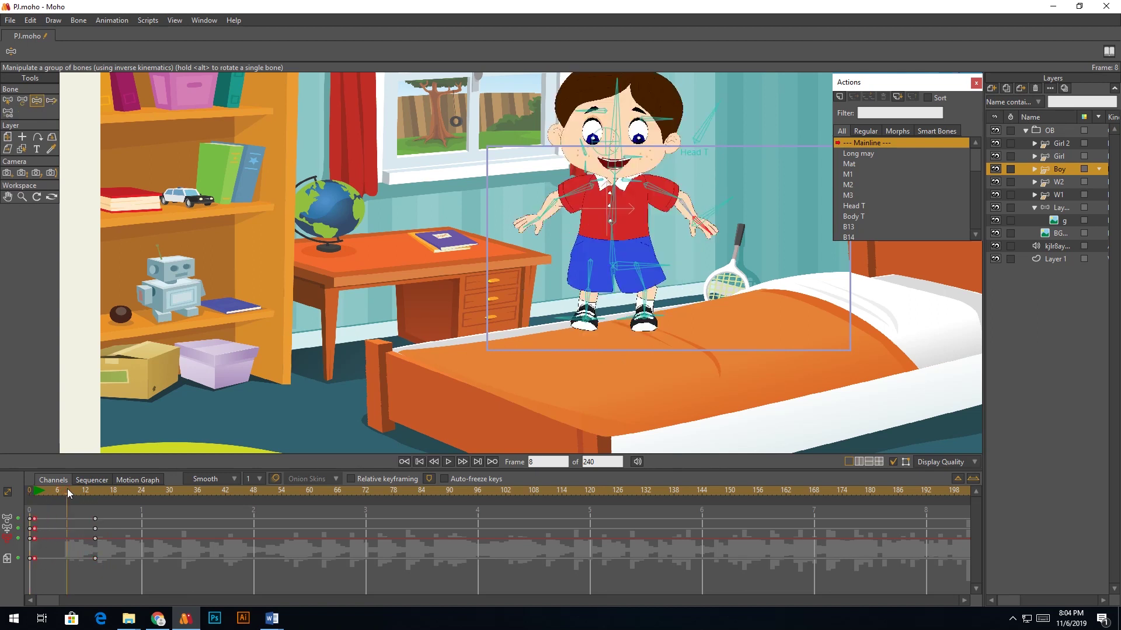
{"action": "key", "text": "ctrl+v"}
Step: Straighten the boy's legs on frame 1 and rotate his feet to match the standing start pose
{"action": "scroll", "coordinate": [601, 305], "scroll_direction": "up", "scroll_amount": 3}
{"action": "left_click_drag", "start_coordinate": [376, 346], "coordinate": [340, 349]}
{"action": "left_click", "coordinate": [34, 492]}
{"action": "left_click_drag", "start_coordinate": [450, 368], "coordinate": [390, 386]}
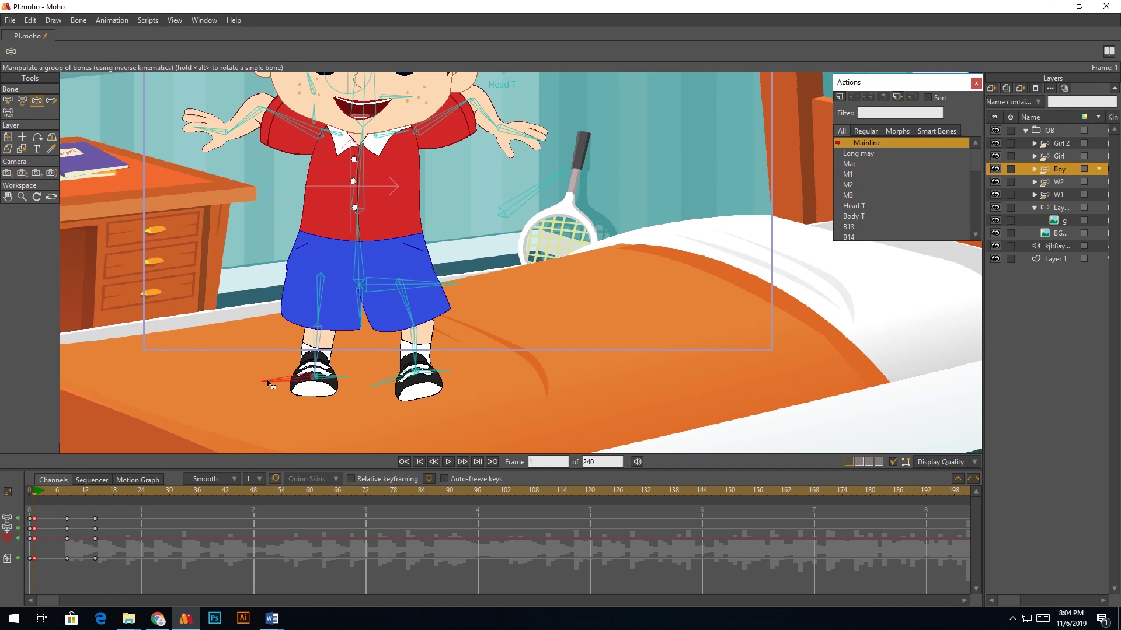
{"action": "left_click_drag", "start_coordinate": [386, 380], "coordinate": [386, 375]}
Step: Lower both of the boy's forearms on frame 1 and play back the jump
{"action": "left_click_drag", "start_coordinate": [409, 263], "coordinate": [382, 343]}
{"action": "left_click_drag", "start_coordinate": [454, 218], "coordinate": [453, 242]}
{"action": "left_click_drag", "start_coordinate": [217, 201], "coordinate": [233, 244]}
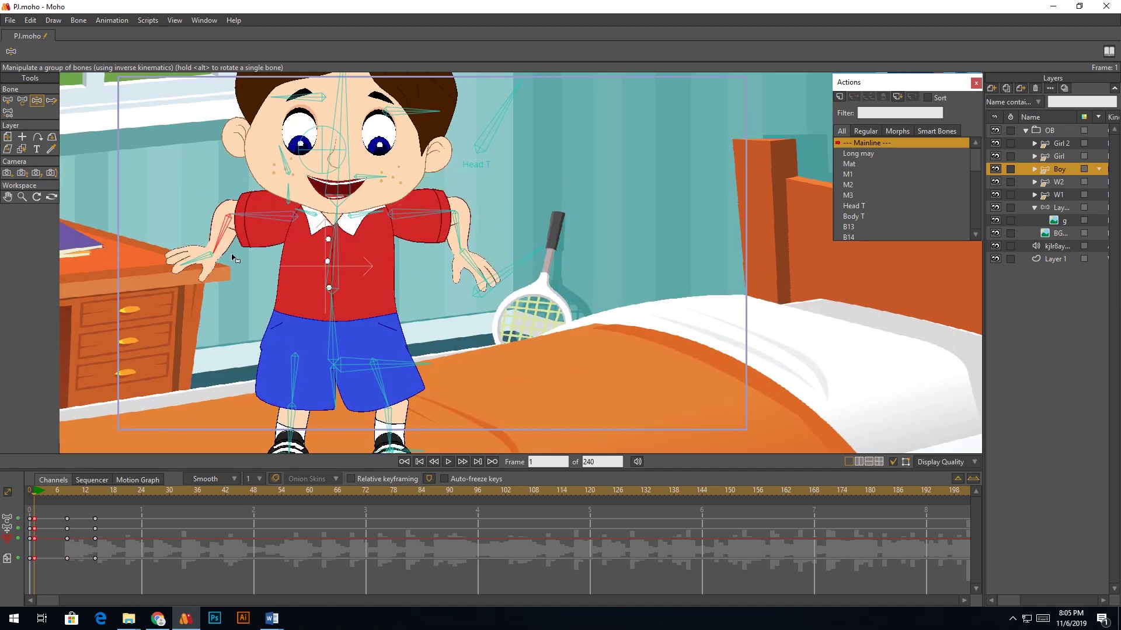
{"action": "scroll", "coordinate": [341, 233], "scroll_direction": "down", "scroll_amount": 3}
{"action": "key", "text": "space"}
{"action": "scroll", "coordinate": [210, 392], "scroll_direction": "down", "scroll_amount": 2}
{"action": "key", "text": "space"}
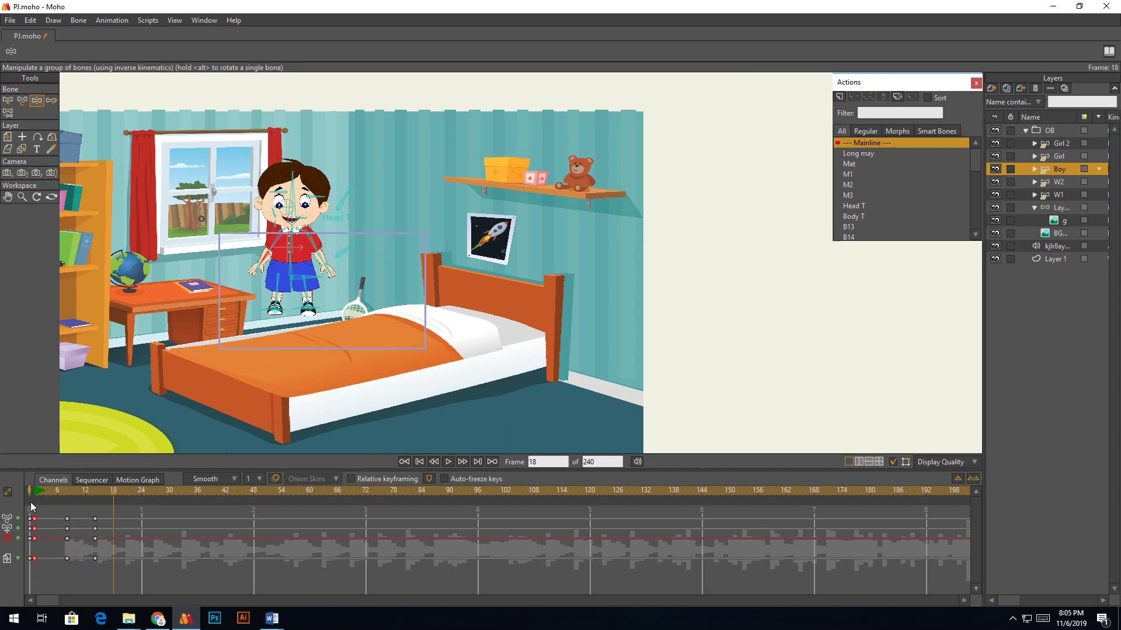
Step: On frame 8, move the boy's head bone down toward his shoulders in the crouched pose
{"action": "scroll", "coordinate": [246, 289], "scroll_direction": "up", "scroll_amount": 2}
{"action": "key", "text": "t"}
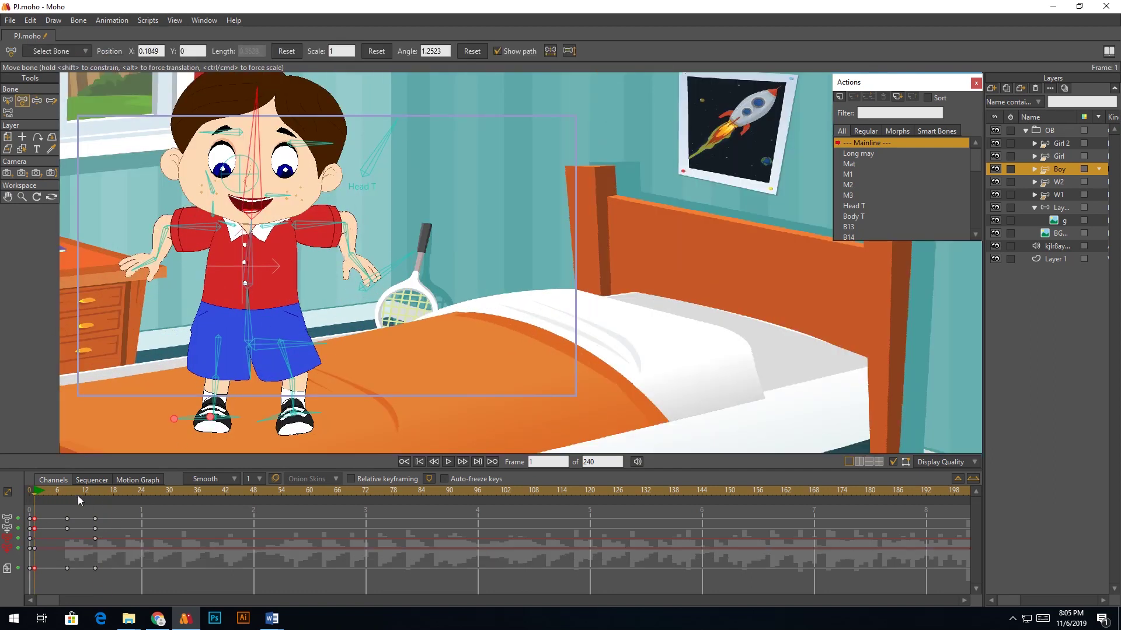
{"action": "left_click", "coordinate": [66, 490]}
{"action": "scroll", "coordinate": [251, 304], "scroll_direction": "up", "scroll_amount": 2}
{"action": "left_click_drag", "start_coordinate": [239, 301], "coordinate": [241, 305]}
{"action": "left_click_drag", "start_coordinate": [247, 199], "coordinate": [244, 211]}
{"action": "scroll", "coordinate": [247, 205], "scroll_direction": "down", "scroll_amount": 4}
{"action": "scroll", "coordinate": [247, 204], "scroll_direction": "up", "scroll_amount": 3}
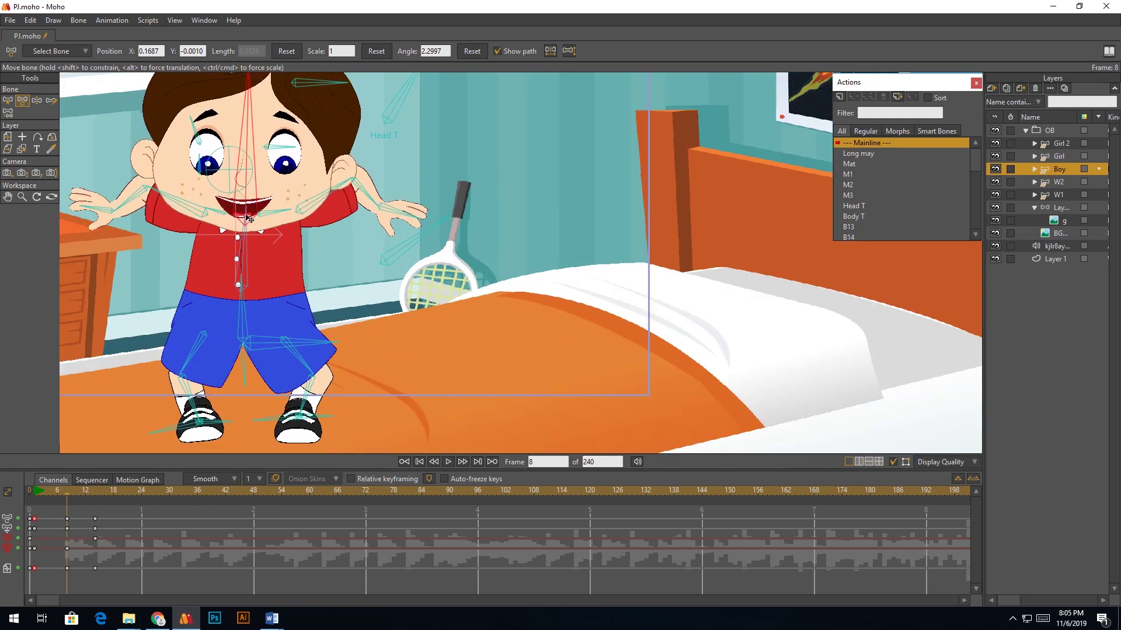
Step: Refine the head bone's position on frame 8 to about X 0.1467, Y -0.0052 so the chin sits over the collar
{"action": "scroll", "coordinate": [251, 216], "scroll_direction": "down", "scroll_amount": 2}
{"action": "scroll", "coordinate": [255, 223], "scroll_direction": "up", "scroll_amount": 4}
{"action": "scroll", "coordinate": [277, 211], "scroll_direction": "up", "scroll_amount": 3}
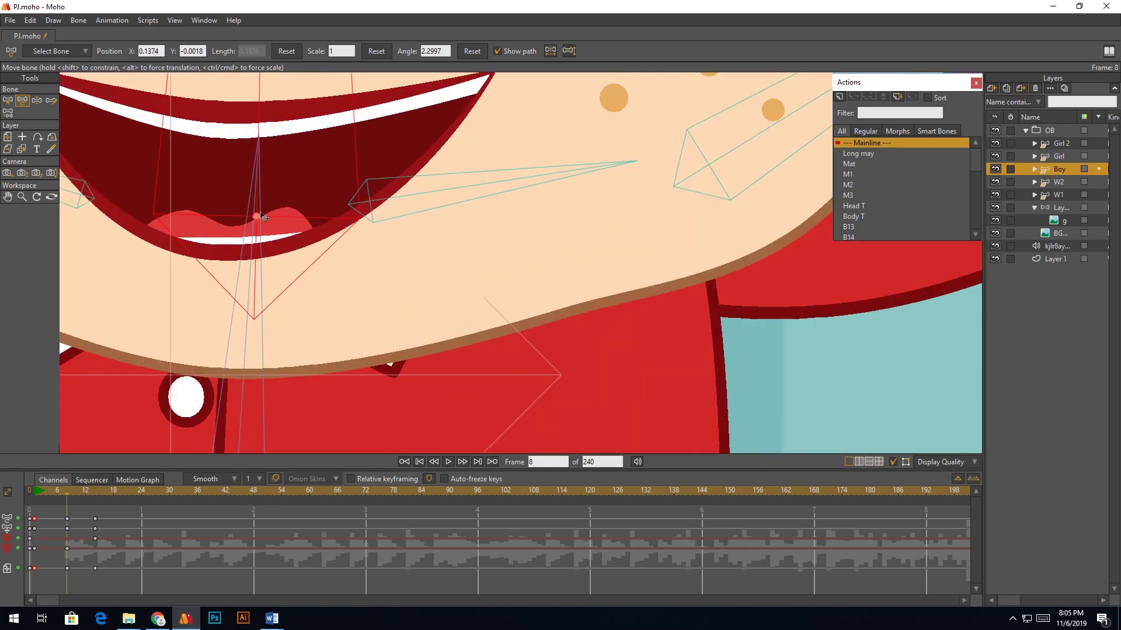
{"action": "left_click_drag", "start_coordinate": [261, 190], "coordinate": [264, 186]}
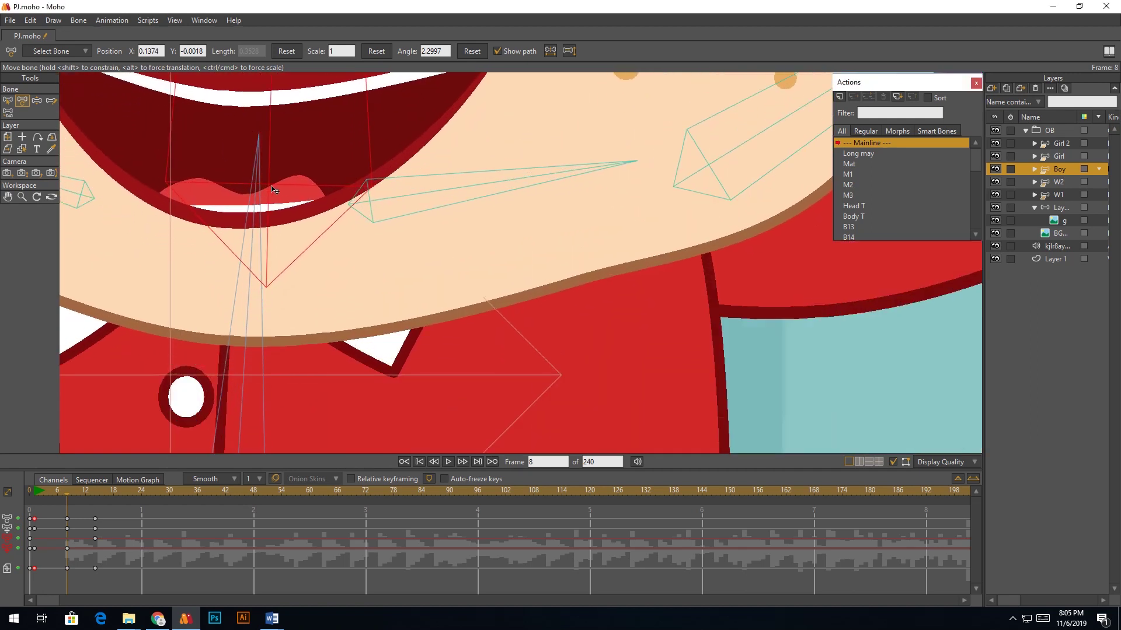
{"action": "scroll", "coordinate": [264, 187], "scroll_direction": "down", "scroll_amount": 3}
{"action": "scroll", "coordinate": [292, 240], "scroll_direction": "up", "scroll_amount": 2}
{"action": "left_click_drag", "start_coordinate": [293, 241], "coordinate": [297, 242]}
{"action": "scroll", "coordinate": [298, 243], "scroll_direction": "down", "scroll_amount": 3}
Step: Copy the head bone's frame 1 position key to frame 14 to restore its original placement in the airborne pose
{"action": "left_click_drag", "start_coordinate": [45, 496], "coordinate": [95, 512]}
{"action": "scroll", "coordinate": [302, 332], "scroll_direction": "down", "scroll_amount": 3}
{"action": "scroll", "coordinate": [267, 338], "scroll_direction": "up", "scroll_amount": 4}
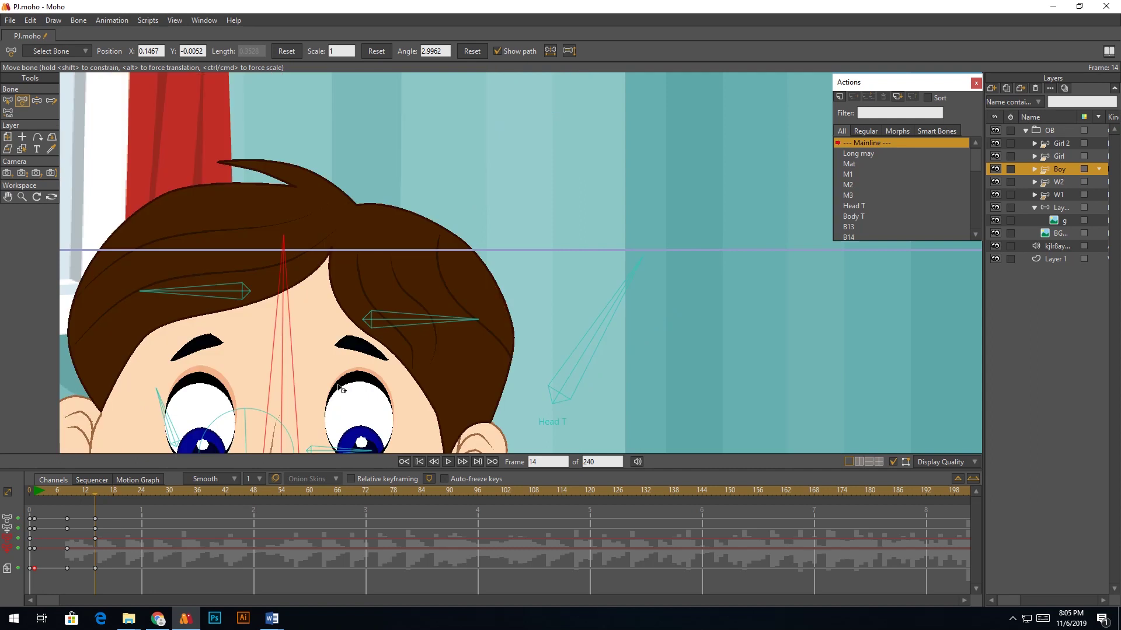
{"action": "scroll", "coordinate": [350, 292], "scroll_direction": "down", "scroll_amount": 3}
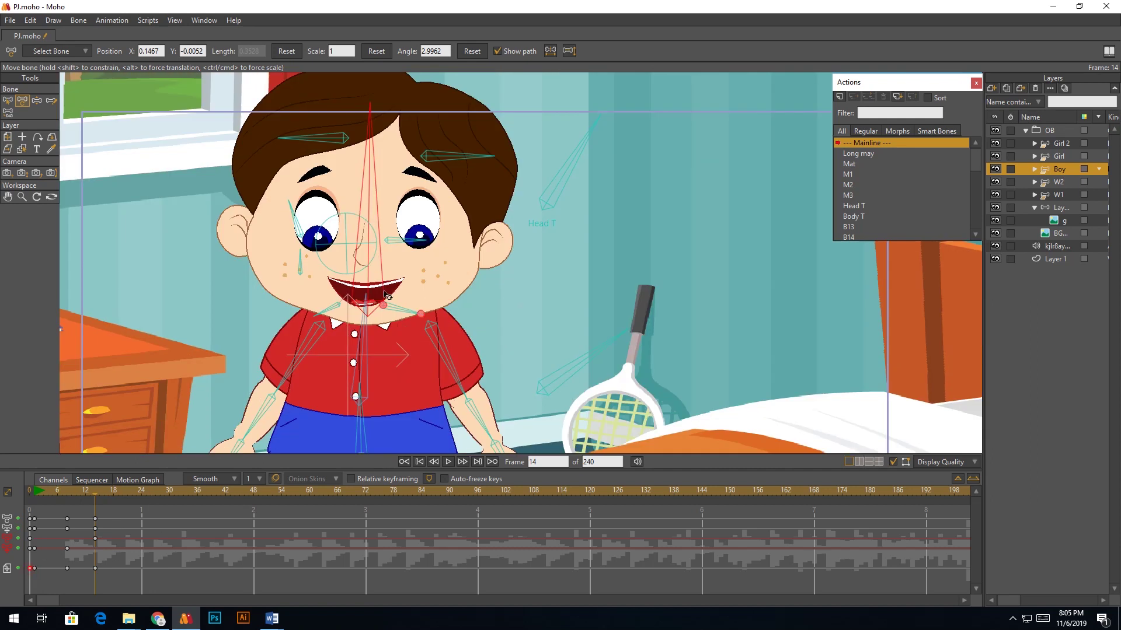
{"action": "scroll", "coordinate": [343, 321], "scroll_direction": "up", "scroll_amount": 1}
{"action": "scroll", "coordinate": [321, 314], "scroll_direction": "up", "scroll_amount": 2}
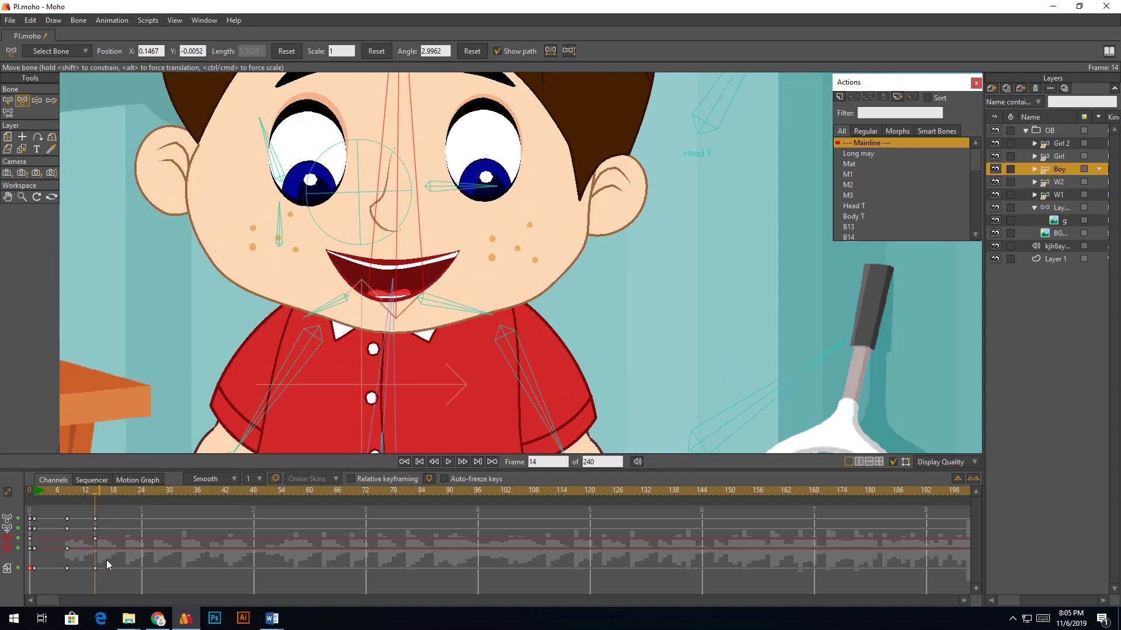
{"action": "key", "text": "ctrl+r"}
{"action": "scroll", "coordinate": [385, 344], "scroll_direction": "up", "scroll_amount": 4}
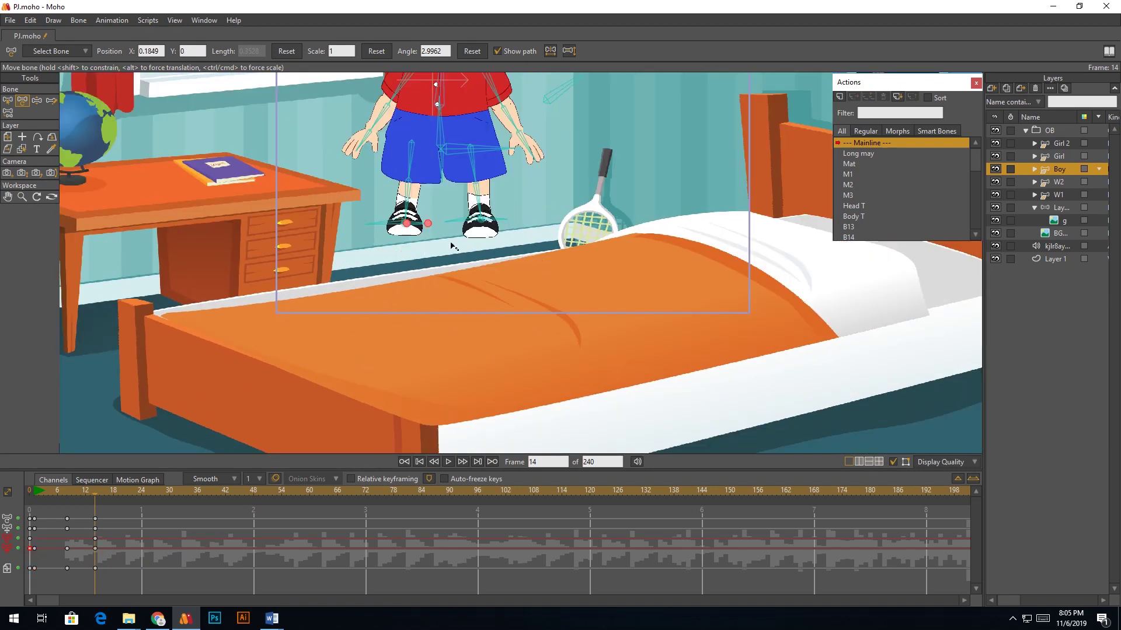
Step: Adjust the boy's hip bone on frame 14 and play back the jump
{"action": "key", "text": "ctrl+r"}
{"action": "scroll", "coordinate": [391, 297], "scroll_direction": "up", "scroll_amount": 4}
{"action": "left_click", "coordinate": [391, 296]}
{"action": "scroll", "coordinate": [391, 289], "scroll_direction": "down", "scroll_amount": 2}
{"action": "key", "text": "z"}
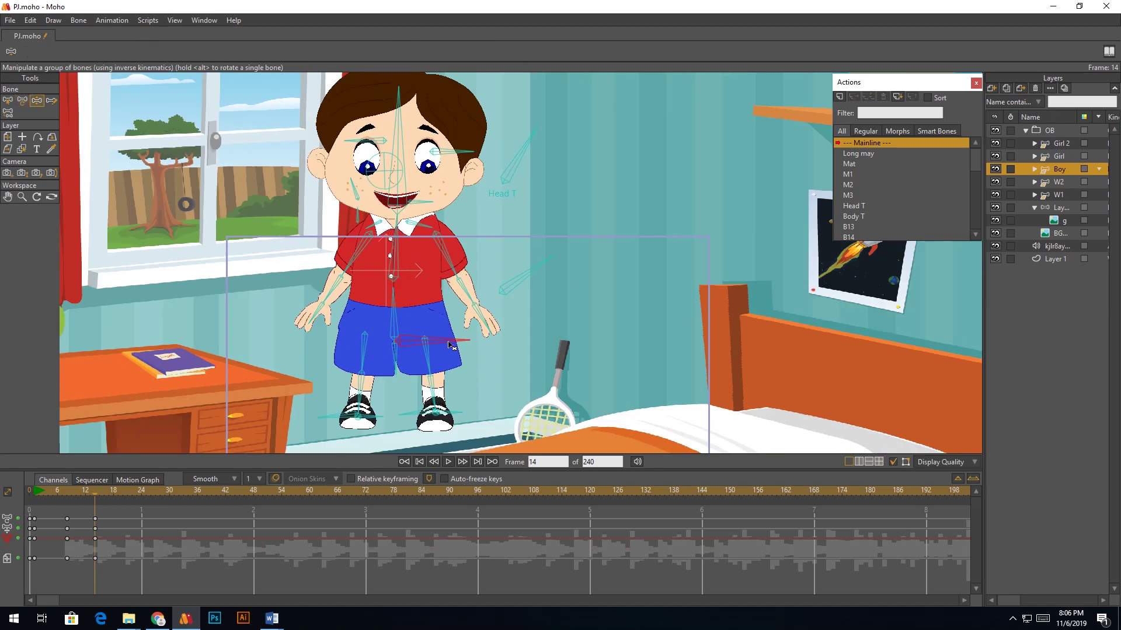
{"action": "left_click", "coordinate": [47, 495]}
{"action": "key", "text": "space"}
{"action": "scroll", "coordinate": [243, 401], "scroll_direction": "down", "scroll_amount": 2}
{"action": "key", "text": "space"}
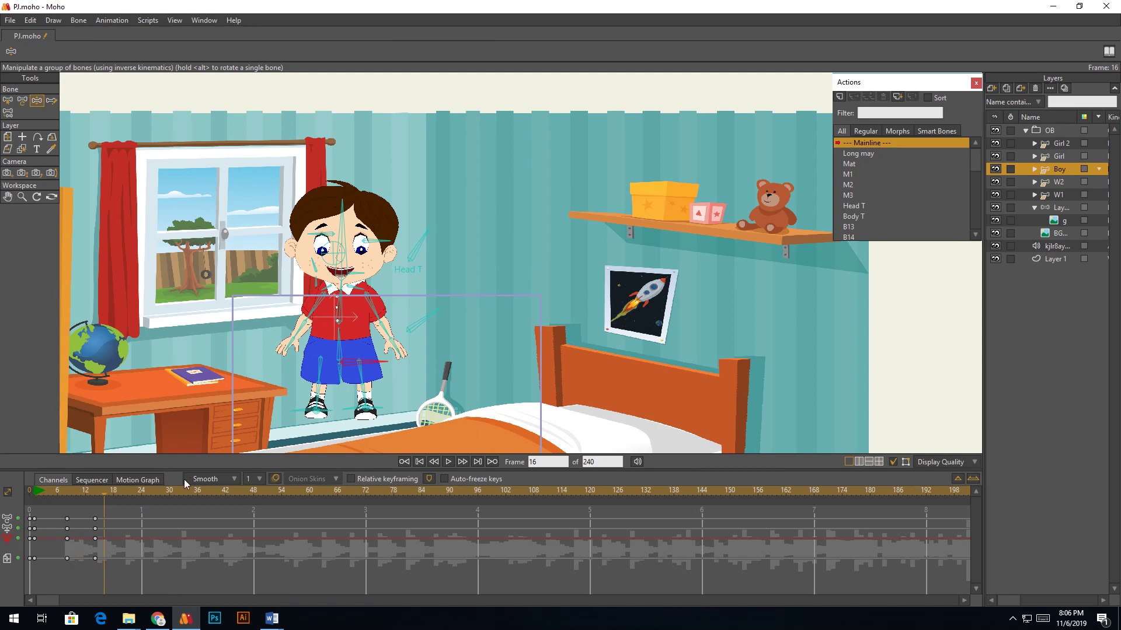
Step: Check the boy's poses on frames 1 and 8, and level his feet on frame 14
{"action": "left_click_drag", "start_coordinate": [72, 496], "coordinate": [94, 513]}
{"action": "scroll", "coordinate": [275, 434], "scroll_direction": "up", "scroll_amount": 3}
{"action": "left_click", "coordinate": [33, 493]}
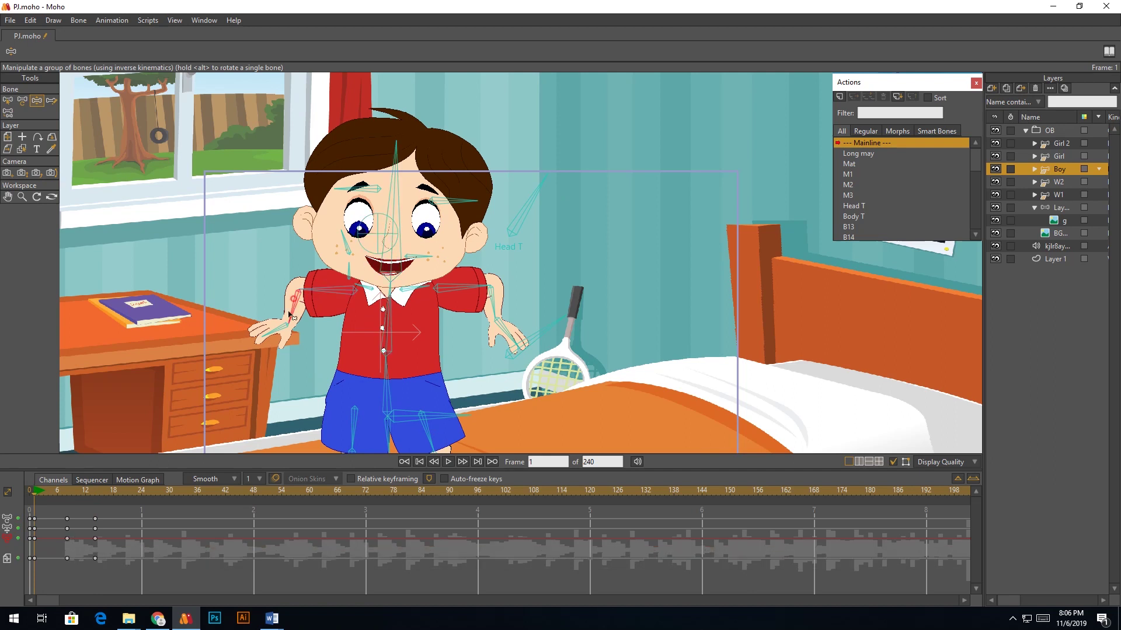
{"action": "left_click", "coordinate": [67, 495]}
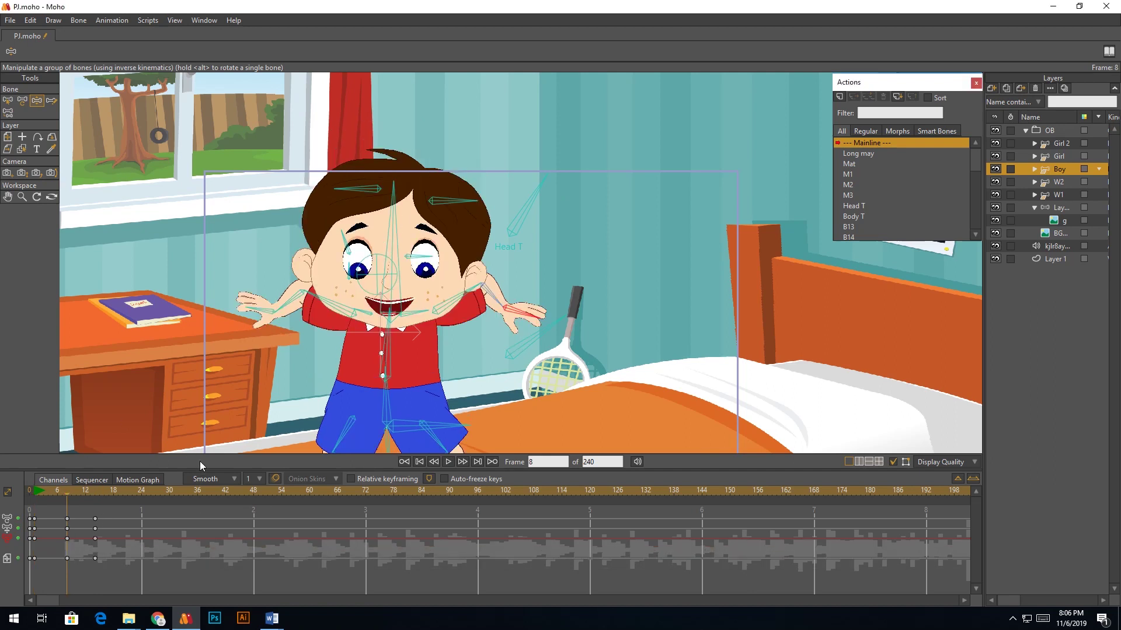
{"action": "scroll", "coordinate": [245, 438], "scroll_direction": "up", "scroll_amount": 2}
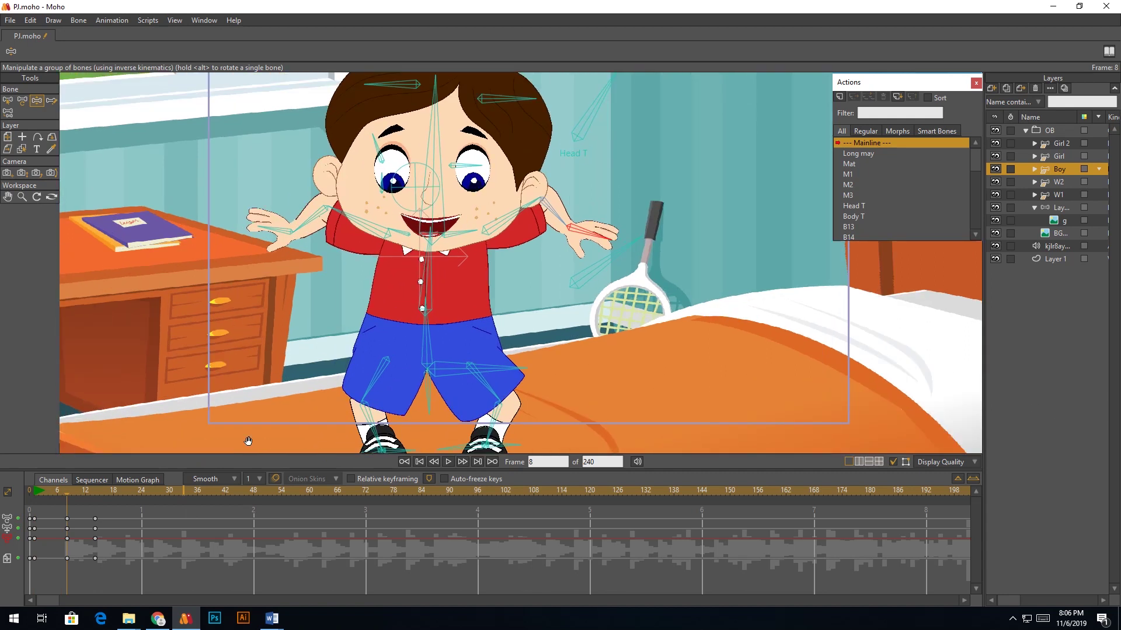
{"action": "scroll", "coordinate": [245, 437], "scroll_direction": "down", "scroll_amount": 4}
{"action": "left_click_drag", "start_coordinate": [100, 494], "coordinate": [73, 552]}
{"action": "left_click_drag", "start_coordinate": [39, 493], "coordinate": [95, 499]}
{"action": "scroll", "coordinate": [359, 352], "scroll_direction": "up", "scroll_amount": 2}
{"action": "left_click_drag", "start_coordinate": [381, 314], "coordinate": [375, 279]}
{"action": "left_click_drag", "start_coordinate": [411, 322], "coordinate": [401, 358]}
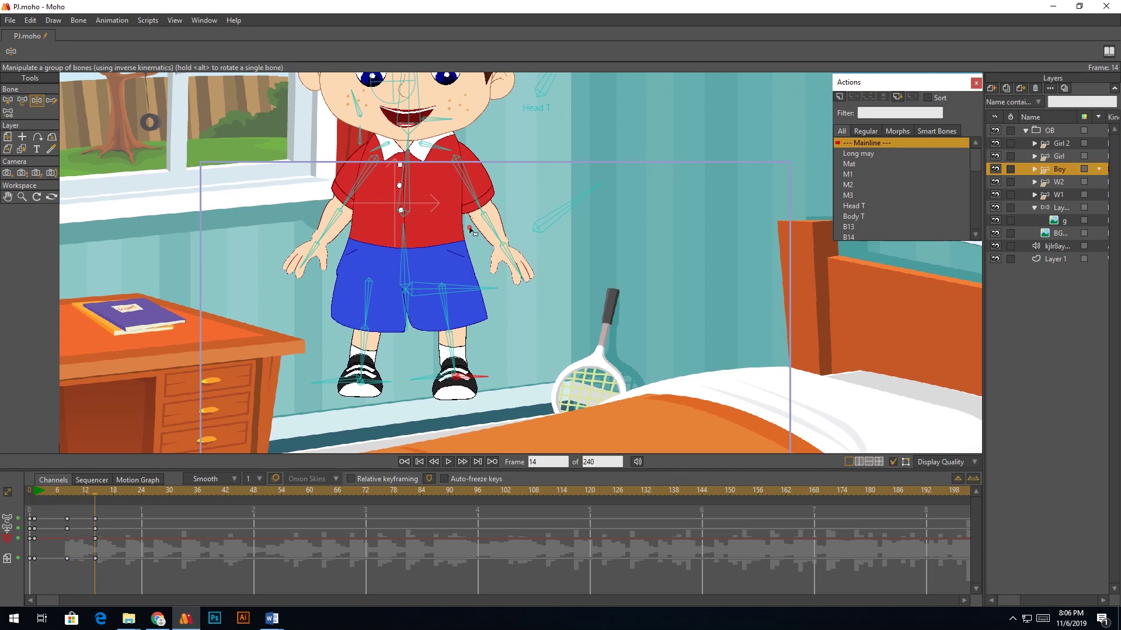
Step: On frame 21, spread the boy's legs outward and tilt his shoes for the peak of the jump
{"action": "left_click", "coordinate": [318, 221]}
{"action": "scroll", "coordinate": [416, 411], "scroll_direction": "up", "scroll_amount": 2}
{"action": "left_click_drag", "start_coordinate": [363, 334], "coordinate": [305, 312]}
{"action": "left_click_drag", "start_coordinate": [446, 352], "coordinate": [452, 320]}
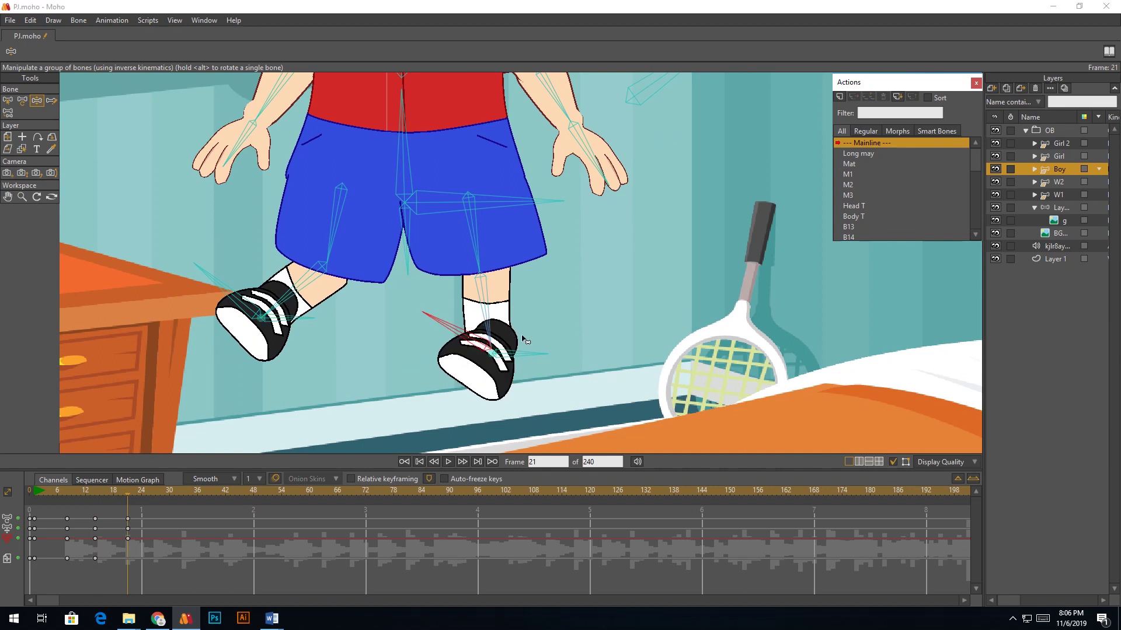
{"action": "left_click_drag", "start_coordinate": [530, 347], "coordinate": [625, 305]}
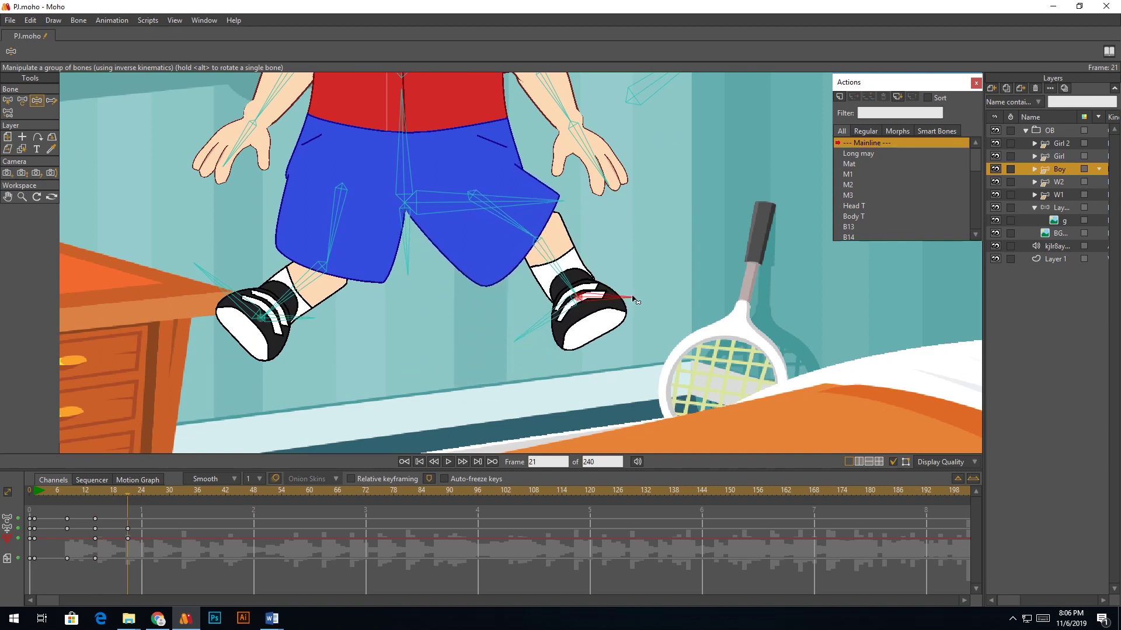
{"action": "scroll", "coordinate": [578, 301], "scroll_direction": "up", "scroll_amount": 1}
{"action": "left_click_drag", "start_coordinate": [527, 340], "coordinate": [654, 283]}
{"action": "left_click_drag", "start_coordinate": [188, 310], "coordinate": [270, 325]}
{"action": "scroll", "coordinate": [268, 324], "scroll_direction": "down", "scroll_amount": 2}
Step: Compare frame 14 with frame 21 and fine-tune the leg nearest the desk on frame 21
{"action": "left_click_drag", "start_coordinate": [95, 493], "coordinate": [95, 516]}
{"action": "scroll", "coordinate": [82, 491], "scroll_direction": "down", "scroll_amount": 1}
{"action": "scroll", "coordinate": [382, 297], "scroll_direction": "up", "scroll_amount": 3}
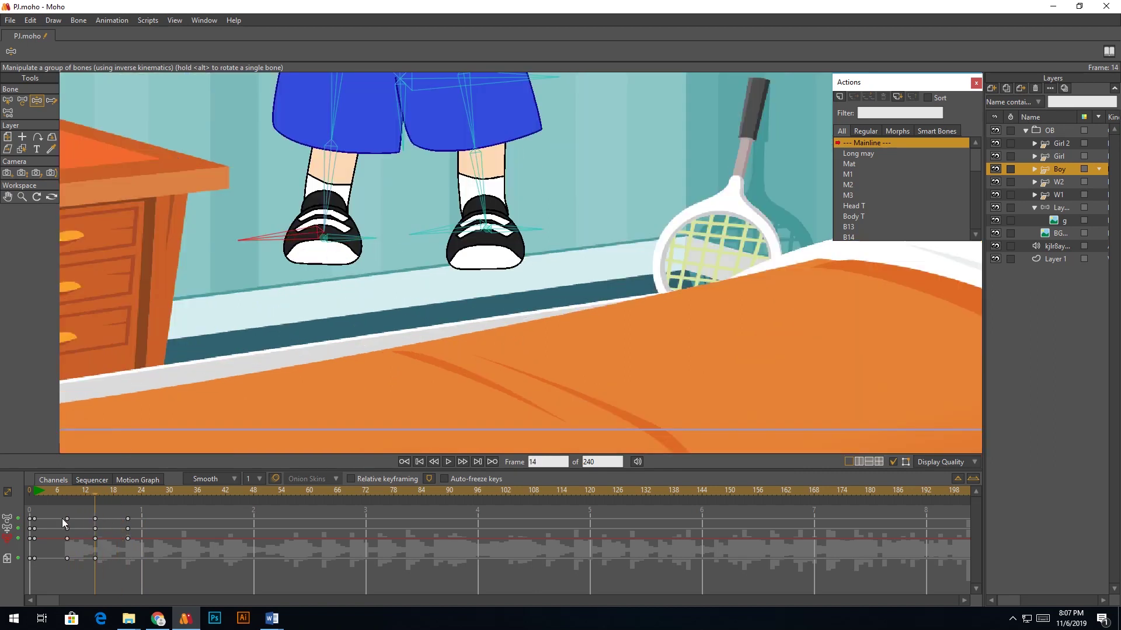
{"action": "left_click", "coordinate": [128, 491]}
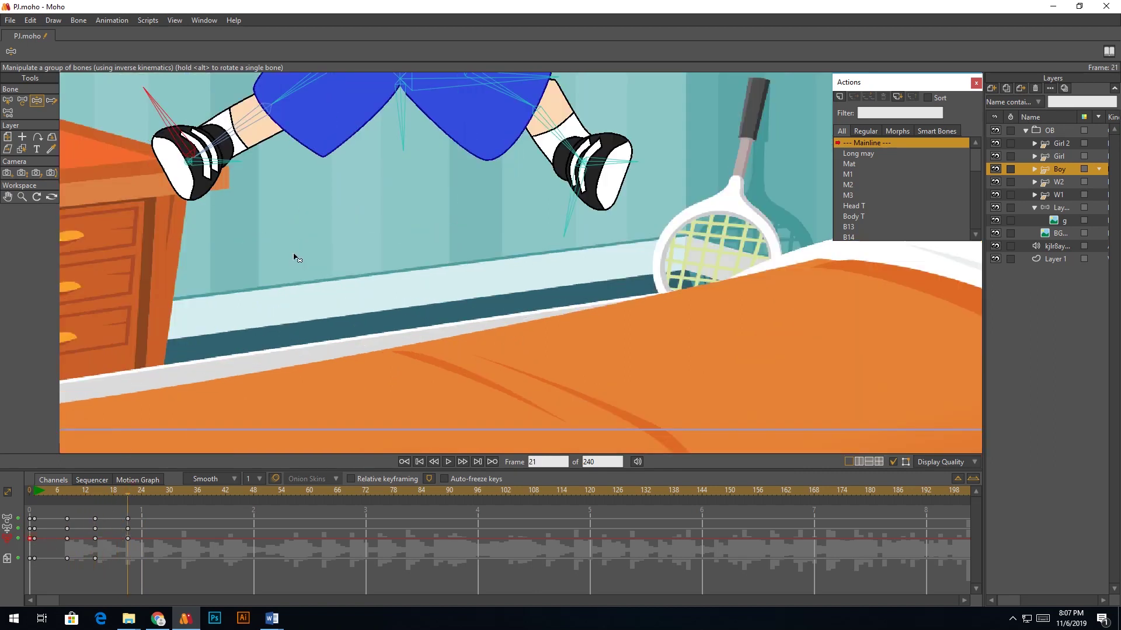
{"action": "scroll", "coordinate": [294, 257], "scroll_direction": "up", "scroll_amount": 1}
{"action": "left_click_drag", "start_coordinate": [294, 257], "coordinate": [318, 373]}
{"action": "left_click_drag", "start_coordinate": [192, 257], "coordinate": [210, 245]}
{"action": "key", "text": "t"}
{"action": "left_click", "coordinate": [276, 256]}
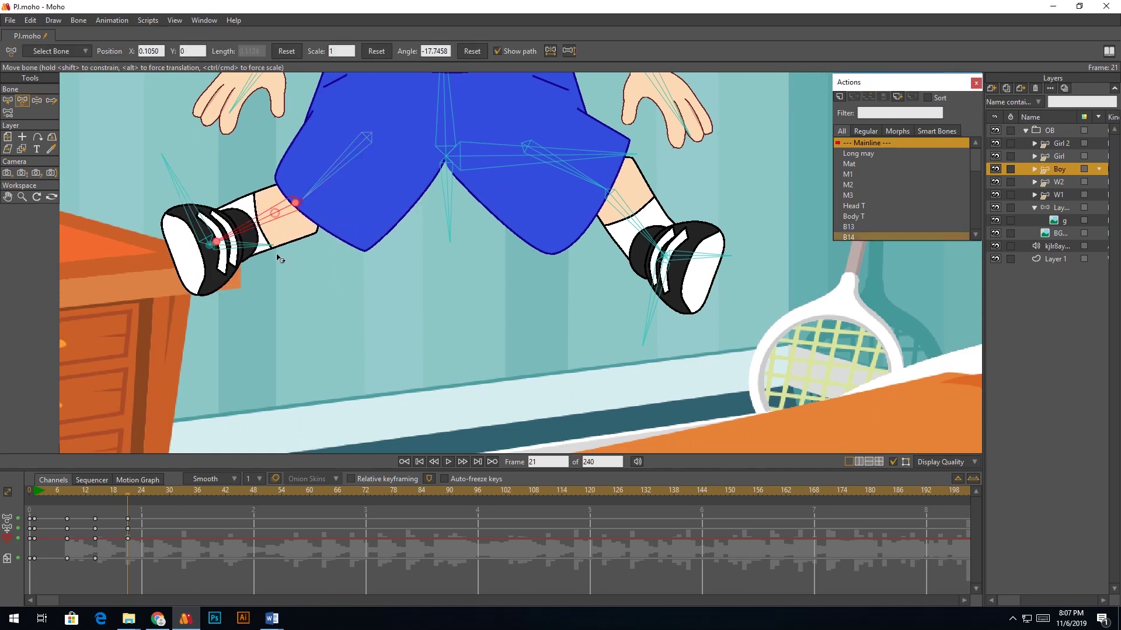
{"action": "left_click_drag", "start_coordinate": [35, 494], "coordinate": [129, 492]}
{"action": "key", "text": "z"}
{"action": "left_click_drag", "start_coordinate": [267, 272], "coordinate": [264, 271]}
Step: Refine the position of the boy's spread legs and feet on frame 21
{"action": "scroll", "coordinate": [472, 280], "scroll_direction": "up", "scroll_amount": 1}
{"action": "left_click_drag", "start_coordinate": [473, 274], "coordinate": [463, 373]}
{"action": "left_click_drag", "start_coordinate": [550, 371], "coordinate": [594, 330]}
{"action": "key", "text": "ctrl+z"}
{"action": "left_click_drag", "start_coordinate": [213, 359], "coordinate": [257, 319]}
Step: Raise both of the boy's arms beside his head on frame 21
{"action": "scroll", "coordinate": [241, 305], "scroll_direction": "down", "scroll_amount": 1}
{"action": "scroll", "coordinate": [292, 292], "scroll_direction": "down", "scroll_amount": 1}
{"action": "left_click_drag", "start_coordinate": [327, 234], "coordinate": [345, 295]}
{"action": "left_click_drag", "start_coordinate": [434, 309], "coordinate": [458, 130]}
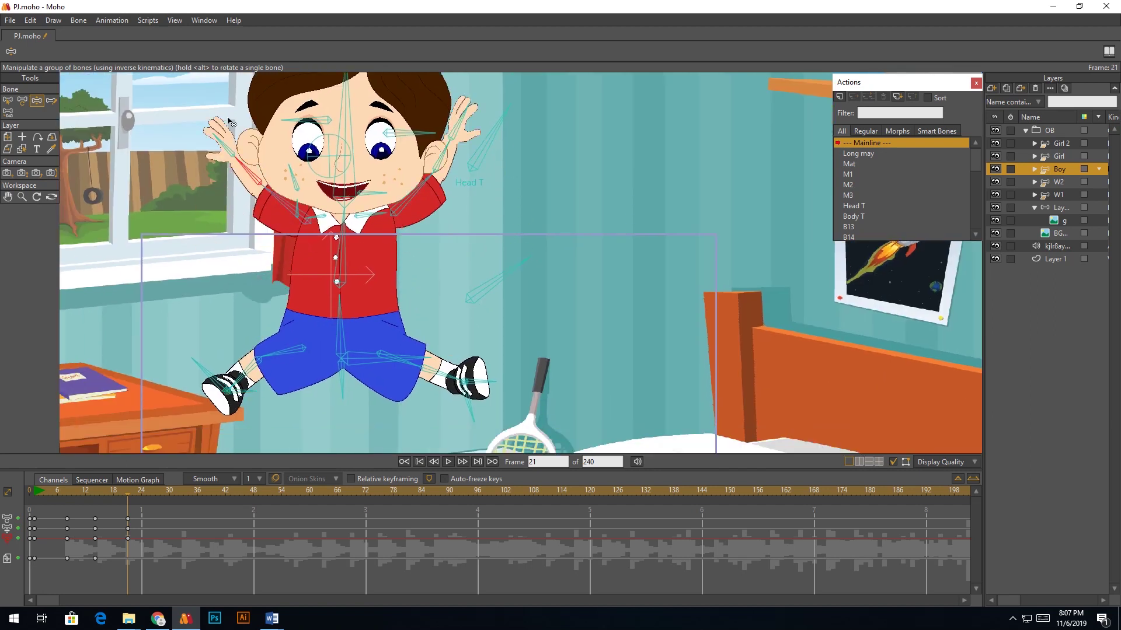
Step: Rotate the boy's foot bone nearest the racket on frame 21 to adjust the shoe's tilt
{"action": "scroll", "coordinate": [369, 210], "scroll_direction": "down", "scroll_amount": 2}
{"action": "scroll", "coordinate": [467, 327], "scroll_direction": "up", "scroll_amount": 6}
{"action": "left_click_drag", "start_coordinate": [370, 354], "coordinate": [303, 342]}
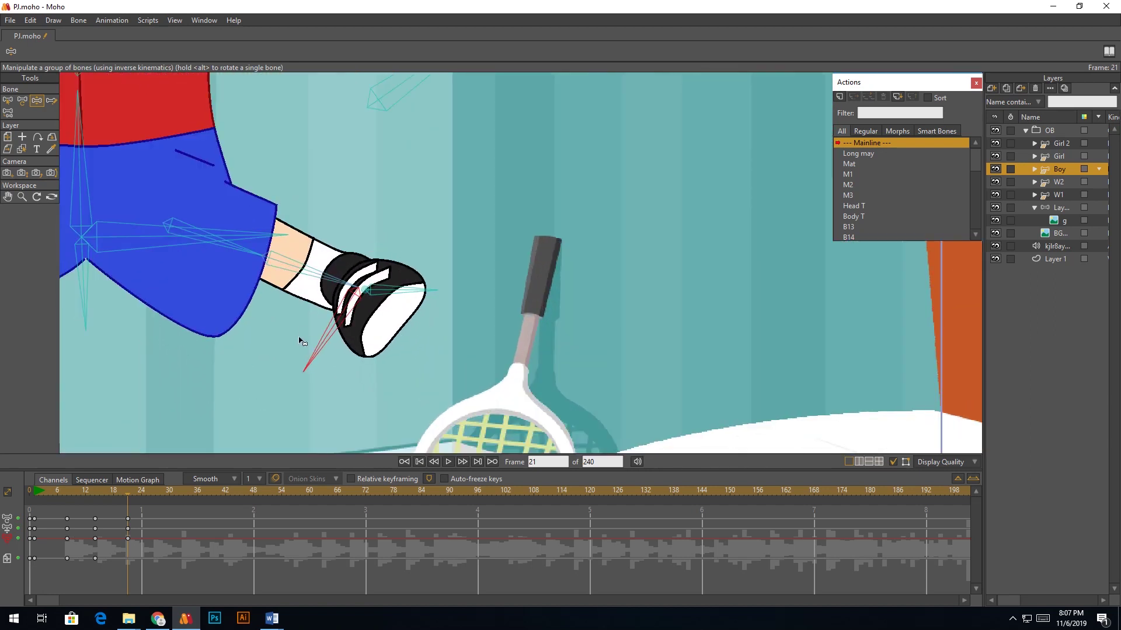
{"action": "scroll", "coordinate": [301, 341], "scroll_direction": "down", "scroll_amount": 6}
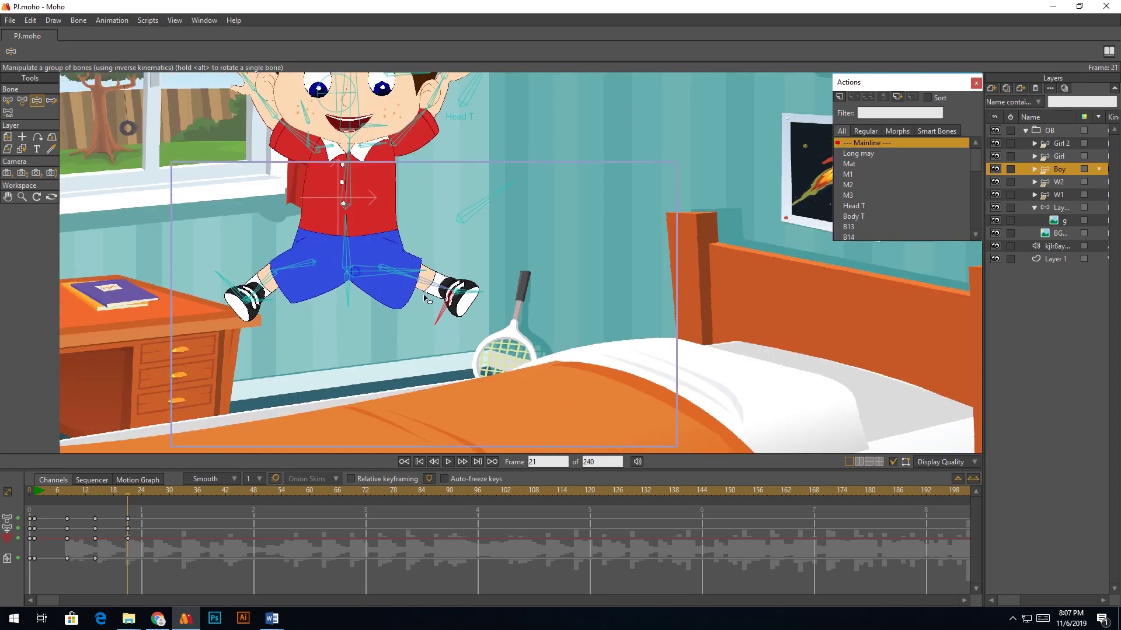
Step: Try to tilt the boy's torso sideways on frame 21 and undo it
{"action": "scroll", "coordinate": [424, 298], "scroll_direction": "down", "scroll_amount": 1}
{"action": "scroll", "coordinate": [350, 330], "scroll_direction": "up", "scroll_amount": 5}
{"action": "scroll", "coordinate": [361, 315], "scroll_direction": "down", "scroll_amount": 2}
{"action": "left_click_drag", "start_coordinate": [438, 214], "coordinate": [459, 236]}
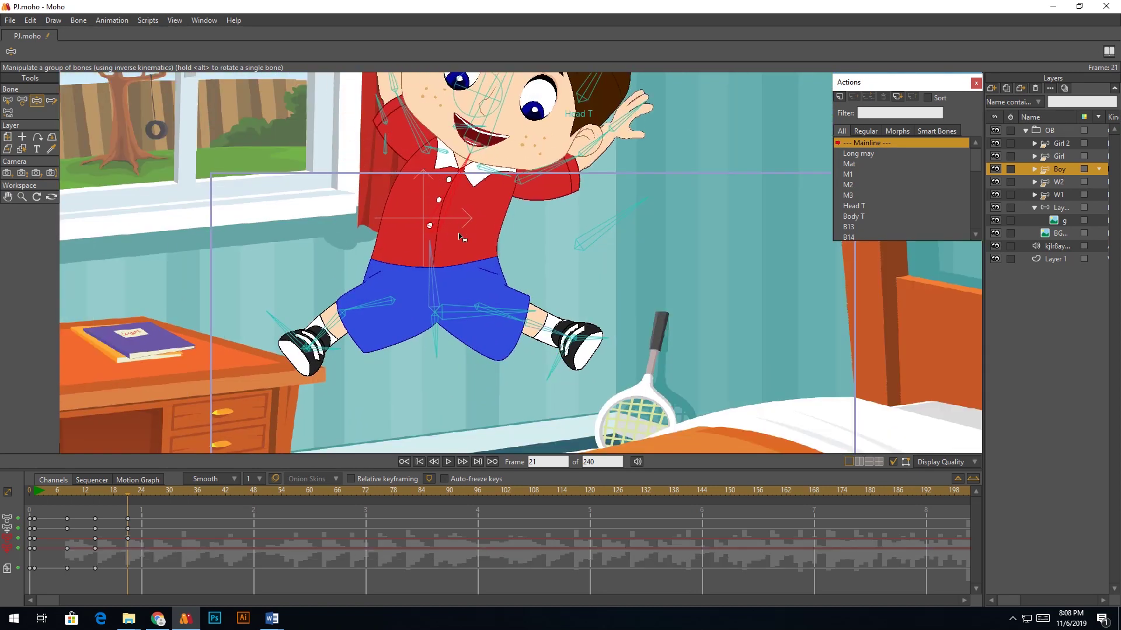
{"action": "key", "text": "ctrl+z"}
Step: Play back the jump and lower the boy's hip bone on frame 8 to deepen the crouch
{"action": "scroll", "coordinate": [267, 354], "scroll_direction": "down", "scroll_amount": 1}
{"action": "left_click", "coordinate": [35, 491]}
{"action": "scroll", "coordinate": [243, 259], "scroll_direction": "down", "scroll_amount": 2}
{"action": "key", "text": "space"}
{"action": "left_click", "coordinate": [36, 491]}
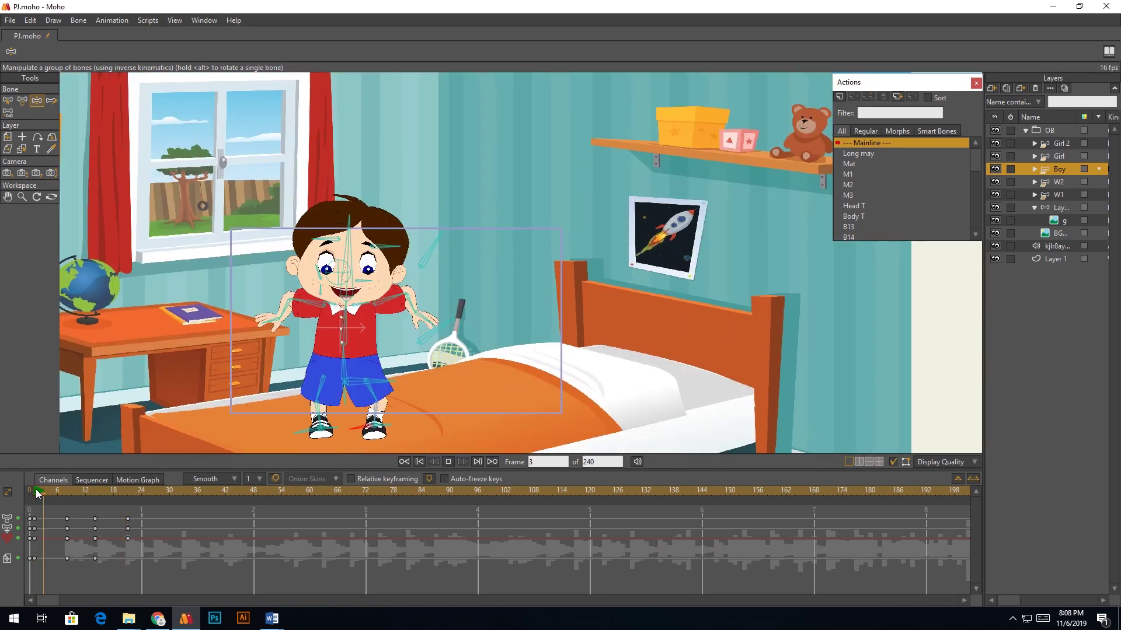
{"action": "left_click", "coordinate": [66, 493]}
{"action": "scroll", "coordinate": [277, 427], "scroll_direction": "up", "scroll_amount": 4}
{"action": "left_click_drag", "start_coordinate": [517, 331], "coordinate": [518, 355]}
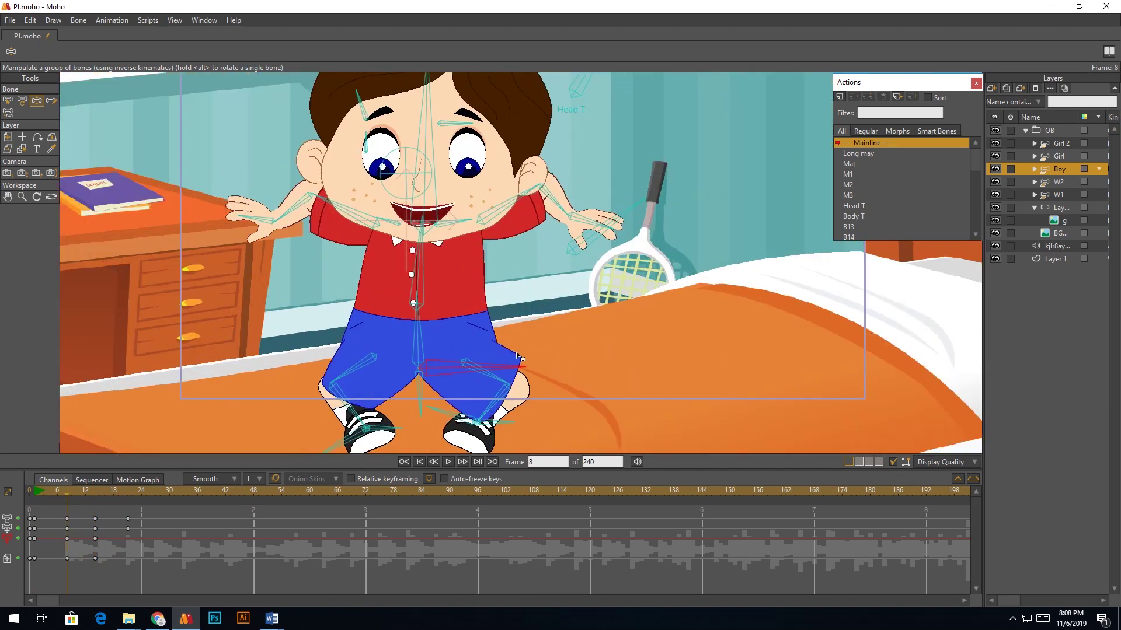
{"action": "scroll", "coordinate": [519, 354], "scroll_direction": "down", "scroll_amount": 3}
{"action": "key", "text": "space"}
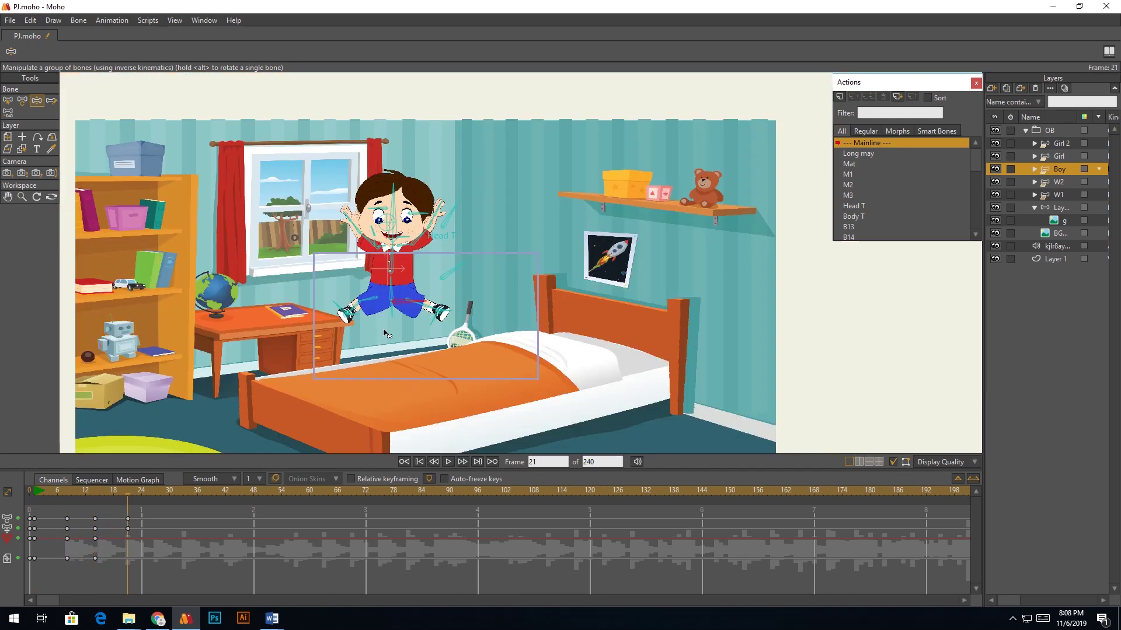
Step: Replay the jump and shift the boy's keyframes at frames 14 and 21 to frames 12 and 19
{"action": "key", "text": "m"}
{"action": "scroll", "coordinate": [344, 374], "scroll_direction": "up", "scroll_amount": 3}
{"action": "key", "text": "space"}
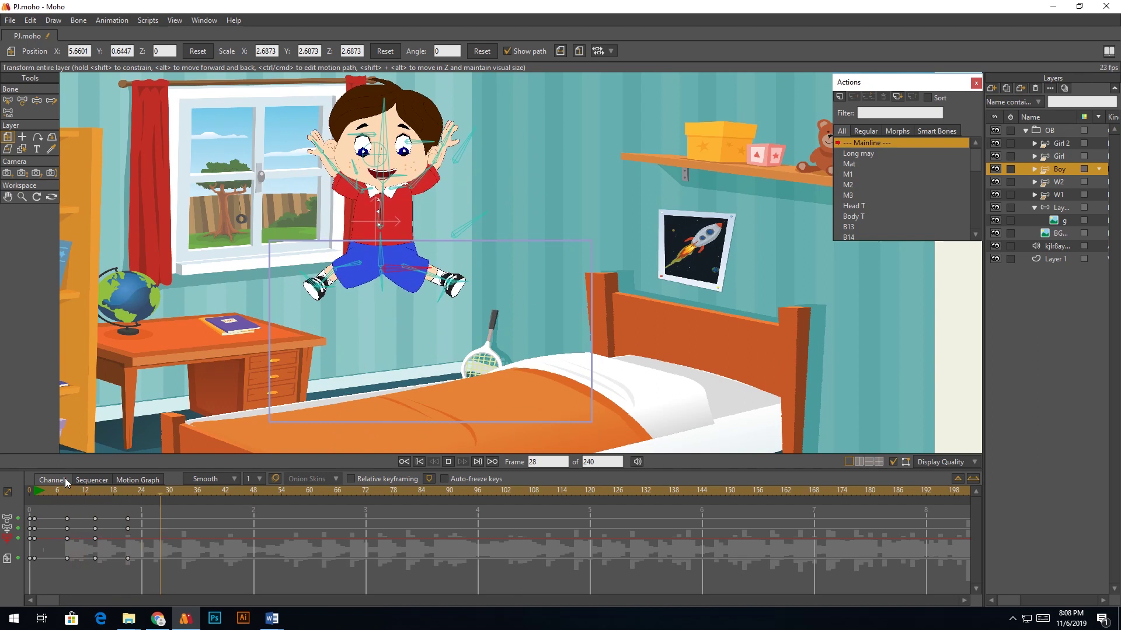
{"action": "left_click_drag", "start_coordinate": [147, 509], "coordinate": [85, 557]}
Step: Copy the boy's frame 8 crouch keyframes to frame 24 as the landing pose
{"action": "left_click_drag", "start_coordinate": [33, 491], "coordinate": [123, 493]}
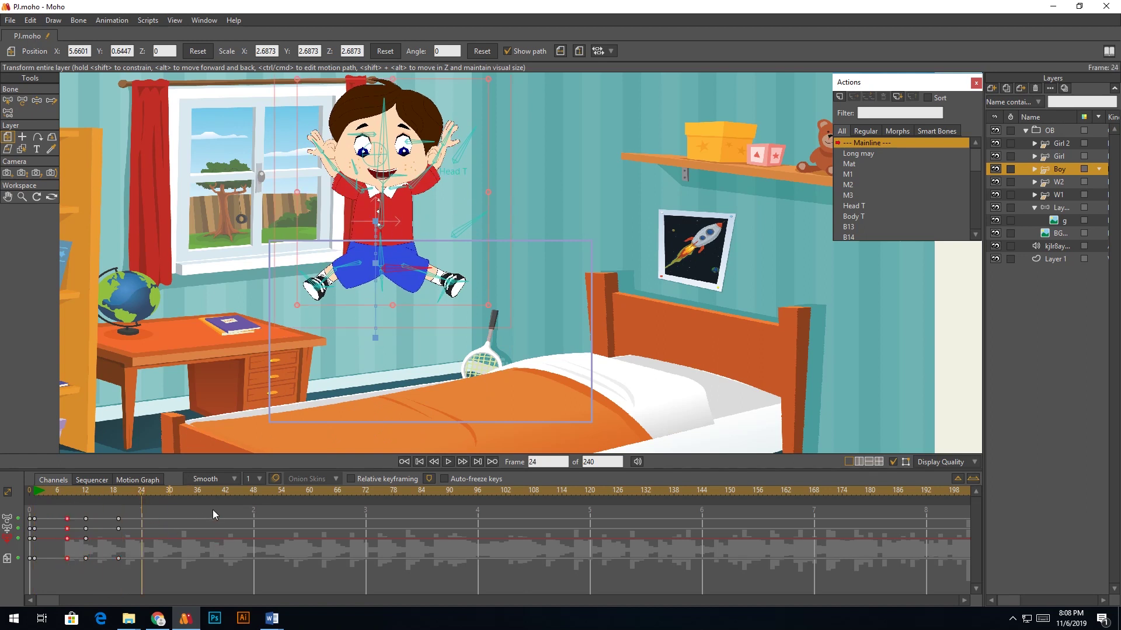
{"action": "key", "text": "ctrl+v"}
{"action": "scroll", "coordinate": [408, 404], "scroll_direction": "up", "scroll_amount": 2}
{"action": "left_click_drag", "start_coordinate": [409, 405], "coordinate": [411, 364]}
{"action": "key", "text": "z"}
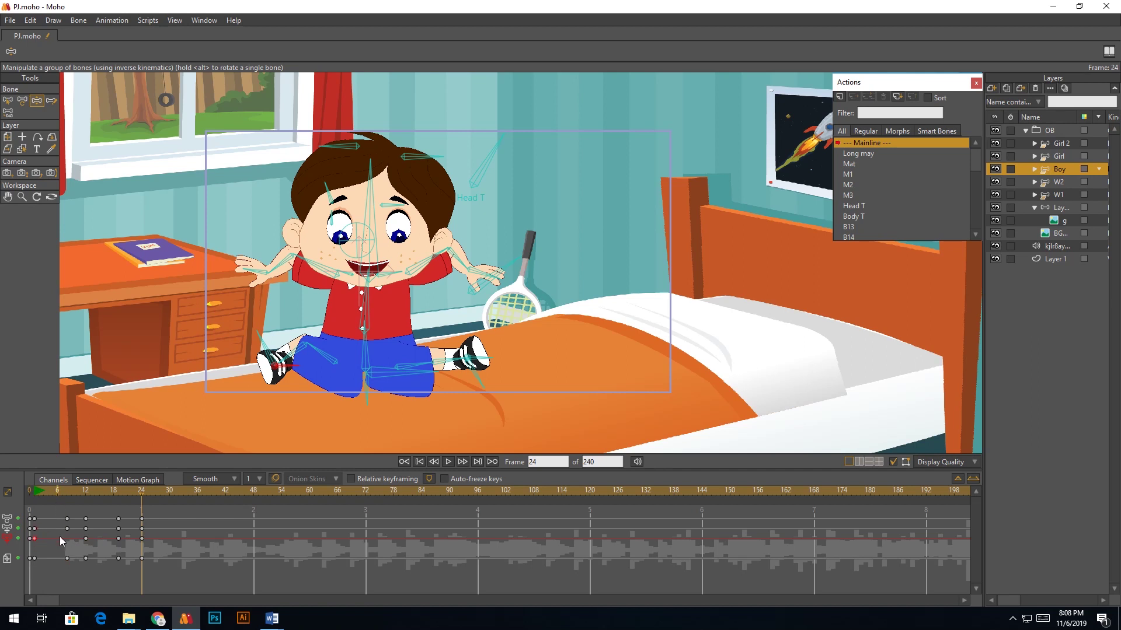
Step: Copy the foot bones' frame 8 position keys to frame 24 so both feet land on the bed
{"action": "left_click", "coordinate": [67, 490]}
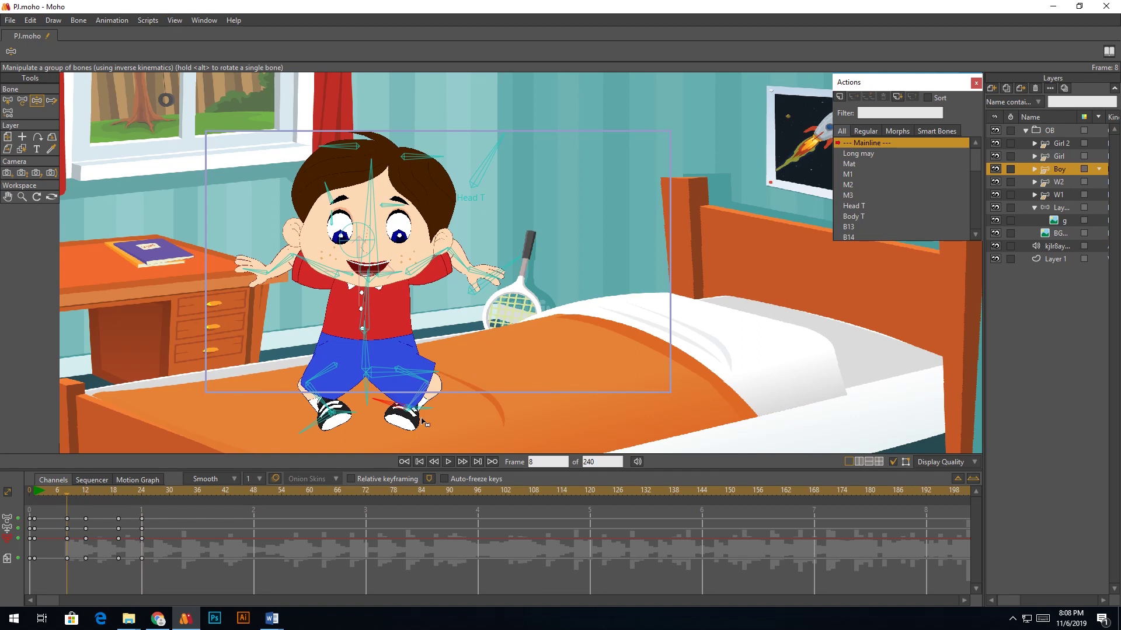
{"action": "scroll", "coordinate": [425, 425], "scroll_direction": "up", "scroll_amount": 4}
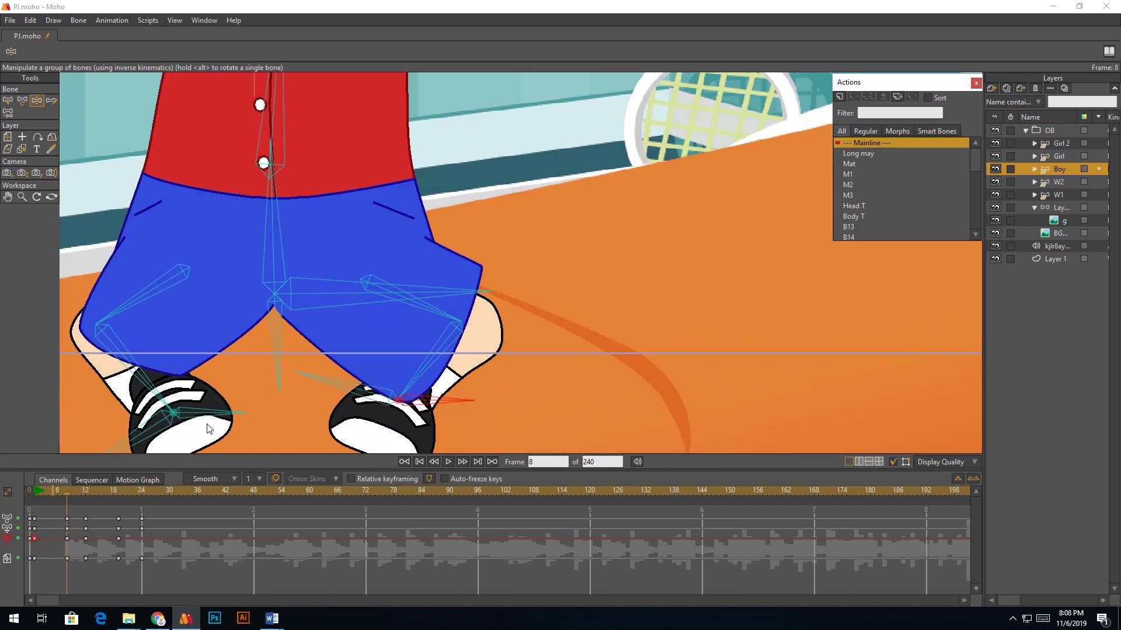
{"action": "left_click", "coordinate": [68, 538]}
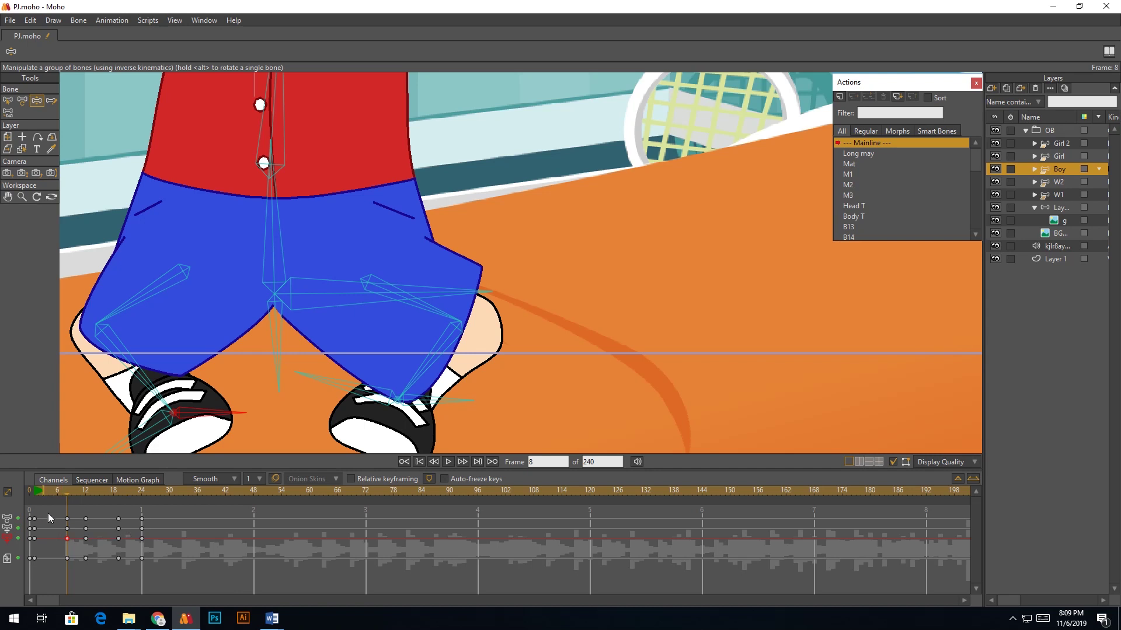
{"action": "left_click", "coordinate": [34, 492]}
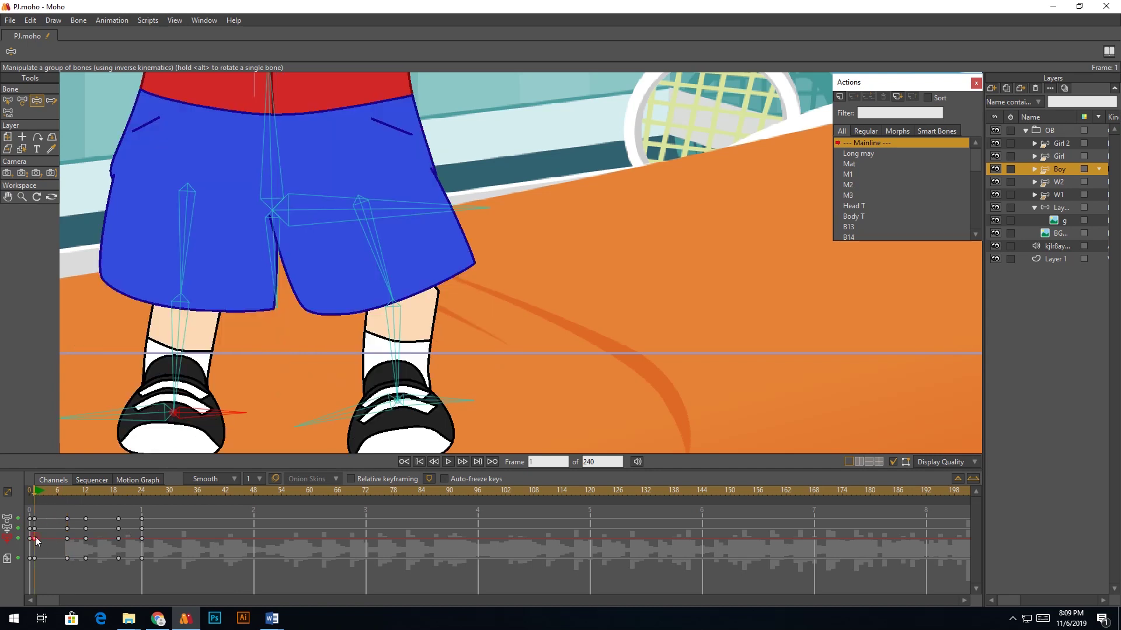
{"action": "left_click", "coordinate": [68, 492]}
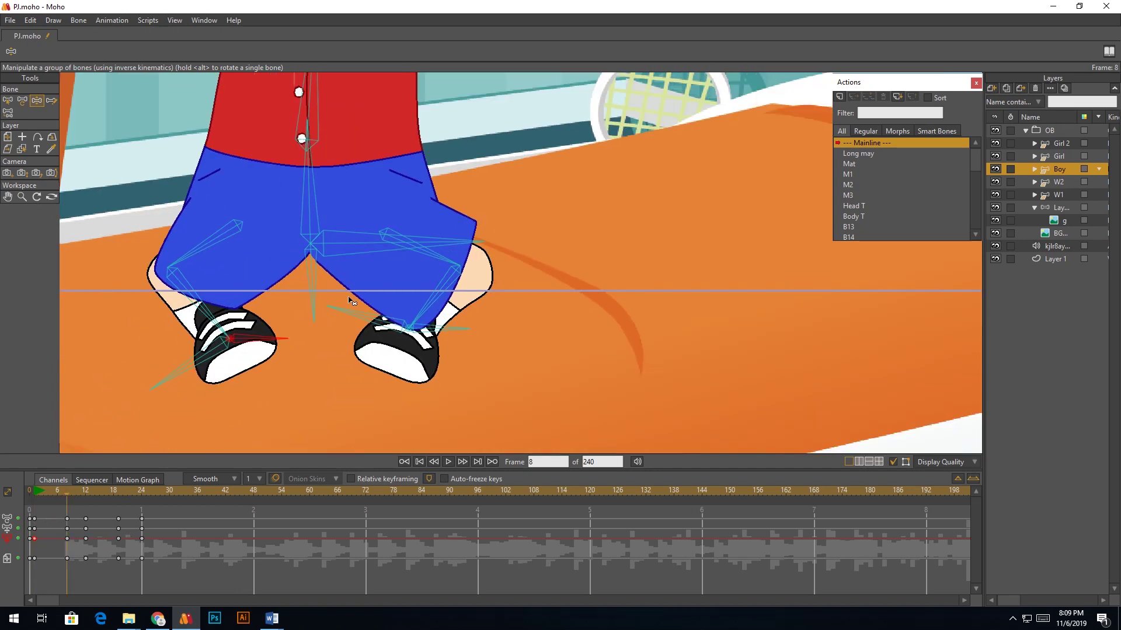
{"action": "left_click_drag", "start_coordinate": [36, 492], "coordinate": [150, 519]}
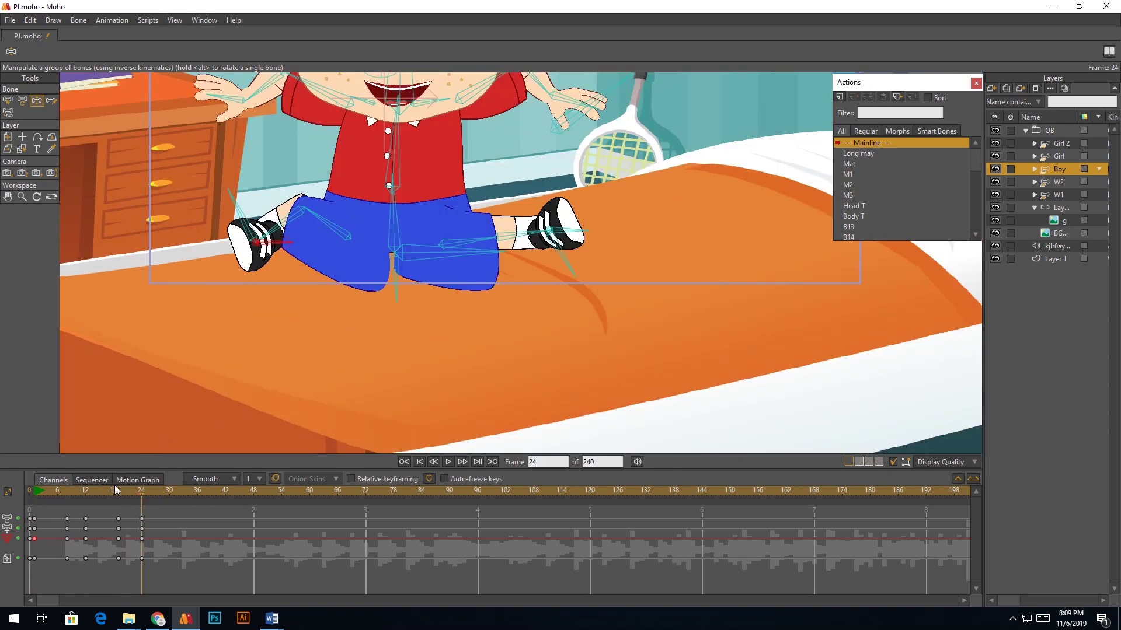
{"action": "key", "text": "ctrl+z"}
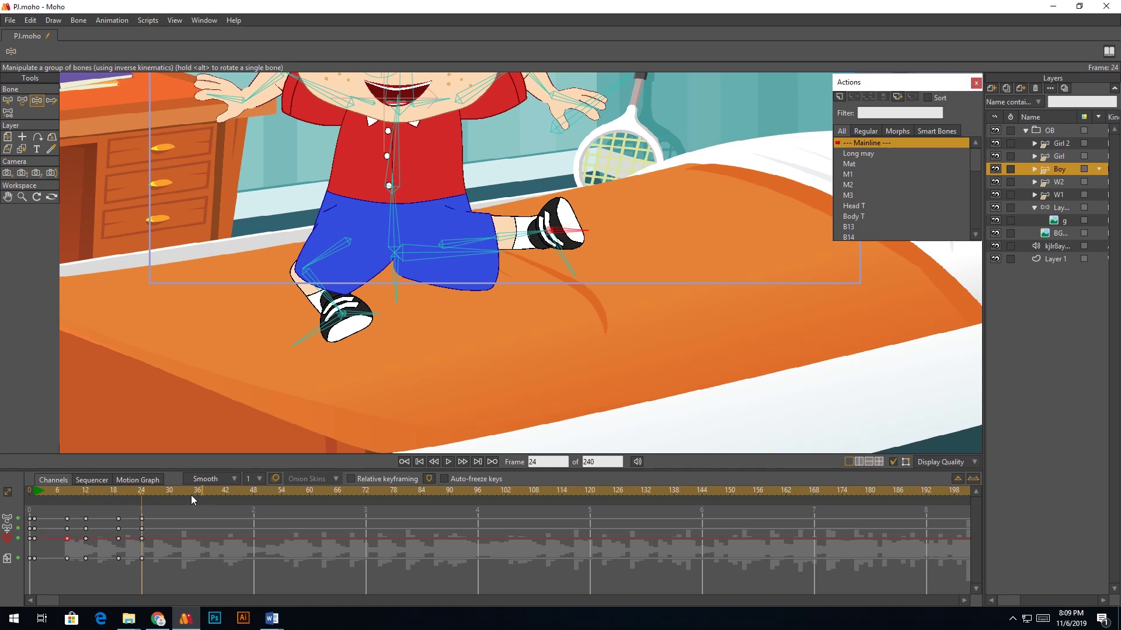
Step: Play back the jump and landing several times and scrub through frames 19 to 24
{"action": "key", "text": "space"}
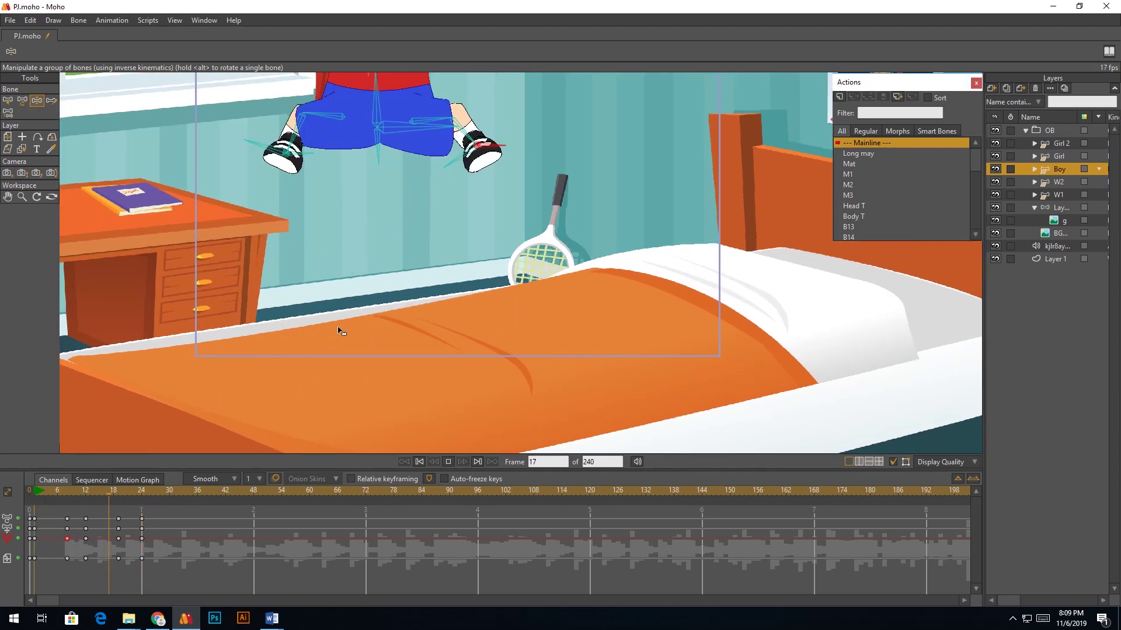
{"action": "key", "text": "space"}
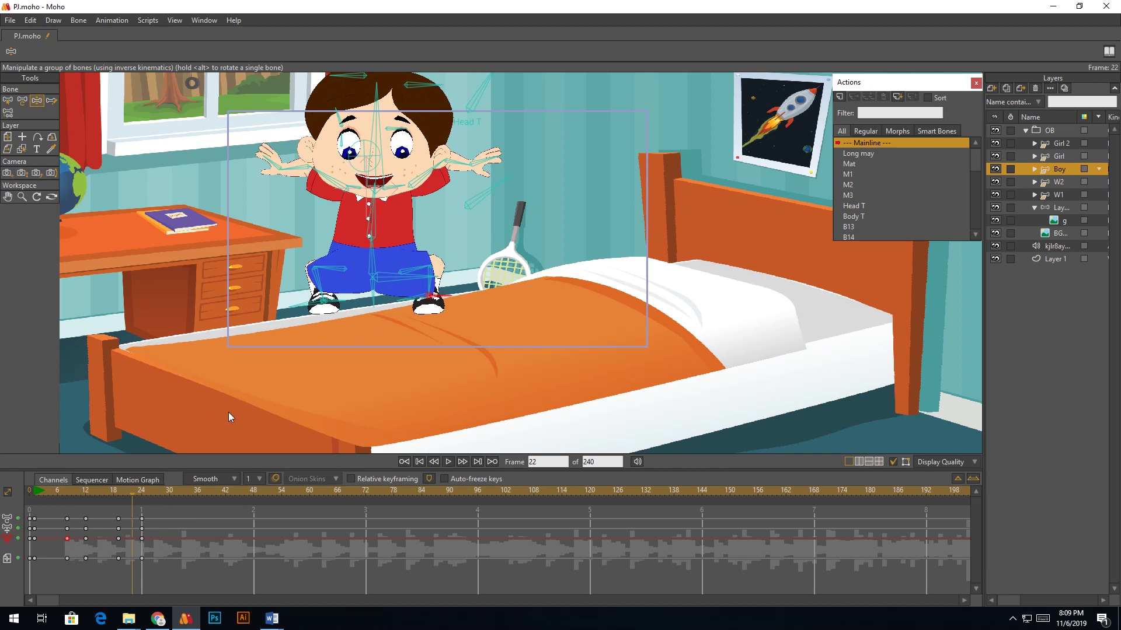
{"action": "key", "text": "space"}
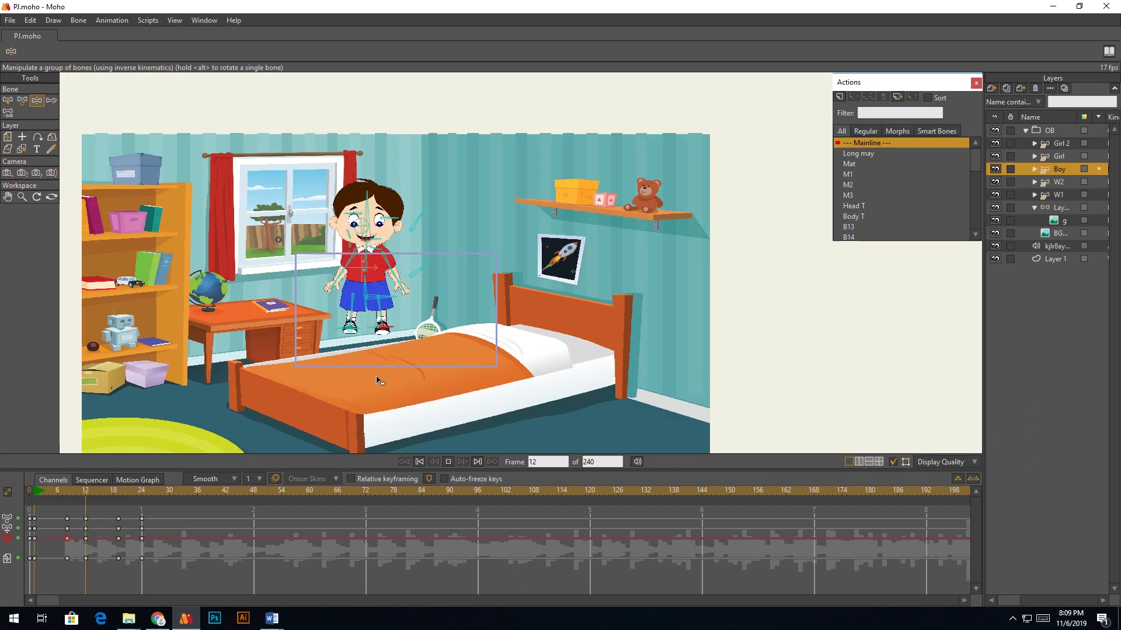
{"action": "key", "text": "space"}
{"action": "left_click", "coordinate": [59, 491]}
{"action": "key", "text": "space"}
{"action": "key", "text": "space"}
{"action": "left_click", "coordinate": [119, 492]}
{"action": "left_click_drag", "start_coordinate": [127, 489], "coordinate": [149, 505]}
Step: On frame 29, raise the boy's hip bone to stand him up from the landing crouch
{"action": "left_click", "coordinate": [163, 501]}
{"action": "scroll", "coordinate": [411, 383], "scroll_direction": "up", "scroll_amount": 5}
{"action": "left_click_drag", "start_coordinate": [349, 305], "coordinate": [399, 284]}
{"action": "scroll", "coordinate": [357, 284], "scroll_direction": "up", "scroll_amount": 2}
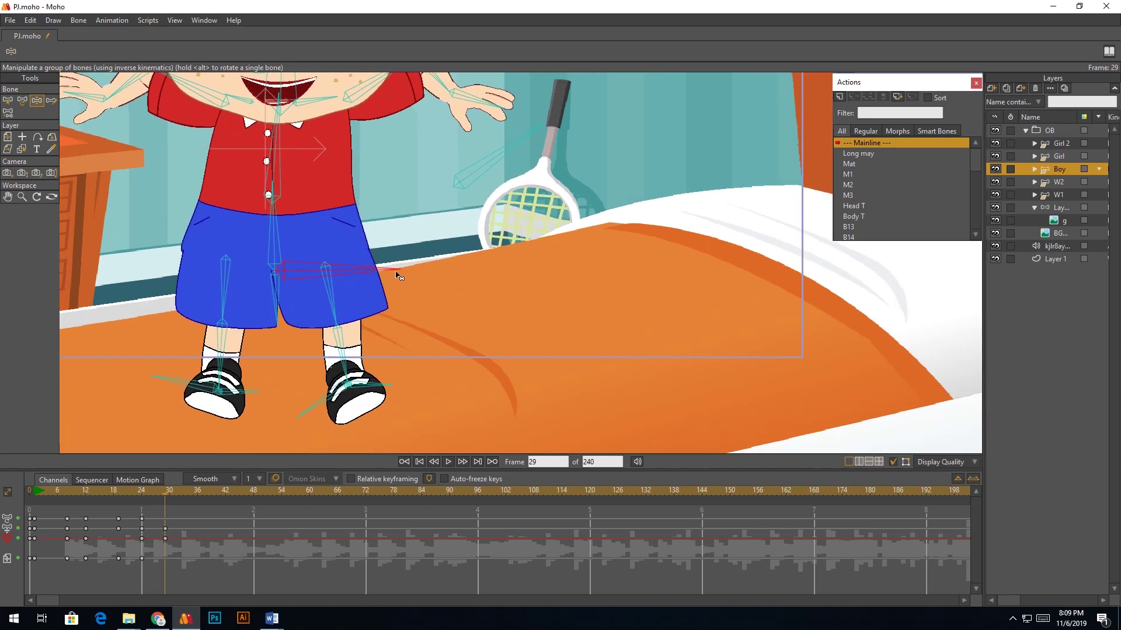
{"action": "scroll", "coordinate": [400, 285], "scroll_direction": "up", "scroll_amount": 2}
{"action": "left_click_drag", "start_coordinate": [418, 274], "coordinate": [400, 274]}
Step: Rotate both of the boy's foot bones on frame 29 so his shoes rest flat on the bed
{"action": "left_click_drag", "start_coordinate": [367, 282], "coordinate": [466, 190]}
{"action": "scroll", "coordinate": [301, 371], "scroll_direction": "down", "scroll_amount": 1}
{"action": "scroll", "coordinate": [358, 304], "scroll_direction": "up", "scroll_amount": 1}
{"action": "left_click", "coordinate": [283, 312]}
{"action": "left_click_drag", "start_coordinate": [275, 304], "coordinate": [275, 311]}
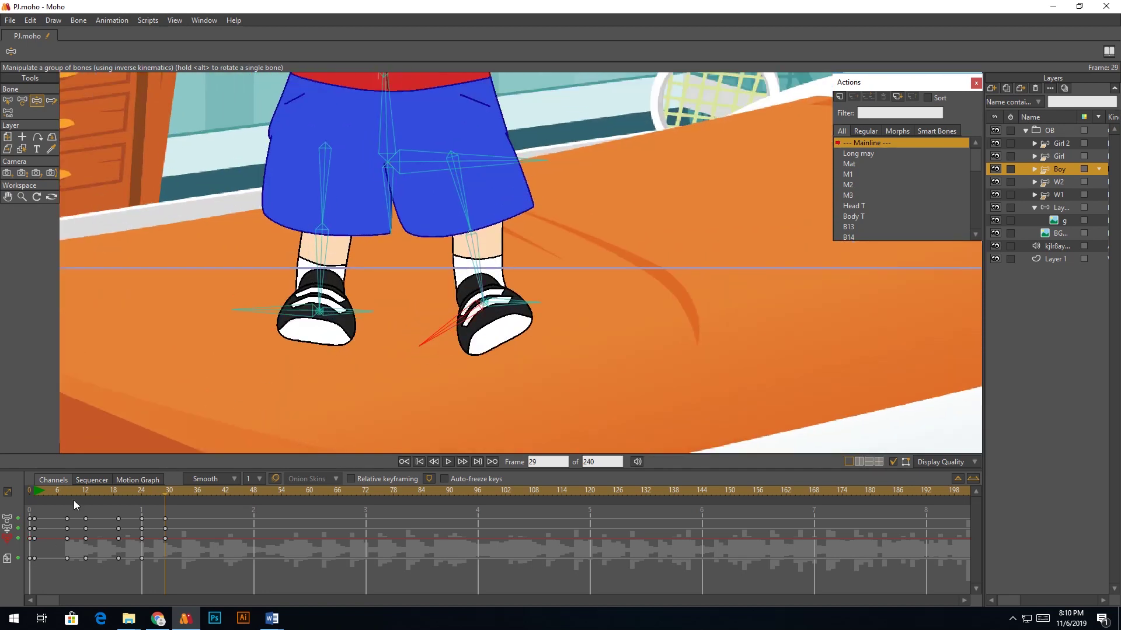
{"action": "left_click_drag", "start_coordinate": [290, 433], "coordinate": [386, 321]}
{"action": "scroll", "coordinate": [441, 259], "scroll_direction": "down", "scroll_amount": 2}
{"action": "left_click_drag", "start_coordinate": [494, 197], "coordinate": [482, 263]}
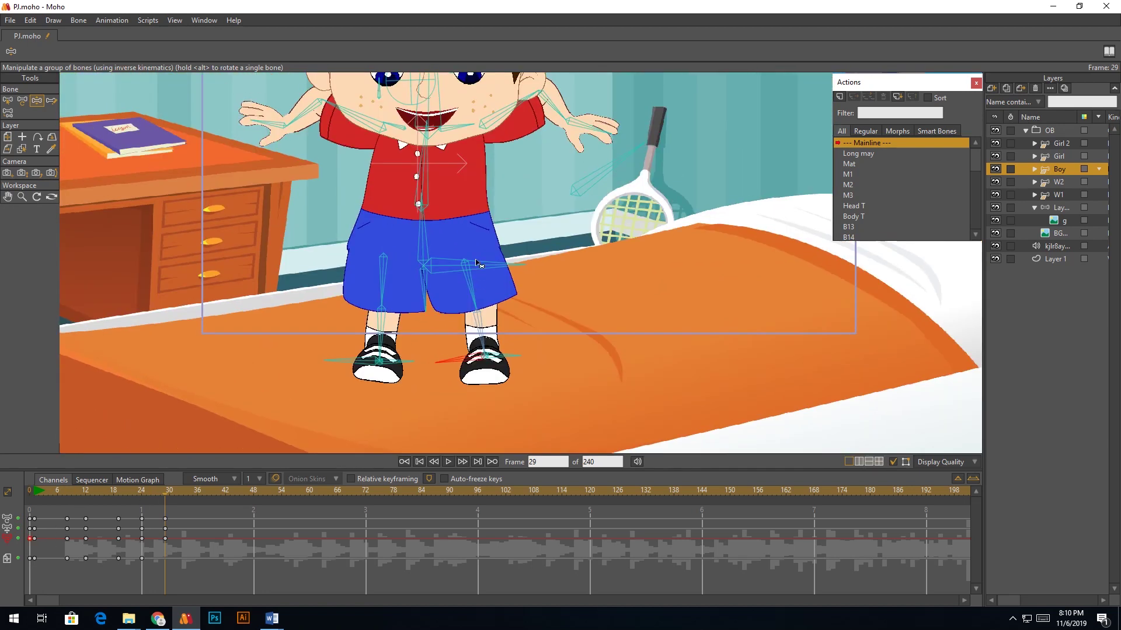
Step: Make small adjustments to the boy's body bones on frame 29 and scrub through the landing to check them
{"action": "scroll", "coordinate": [424, 203], "scroll_direction": "up", "scroll_amount": 1}
{"action": "left_click_drag", "start_coordinate": [424, 203], "coordinate": [431, 264]}
{"action": "left_click_drag", "start_coordinate": [409, 220], "coordinate": [416, 221]}
{"action": "left_click_drag", "start_coordinate": [442, 328], "coordinate": [437, 326]}
{"action": "left_click_drag", "start_coordinate": [410, 286], "coordinate": [407, 285]}
{"action": "left_click_drag", "start_coordinate": [420, 225], "coordinate": [386, 266]}
{"action": "left_click", "coordinate": [130, 494]}
{"action": "scroll", "coordinate": [193, 423], "scroll_direction": "down", "scroll_amount": 1}
{"action": "left_click_drag", "start_coordinate": [129, 494], "coordinate": [164, 494]}
Step: Play back the whole jump through the standing pose on frame 29
{"action": "scroll", "coordinate": [429, 251], "scroll_direction": "down", "scroll_amount": 1}
{"action": "scroll", "coordinate": [433, 242], "scroll_direction": "down", "scroll_amount": 1}
{"action": "scroll", "coordinate": [175, 435], "scroll_direction": "down", "scroll_amount": 2}
{"action": "key", "text": "space"}
{"action": "key", "text": "space"}
{"action": "left_click", "coordinate": [57, 494]}
{"action": "key", "text": "space"}
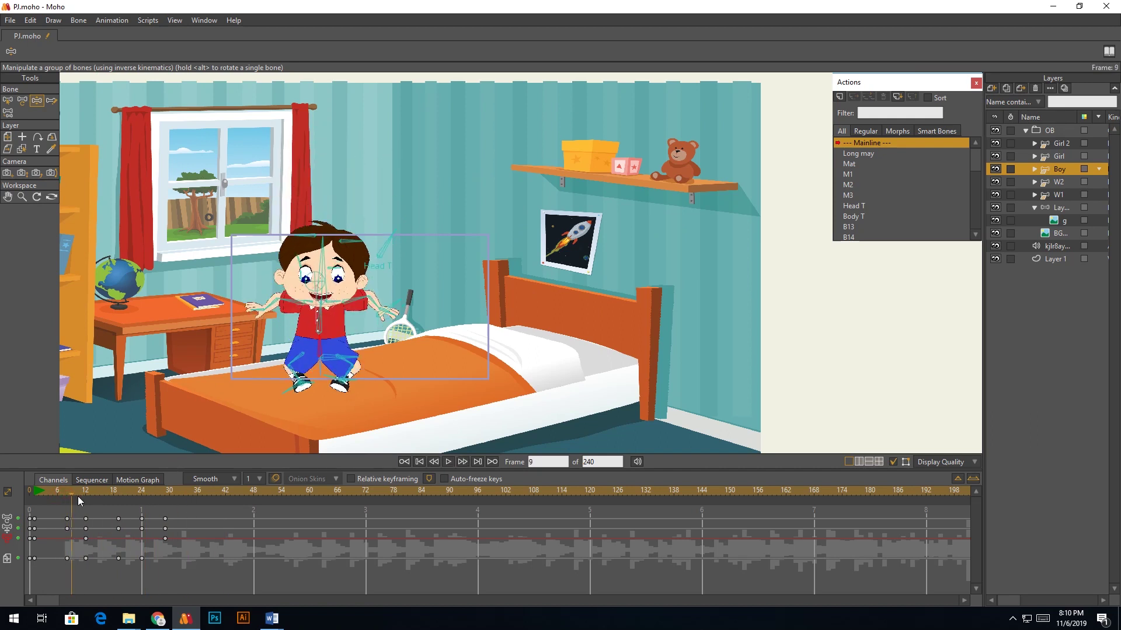
Step: On frame 1, bring the boy's forearms and hands down closer to his body and replay the jump
{"action": "left_click", "coordinate": [138, 519]}
{"action": "left_click_drag", "start_coordinate": [138, 518], "coordinate": [34, 514]}
{"action": "scroll", "coordinate": [240, 313], "scroll_direction": "up", "scroll_amount": 4}
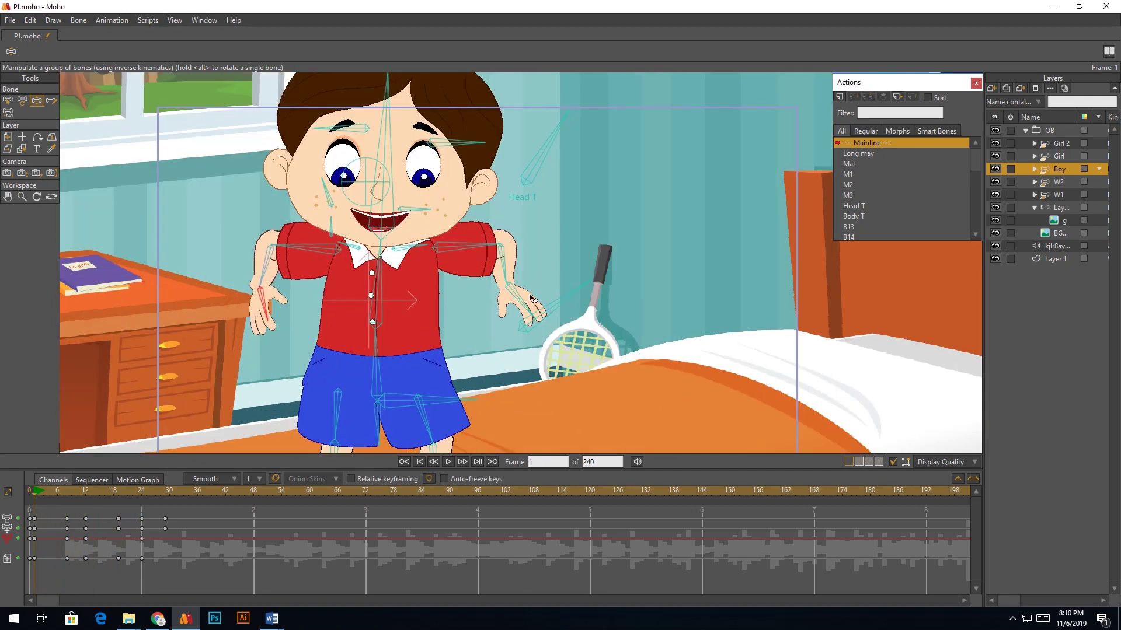
{"action": "left_click_drag", "start_coordinate": [530, 299], "coordinate": [495, 302]}
{"action": "scroll", "coordinate": [496, 302], "scroll_direction": "down", "scroll_amount": 1}
{"action": "scroll", "coordinate": [494, 302], "scroll_direction": "up", "scroll_amount": 1}
{"action": "mouse_move", "coordinate": [87, 494]}
{"action": "left_mouse_down"}
{"action": "mouse_move", "coordinate": [42, 496]}
{"action": "mouse_move", "coordinate": [87, 504]}
{"action": "left_mouse_up"}
{"action": "key", "text": "space"}
{"action": "scroll", "coordinate": [206, 433], "scroll_direction": "down", "scroll_amount": 2}
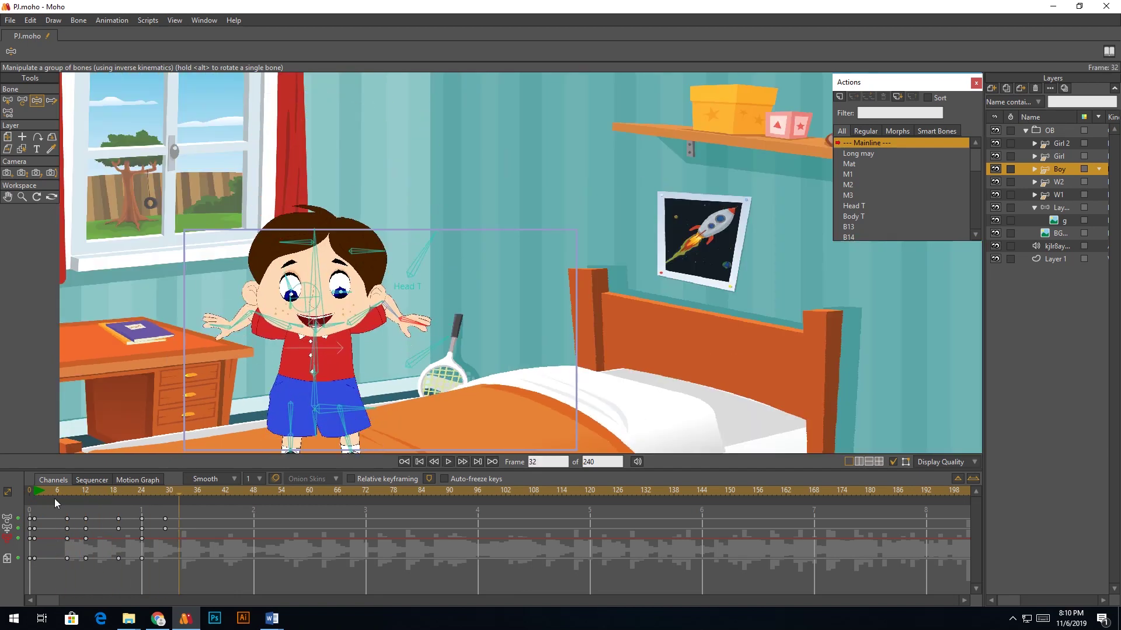
Step: Shift the boy's upper-body bone slightly upward on frame 24 and compare the pose with frame 19
{"action": "scroll", "coordinate": [344, 322], "scroll_direction": "down", "scroll_amount": 1}
{"action": "left_click_drag", "start_coordinate": [48, 493], "coordinate": [121, 522]}
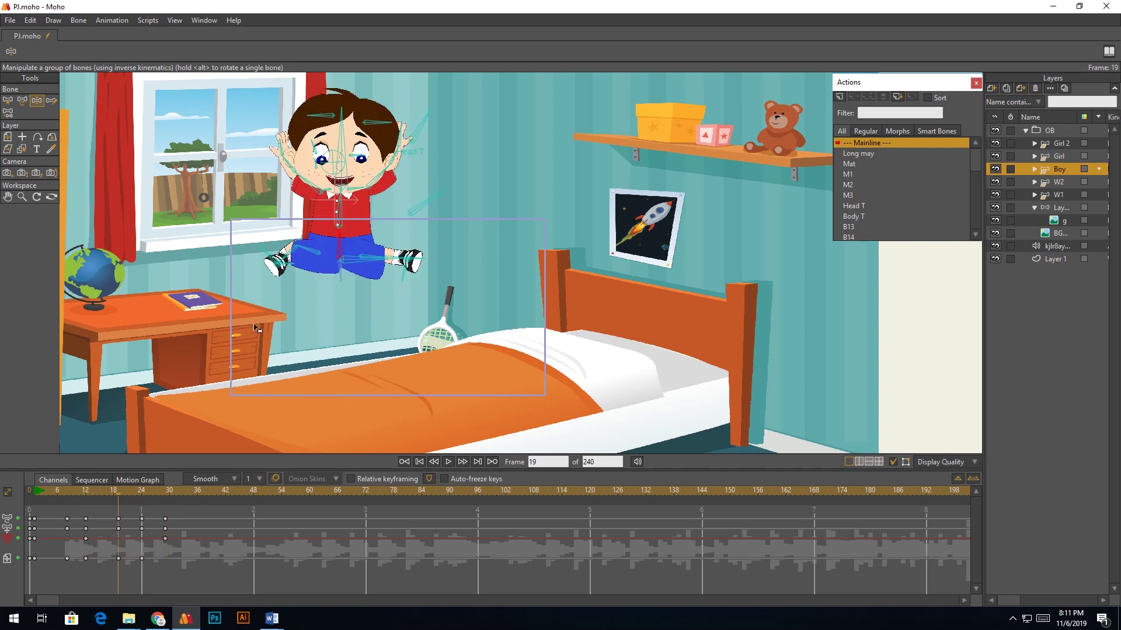
{"action": "key", "text": "t"}
{"action": "scroll", "coordinate": [361, 238], "scroll_direction": "up", "scroll_amount": 3}
{"action": "left_click", "coordinate": [354, 236]}
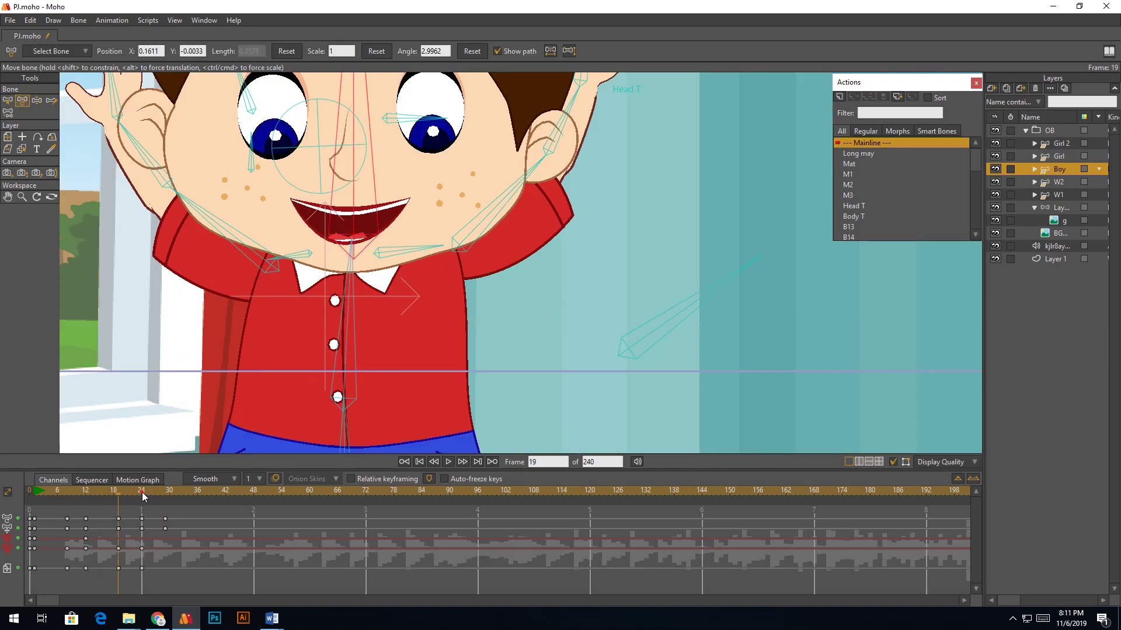
{"action": "left_click", "coordinate": [142, 494]}
{"action": "left_click_drag", "start_coordinate": [407, 351], "coordinate": [403, 312]}
{"action": "scroll", "coordinate": [432, 201], "scroll_direction": "down", "scroll_amount": 5}
{"action": "scroll", "coordinate": [417, 397], "scroll_direction": "up", "scroll_amount": 4}
{"action": "left_click", "coordinate": [118, 492]}
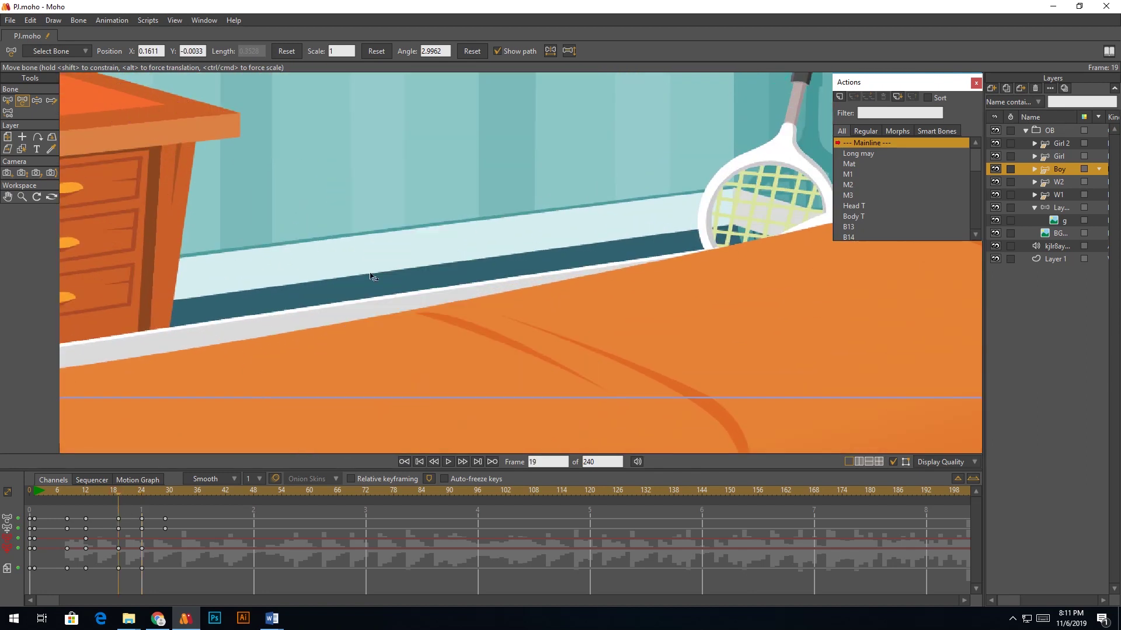
Step: Scrub between frames 19 and 24 and reposition the boy's upper-body bone on frame 24
{"action": "scroll", "coordinate": [270, 333], "scroll_direction": "down", "scroll_amount": 5}
{"action": "scroll", "coordinate": [366, 237], "scroll_direction": "up", "scroll_amount": 4}
{"action": "left_click", "coordinate": [367, 237]}
{"action": "scroll", "coordinate": [367, 236], "scroll_direction": "down", "scroll_amount": 5}
{"action": "scroll", "coordinate": [395, 214], "scroll_direction": "up", "scroll_amount": 4}
{"action": "left_click_drag", "start_coordinate": [85, 495], "coordinate": [141, 502]}
{"action": "scroll", "coordinate": [396, 183], "scroll_direction": "down", "scroll_amount": 5}
{"action": "scroll", "coordinate": [399, 375], "scroll_direction": "up", "scroll_amount": 5}
{"action": "right_click", "coordinate": [30, 549]}
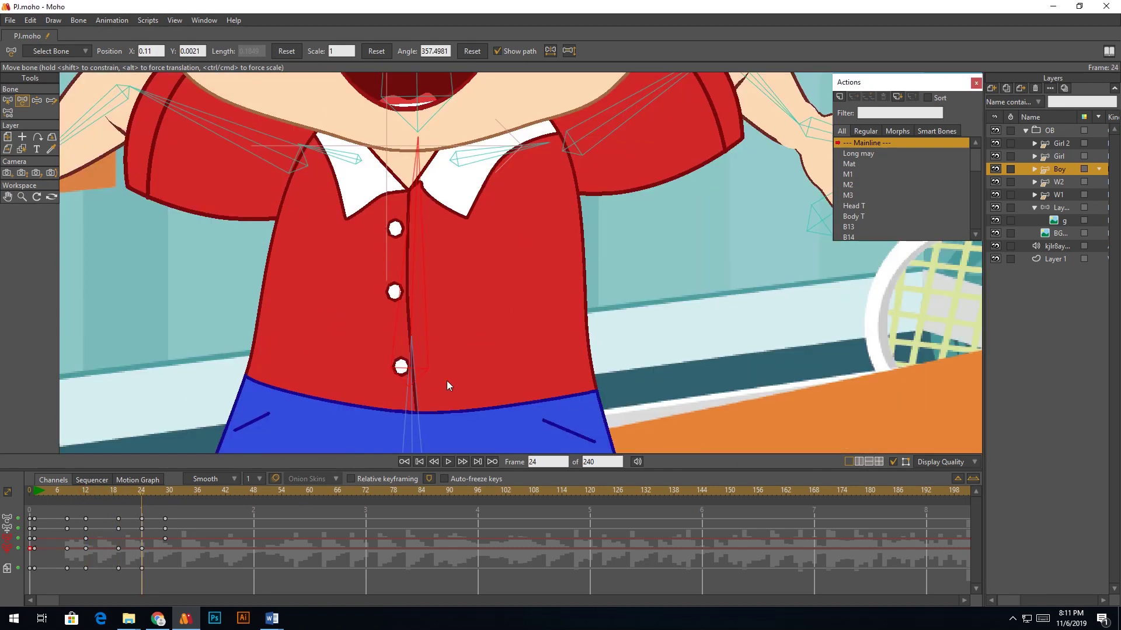
{"action": "left_click_drag", "start_coordinate": [447, 381], "coordinate": [458, 360]}
{"action": "scroll", "coordinate": [457, 360], "scroll_direction": "down", "scroll_amount": 5}
Step: Check the motion up to frame 31 and nudge the upper-body bone a little higher on frame 24
{"action": "left_click_drag", "start_coordinate": [104, 492], "coordinate": [175, 465]}
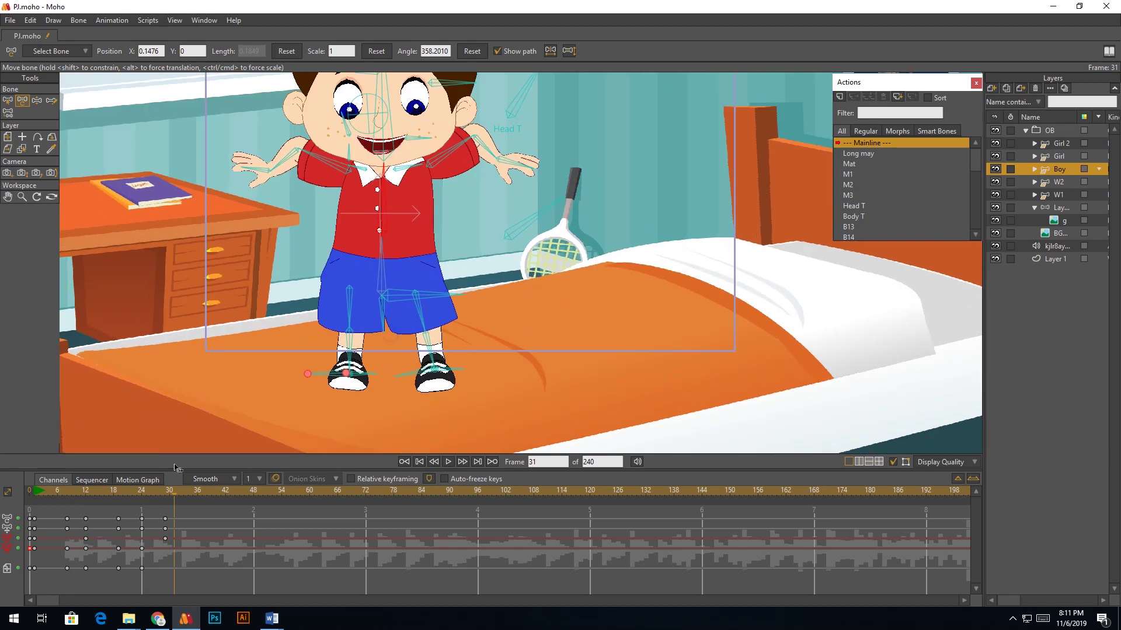
{"action": "left_click", "coordinate": [165, 491]}
{"action": "left_click", "coordinate": [142, 500]}
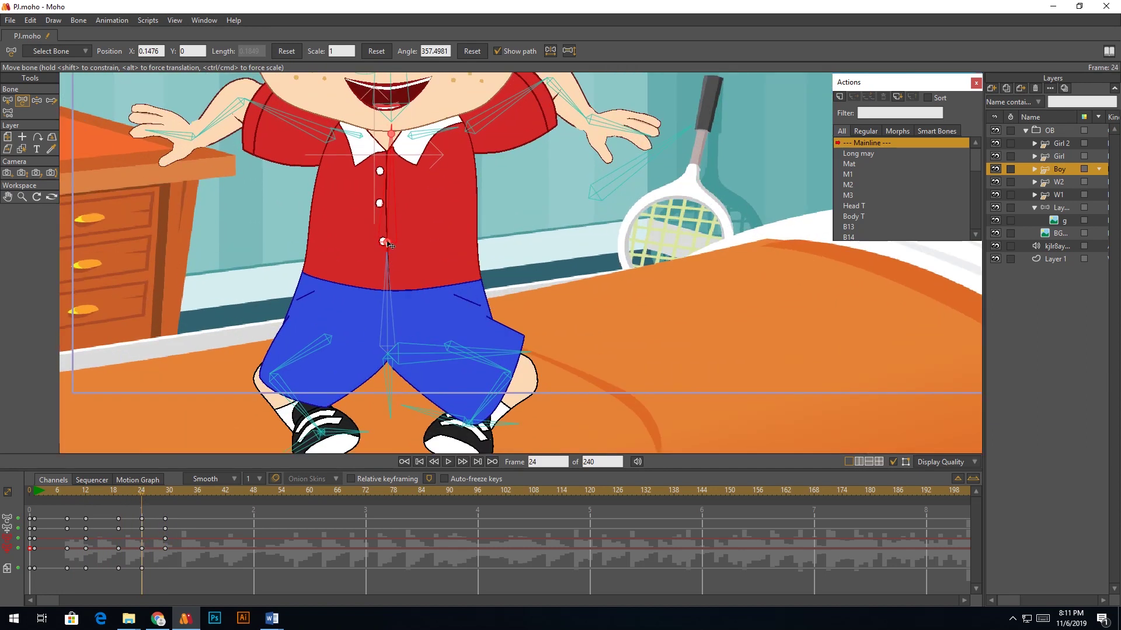
{"action": "left_click_drag", "start_coordinate": [383, 271], "coordinate": [387, 264]}
{"action": "scroll", "coordinate": [464, 258], "scroll_direction": "down", "scroll_amount": 4}
Step: Play the jump several times from the start to check the torso movement during the landing
{"action": "left_click", "coordinate": [30, 493]}
{"action": "scroll", "coordinate": [325, 407], "scroll_direction": "down", "scroll_amount": 1}
{"action": "key", "text": "space"}
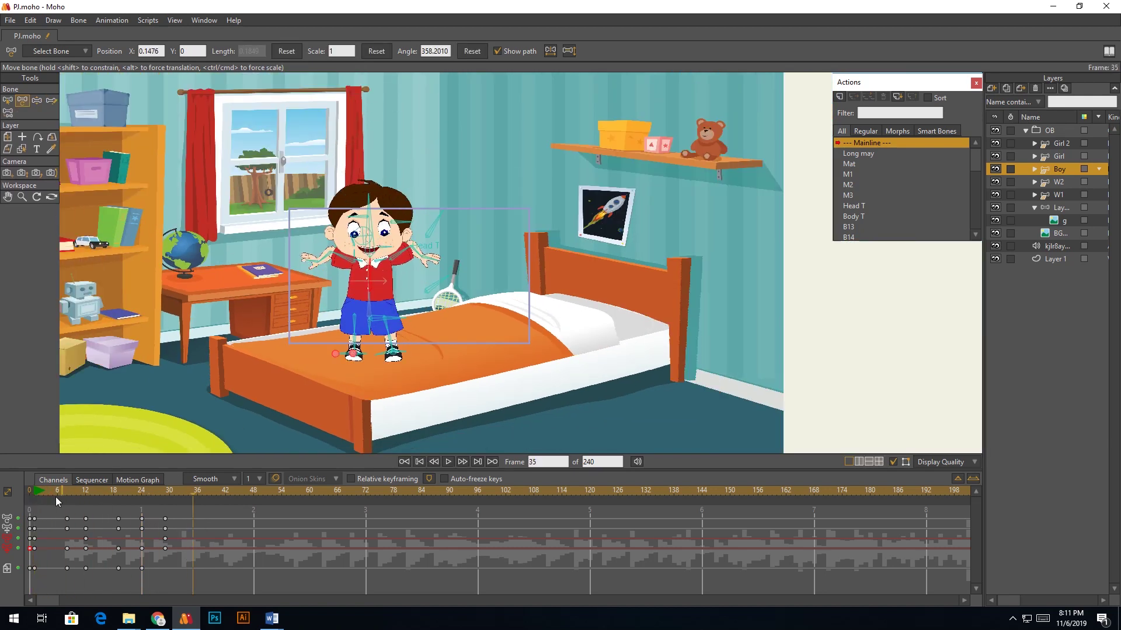
{"action": "key", "text": "space"}
{"action": "key", "text": "space"}
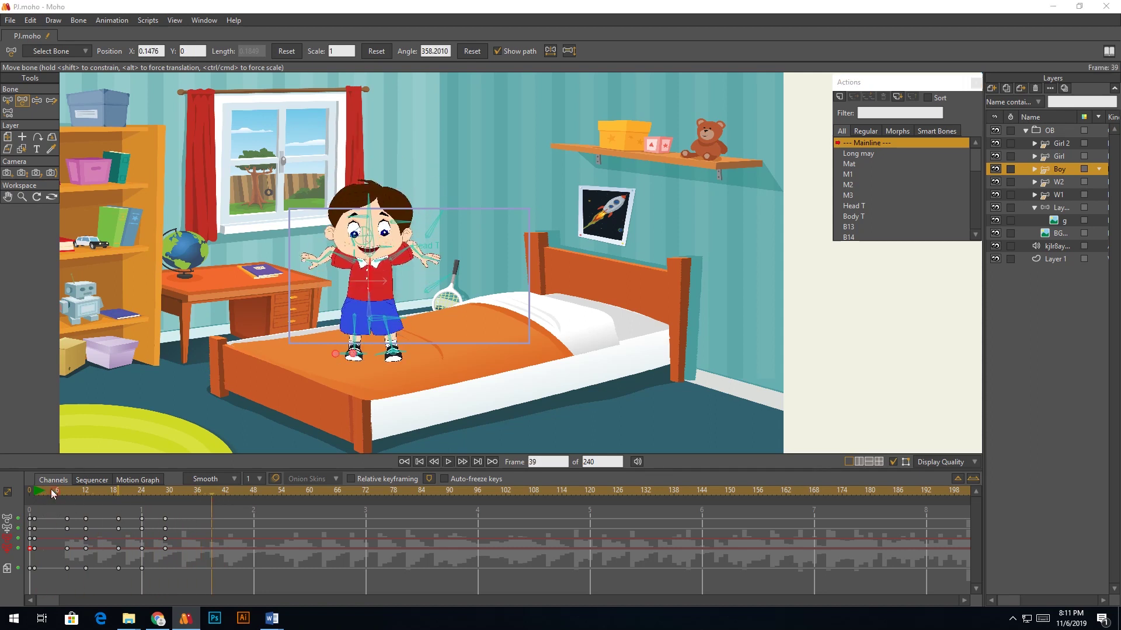
{"action": "key", "text": "space"}
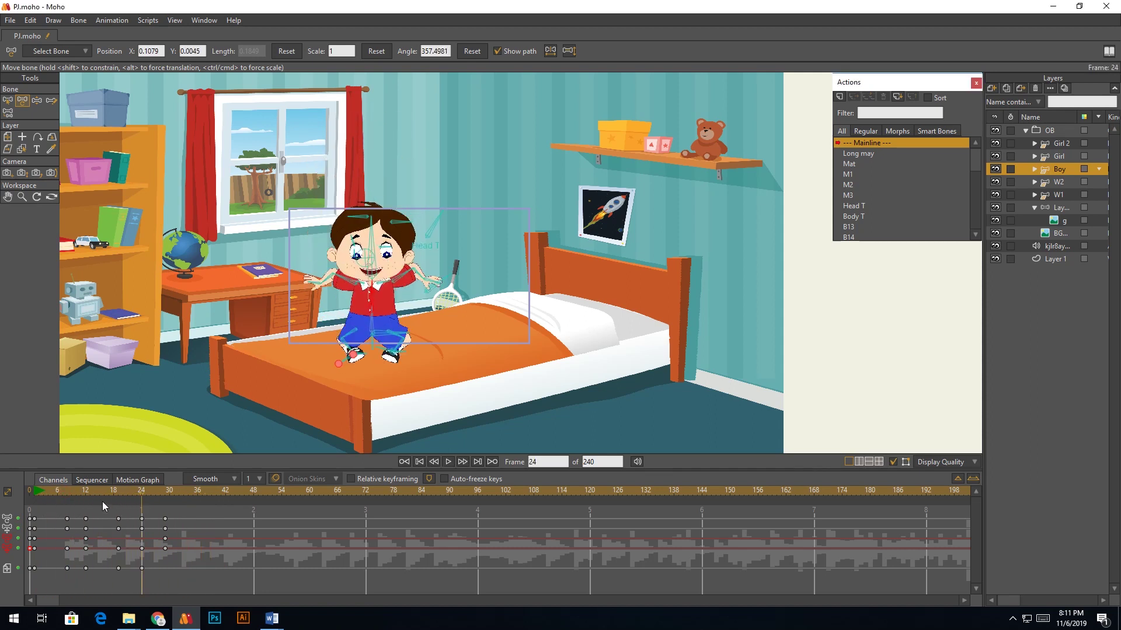
Step: Adjust the boy's raised arm slightly on frame 19 with Manipulate Bones and replay the jump
{"action": "left_click_drag", "start_coordinate": [114, 504], "coordinate": [118, 506]}
{"action": "key", "text": "z"}
{"action": "scroll", "coordinate": [386, 294], "scroll_direction": "up", "scroll_amount": 4}
{"action": "left_click_drag", "start_coordinate": [262, 185], "coordinate": [266, 192]}
{"action": "key", "text": "space"}
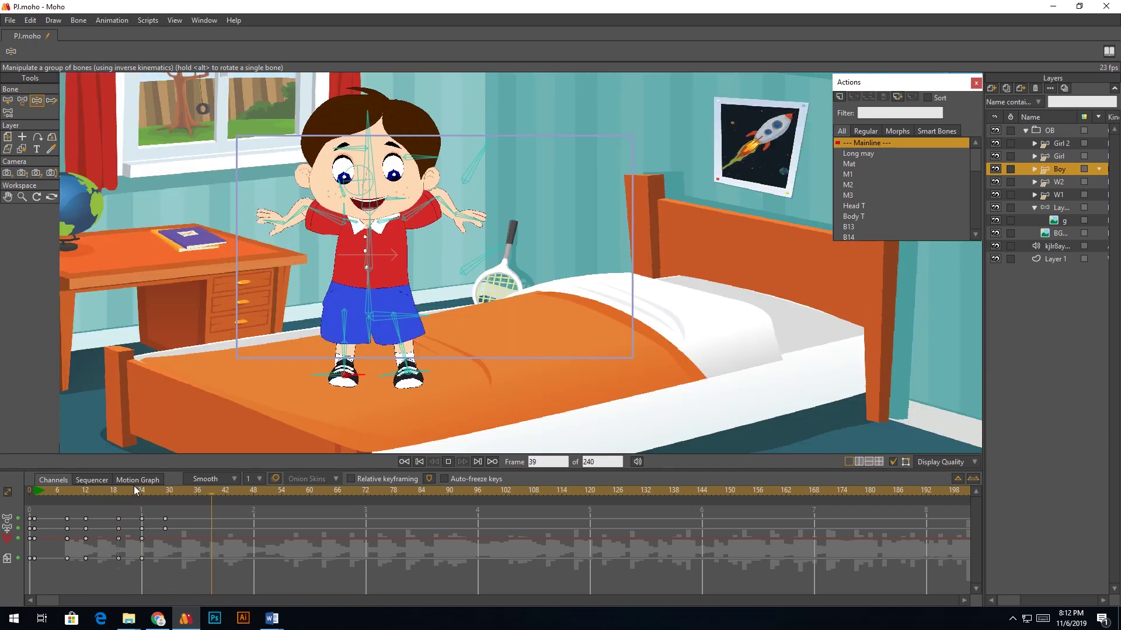
Step: Reposition the boy's raised arms on frame 19, undo the last change, and replay the jump
{"action": "left_click_drag", "start_coordinate": [72, 493], "coordinate": [118, 499]}
{"action": "scroll", "coordinate": [331, 126], "scroll_direction": "up", "scroll_amount": 5}
{"action": "left_click_drag", "start_coordinate": [223, 282], "coordinate": [212, 251]}
{"action": "left_click_drag", "start_coordinate": [646, 283], "coordinate": [665, 261]}
{"action": "key", "text": "ctrl+z"}
{"action": "key", "text": "space"}
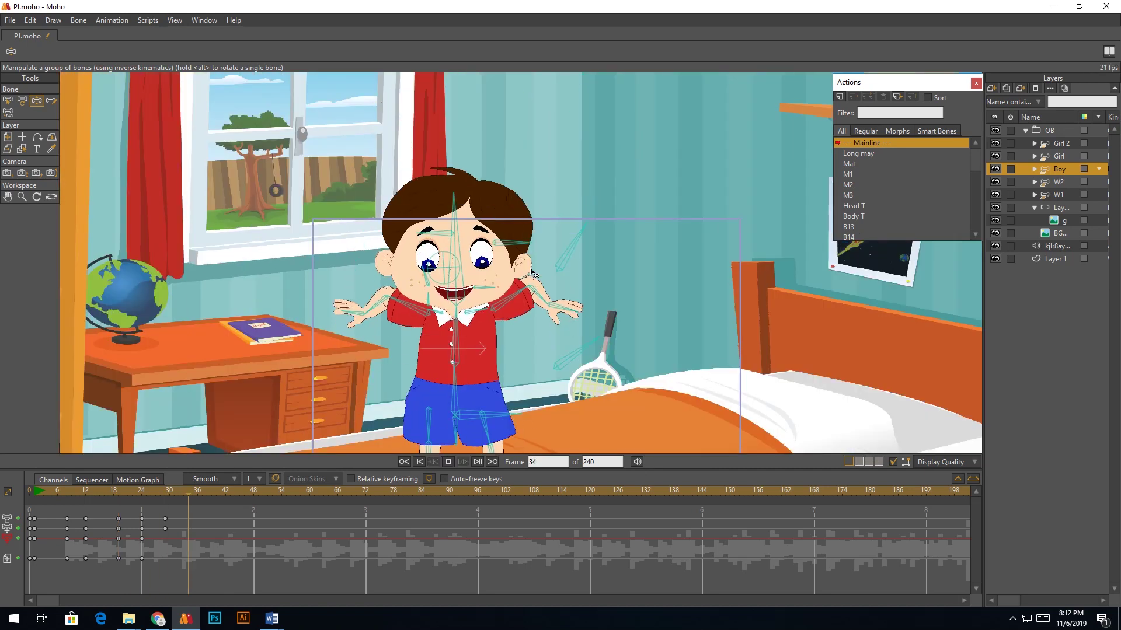
Step: Copy the boy's starting pose keyframes from frame 1 and paste them on frame 29
{"action": "left_click", "coordinate": [166, 495]}
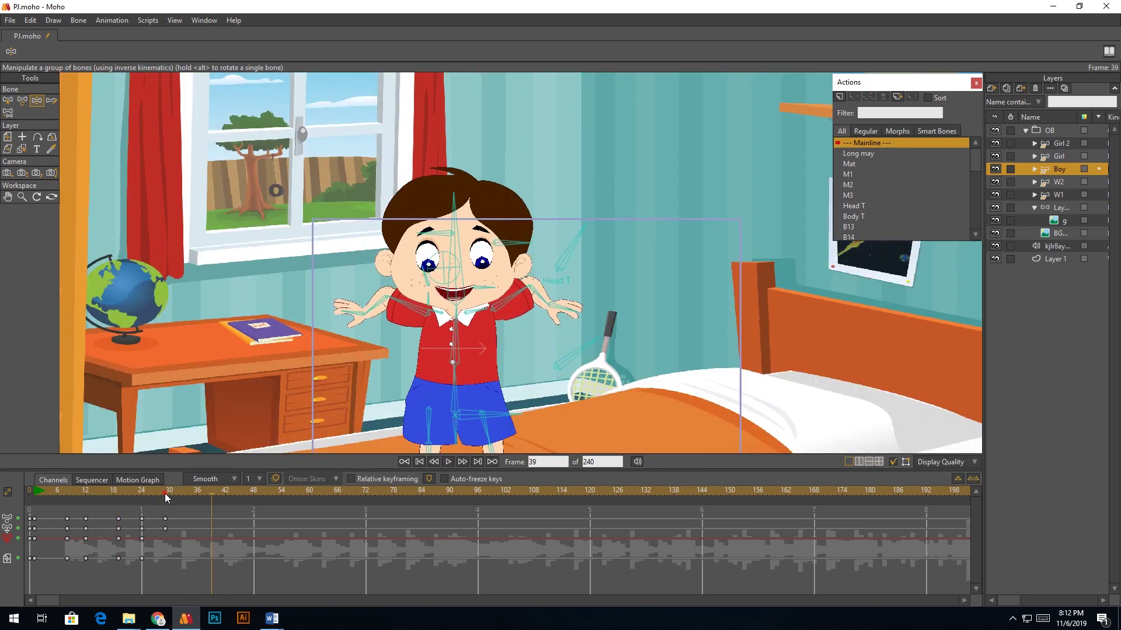
{"action": "scroll", "coordinate": [534, 316], "scroll_direction": "up", "scroll_amount": 2}
{"action": "left_click", "coordinate": [505, 306]}
{"action": "left_click", "coordinate": [34, 494]}
{"action": "left_click_drag", "start_coordinate": [40, 513], "coordinate": [165, 510]}
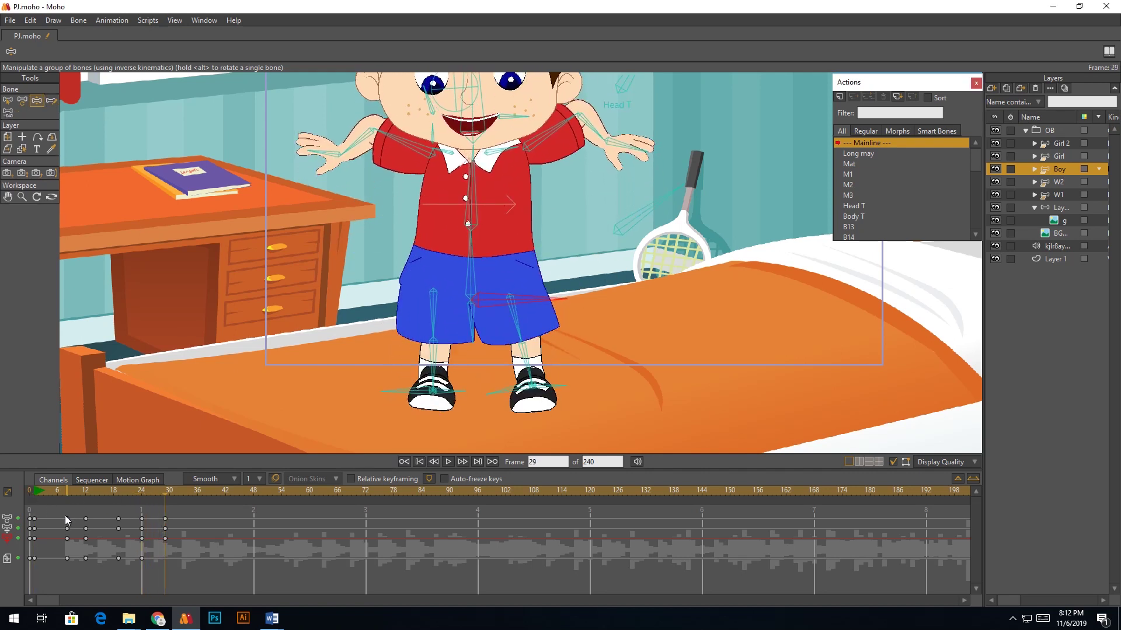
{"action": "key", "text": "space"}
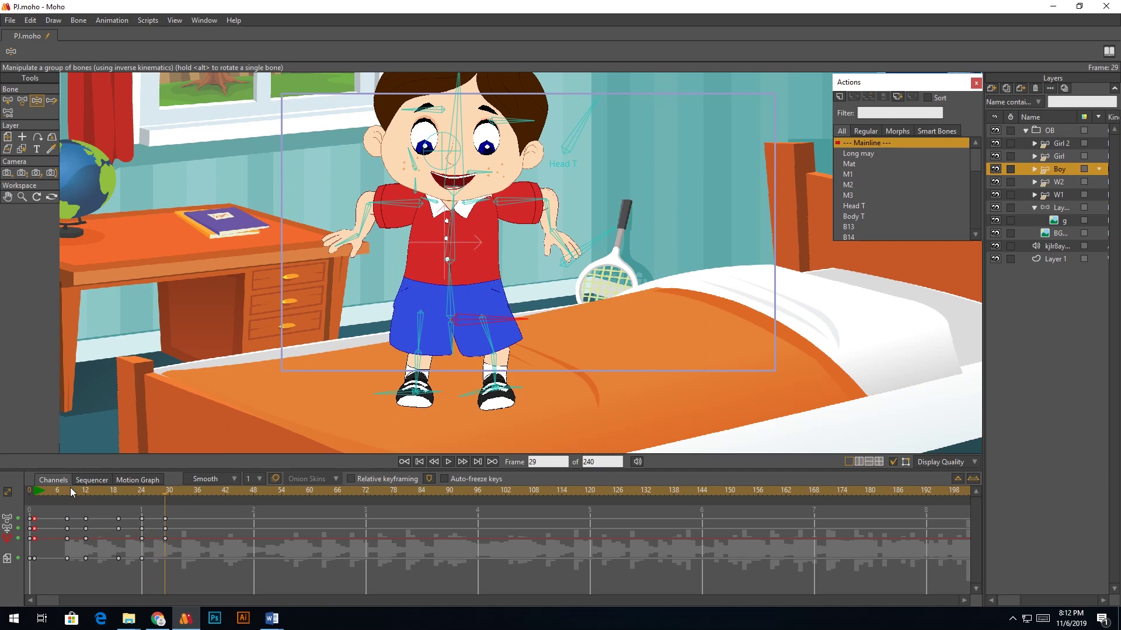
Step: Raise both of the boy's forearms and hands beside his head on the landing pose at frame 24
{"action": "left_click", "coordinate": [132, 495]}
{"action": "left_click", "coordinate": [141, 503]}
{"action": "scroll", "coordinate": [357, 260], "scroll_direction": "up", "scroll_amount": 4}
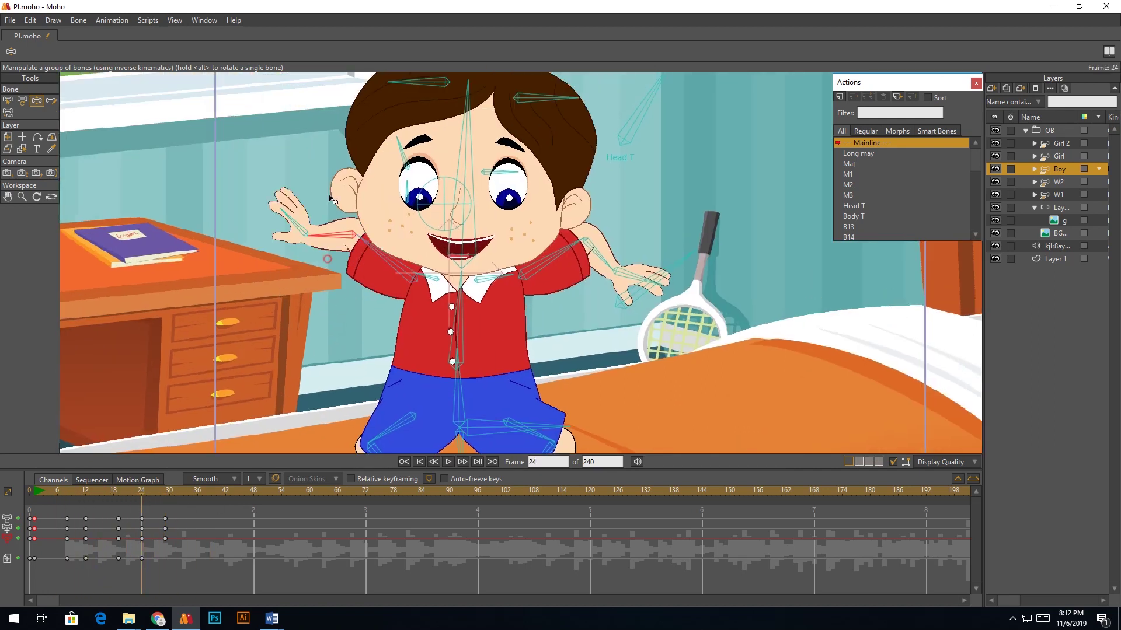
{"action": "left_click", "coordinate": [329, 209]}
{"action": "left_click", "coordinate": [618, 202]}
{"action": "scroll", "coordinate": [572, 225], "scroll_direction": "down", "scroll_amount": 5}
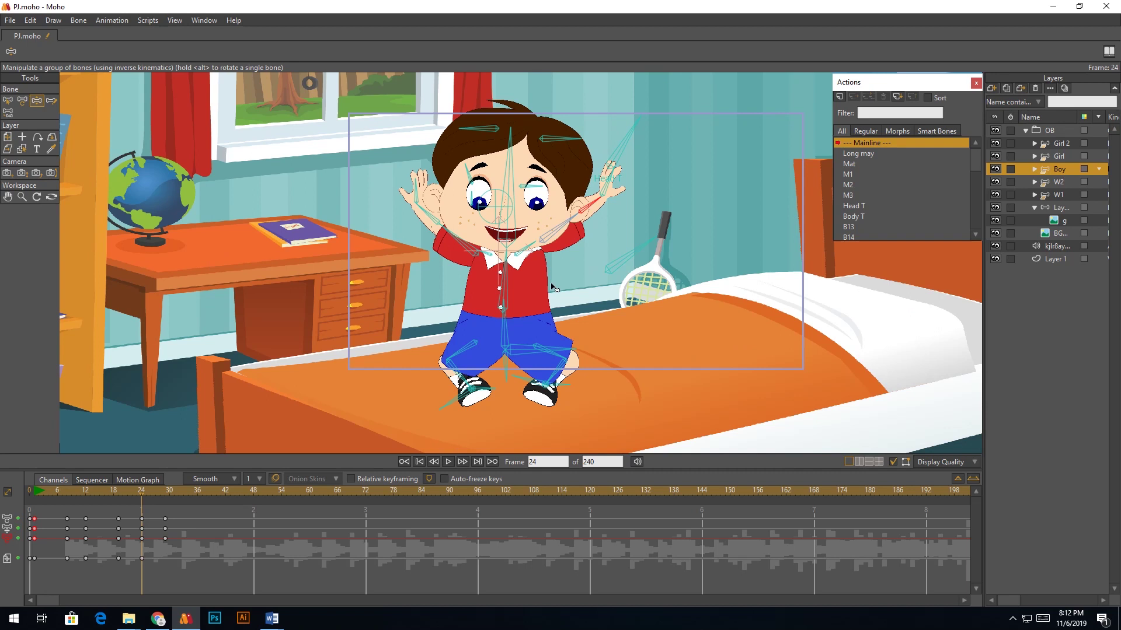
Step: Refine the boy's body and foot bones on frame 24 and replay the jump through frame 30
{"action": "scroll", "coordinate": [584, 382], "scroll_direction": "up", "scroll_amount": 3}
{"action": "left_click_drag", "start_coordinate": [583, 386], "coordinate": [546, 258]}
{"action": "scroll", "coordinate": [485, 217], "scroll_direction": "down", "scroll_amount": 2}
{"action": "left_click_drag", "start_coordinate": [484, 222], "coordinate": [491, 264]}
{"action": "left_click_drag", "start_coordinate": [165, 493], "coordinate": [142, 502]}
{"action": "scroll", "coordinate": [449, 278], "scroll_direction": "up", "scroll_amount": 6}
{"action": "left_click_drag", "start_coordinate": [261, 368], "coordinate": [161, 293]}
{"action": "key", "text": "space"}
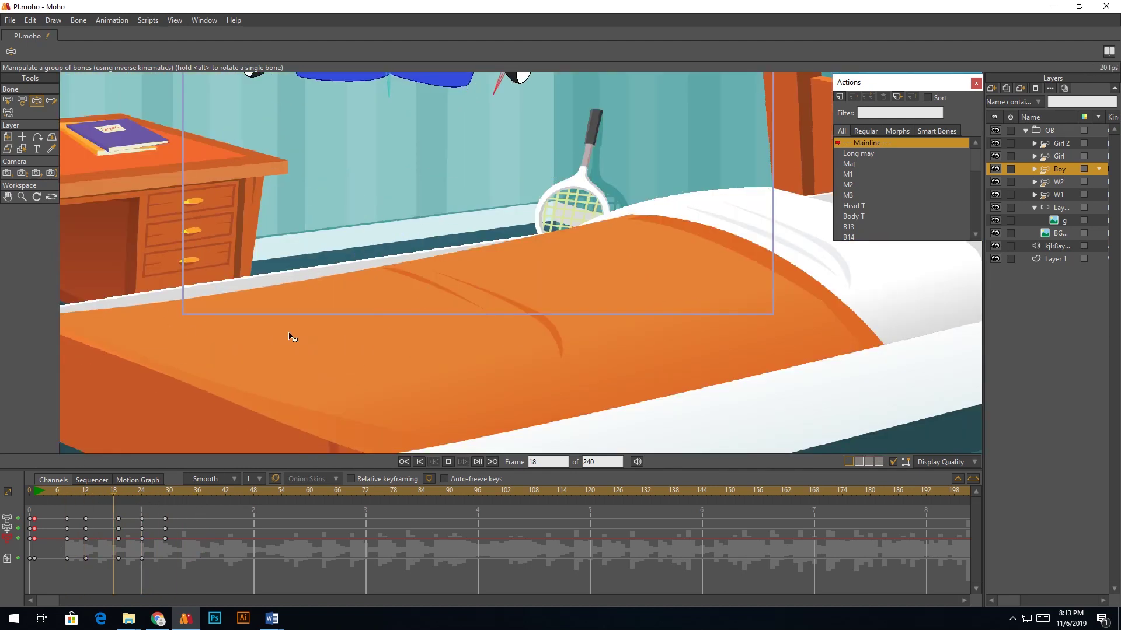
{"action": "left_click", "coordinate": [53, 498]}
{"action": "scroll", "coordinate": [228, 411], "scroll_direction": "down", "scroll_amount": 2}
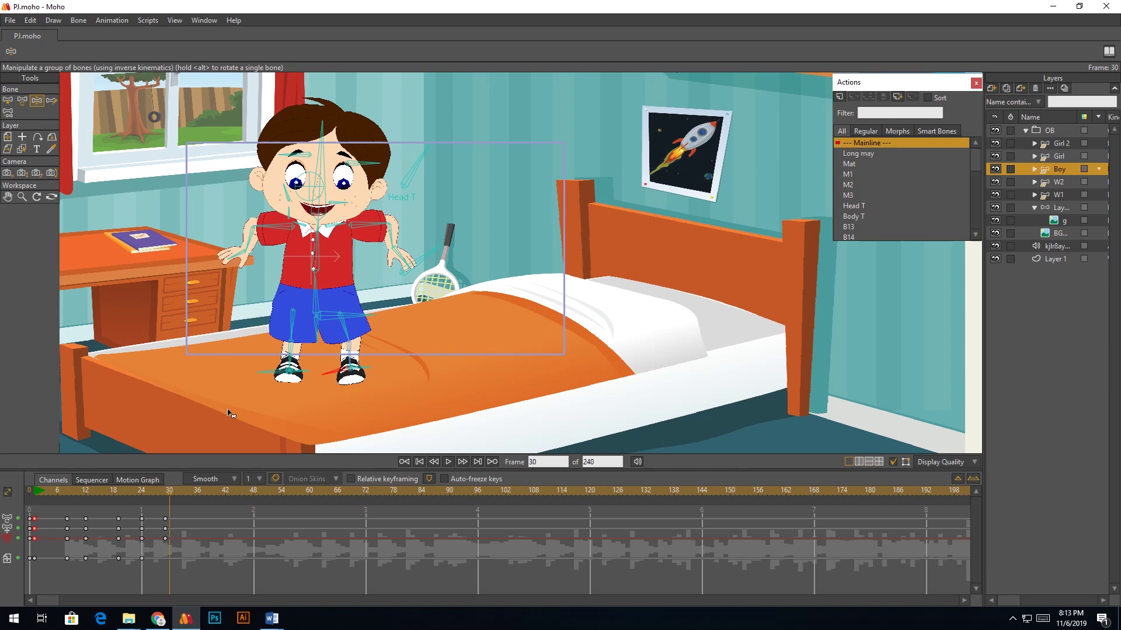
{"action": "left_click", "coordinate": [39, 491]}
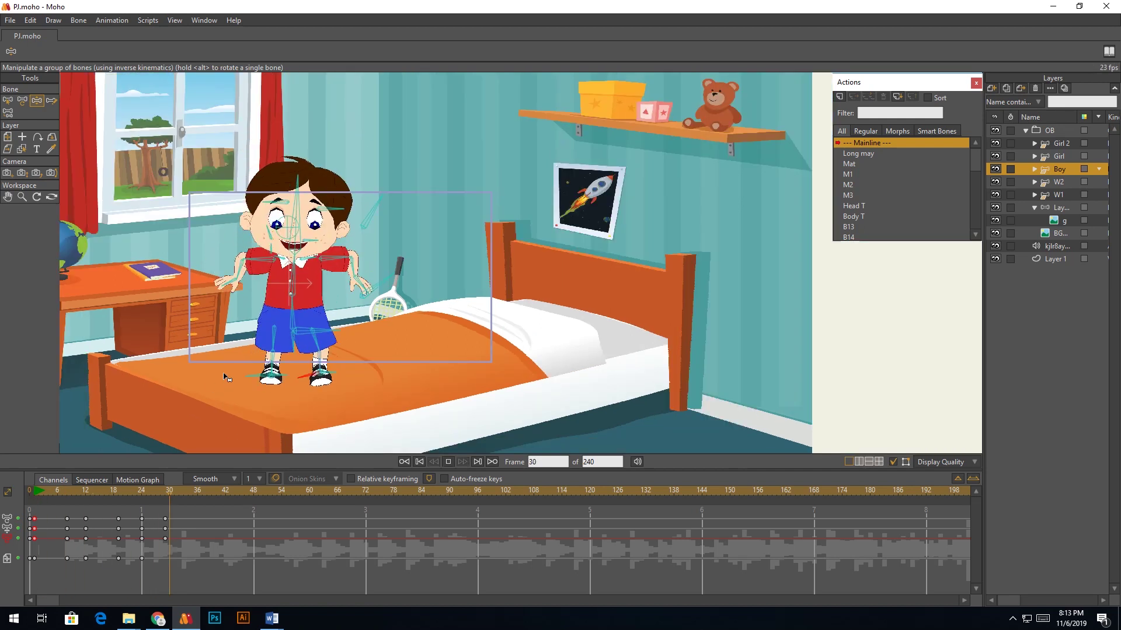
Step: Copy the boy's standing pose keyframes from frame 29 and paste them on frame 36
{"action": "left_click_drag", "start_coordinate": [34, 496], "coordinate": [187, 514]}
{"action": "left_click_drag", "start_coordinate": [163, 552], "coordinate": [197, 494]}
{"action": "key", "text": "ctrl+v"}
Step: Set the boy's keyframes on frame 36 to Cycle interpolation, looping back to absolute frame 2
{"action": "left_click", "coordinate": [38, 494]}
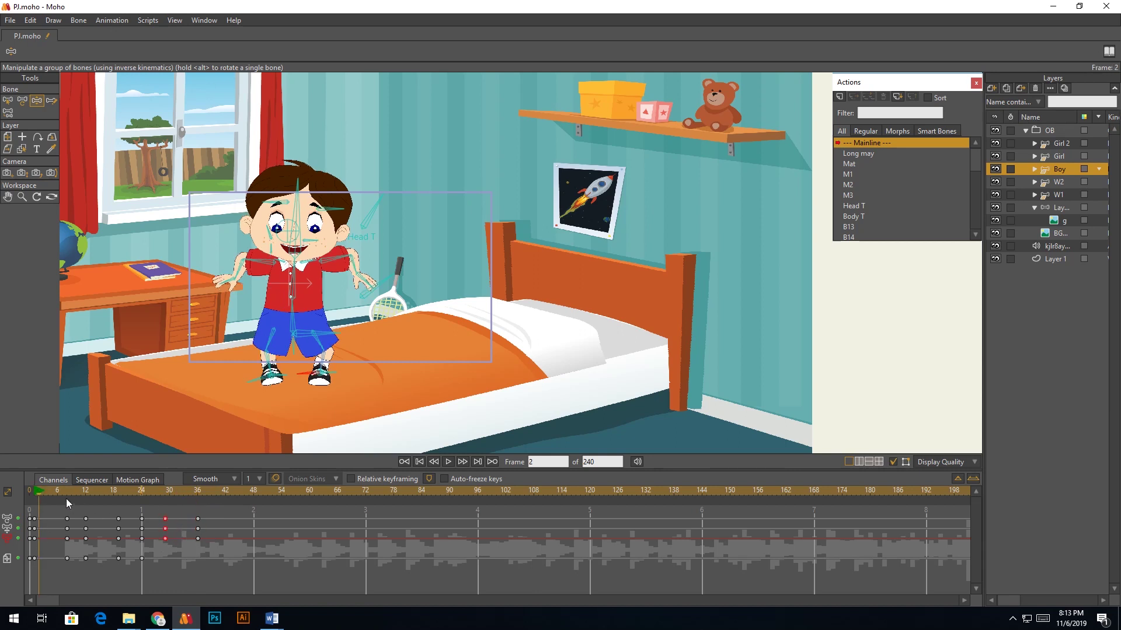
{"action": "left_click", "coordinate": [34, 491]}
{"action": "left_click_drag", "start_coordinate": [92, 492], "coordinate": [198, 512]}
{"action": "right_click", "coordinate": [198, 514]}
{"action": "left_click", "coordinate": [250, 521]}
{"action": "type", "text": "2"}
{"action": "key", "text": "Return"}
Step: Play the looping jump and shorten the cycle by moving its end keyframes to frame 34
{"action": "key", "text": "space"}
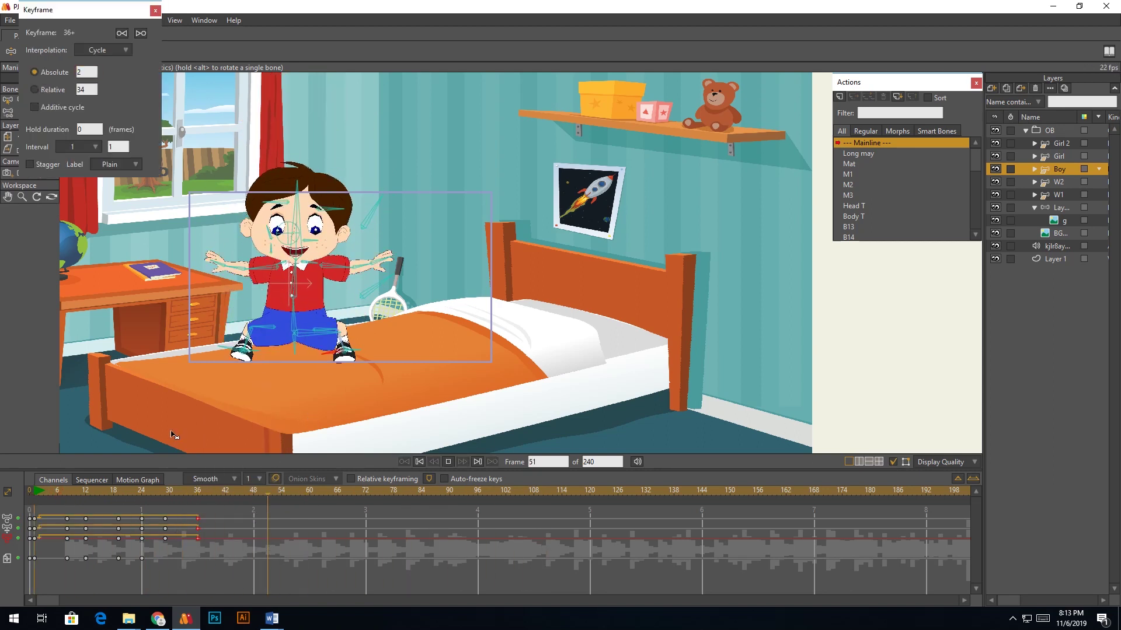
{"action": "key", "text": "space"}
{"action": "left_click_drag", "start_coordinate": [198, 538], "coordinate": [188, 533]}
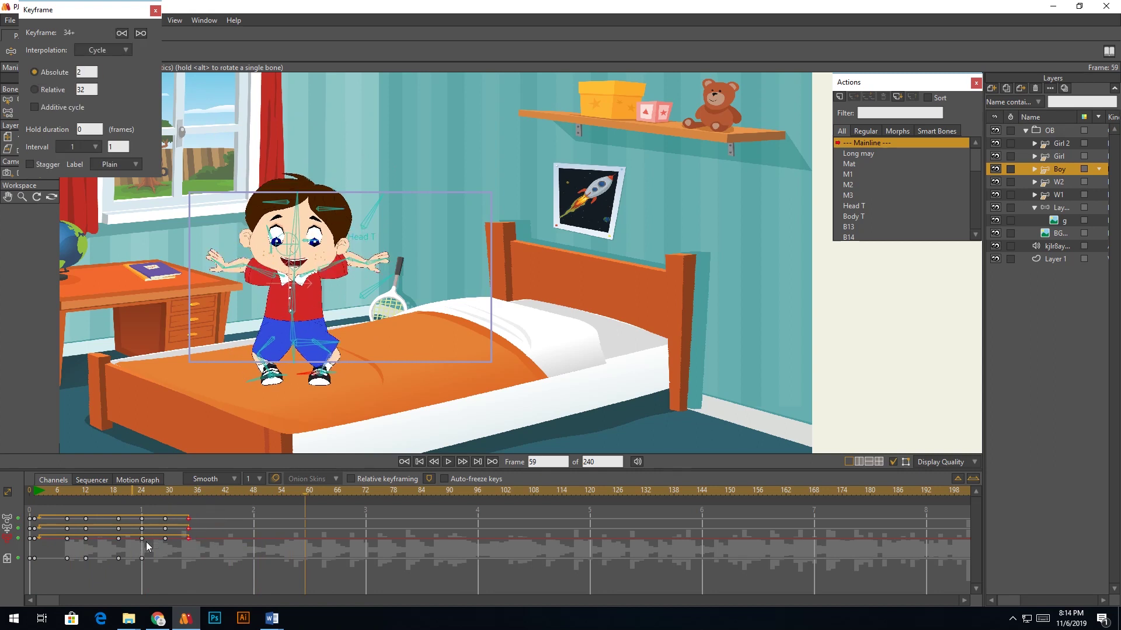
Step: Copy the remaining channel's frame 24 key to frame 34, set it to Cycle to frame 2, and play the loop
{"action": "left_click", "coordinate": [142, 558]}
{"action": "left_click", "coordinate": [189, 491]}
{"action": "right_click", "coordinate": [186, 557]}
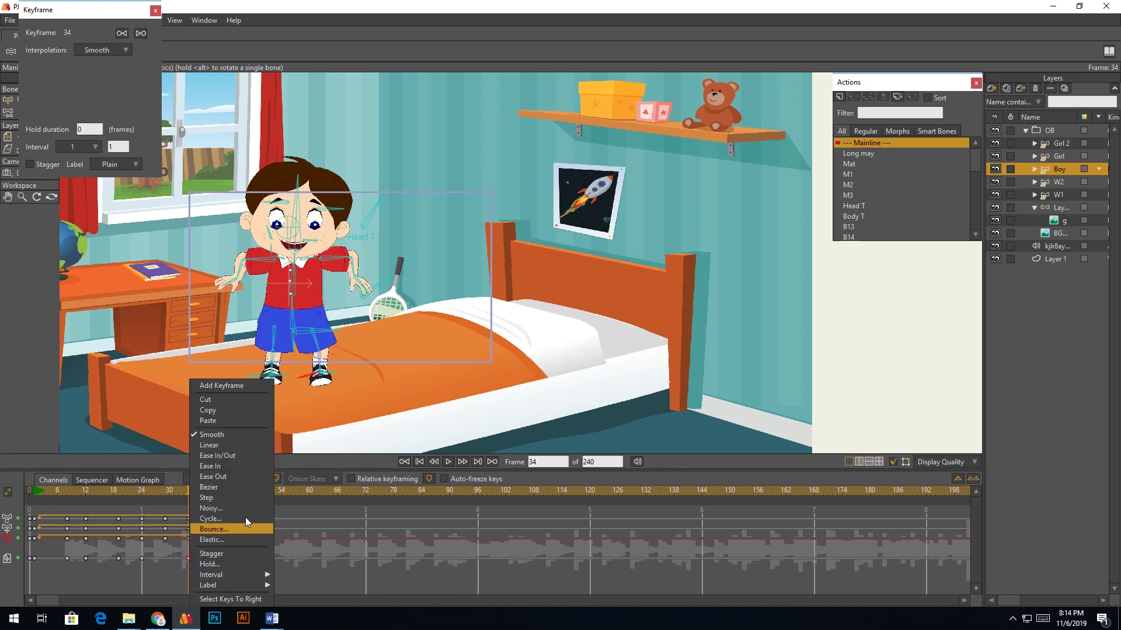
{"action": "left_click", "coordinate": [245, 519]}
{"action": "key", "text": "space"}
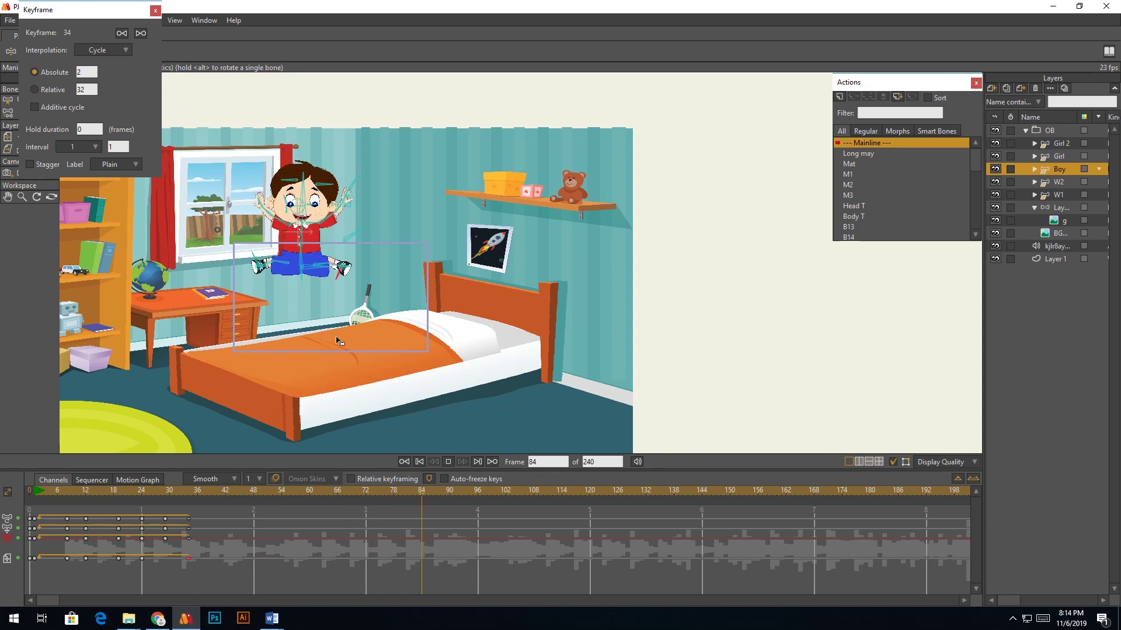
{"action": "key", "text": "space"}
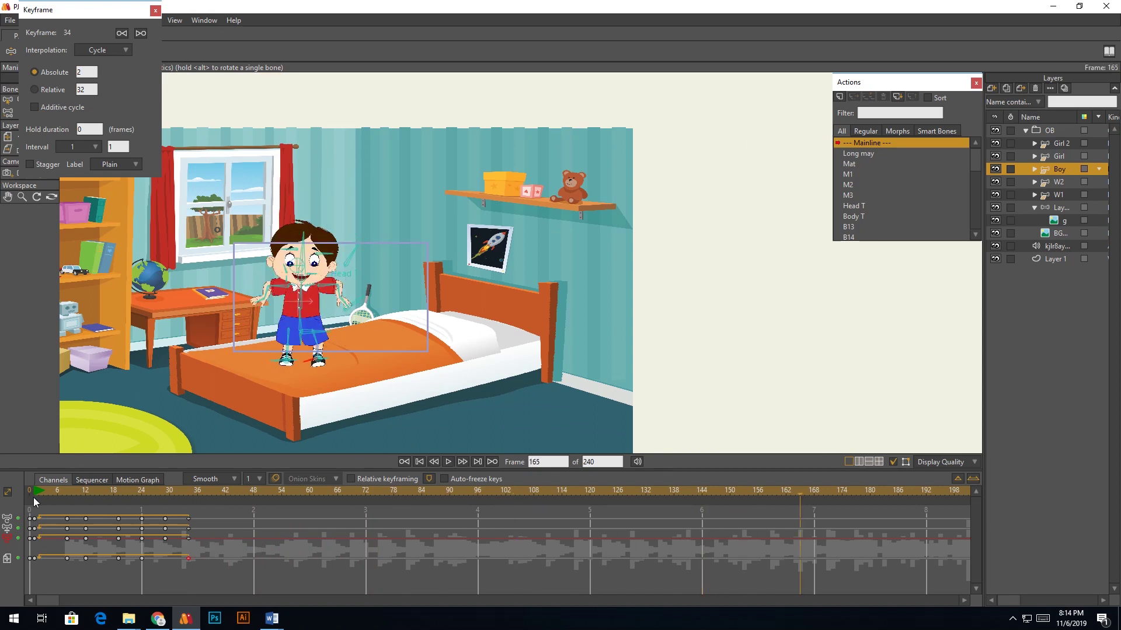
Step: Select the boy's circular face control bone and move it downward on frame 8 so he looks down
{"action": "left_click", "coordinate": [34, 493]}
{"action": "scroll", "coordinate": [274, 265], "scroll_direction": "up", "scroll_amount": 9}
{"action": "key", "text": "t"}
{"action": "left_click", "coordinate": [375, 280]}
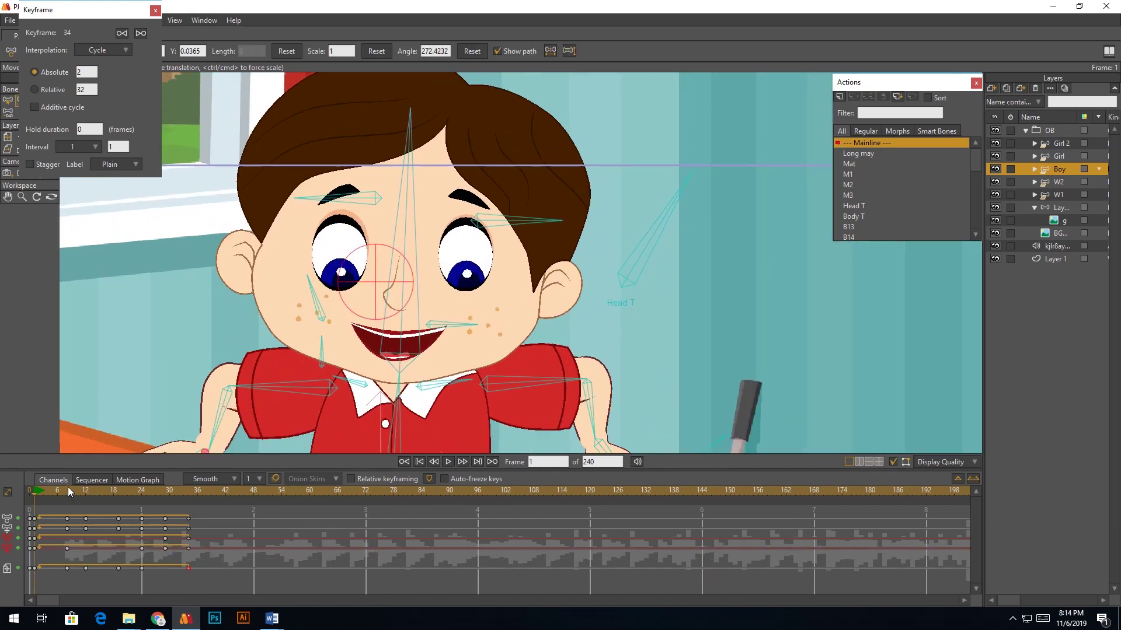
{"action": "left_click", "coordinate": [68, 490]}
{"action": "left_click_drag", "start_coordinate": [380, 269], "coordinate": [378, 284]}
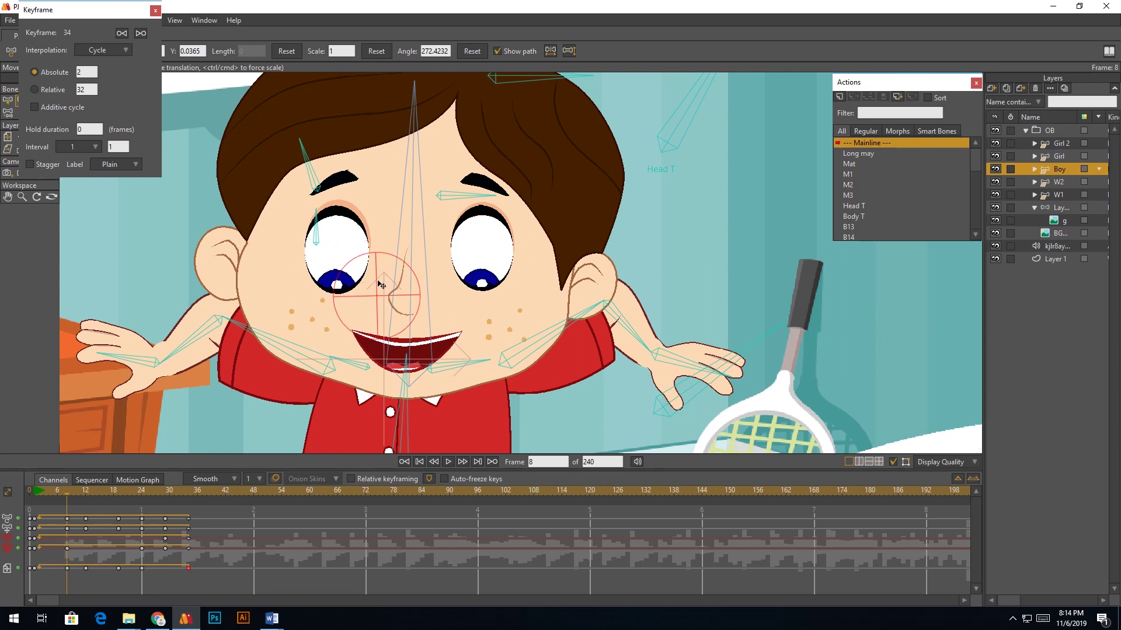
Step: Reposition the boy's circular face control bone on frames 12 and 19 to change his gaze during the jump
{"action": "left_click", "coordinate": [87, 492]}
{"action": "scroll", "coordinate": [363, 119], "scroll_direction": "down", "scroll_amount": 2}
{"action": "left_click_drag", "start_coordinate": [364, 120], "coordinate": [328, 376]}
{"action": "left_click", "coordinate": [118, 489]}
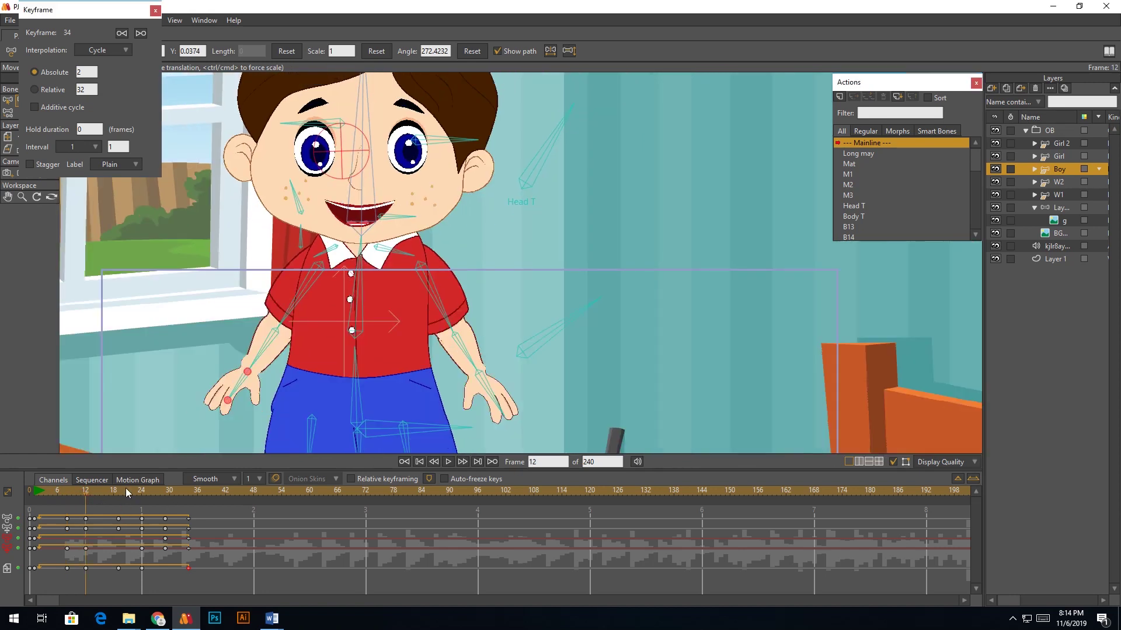
{"action": "scroll", "coordinate": [368, 103], "scroll_direction": "down", "scroll_amount": 1}
{"action": "left_click_drag", "start_coordinate": [369, 102], "coordinate": [332, 158]}
Step: Move the boy's circular face control bone upward on frame 24 and play the animation
{"action": "left_click", "coordinate": [143, 492]}
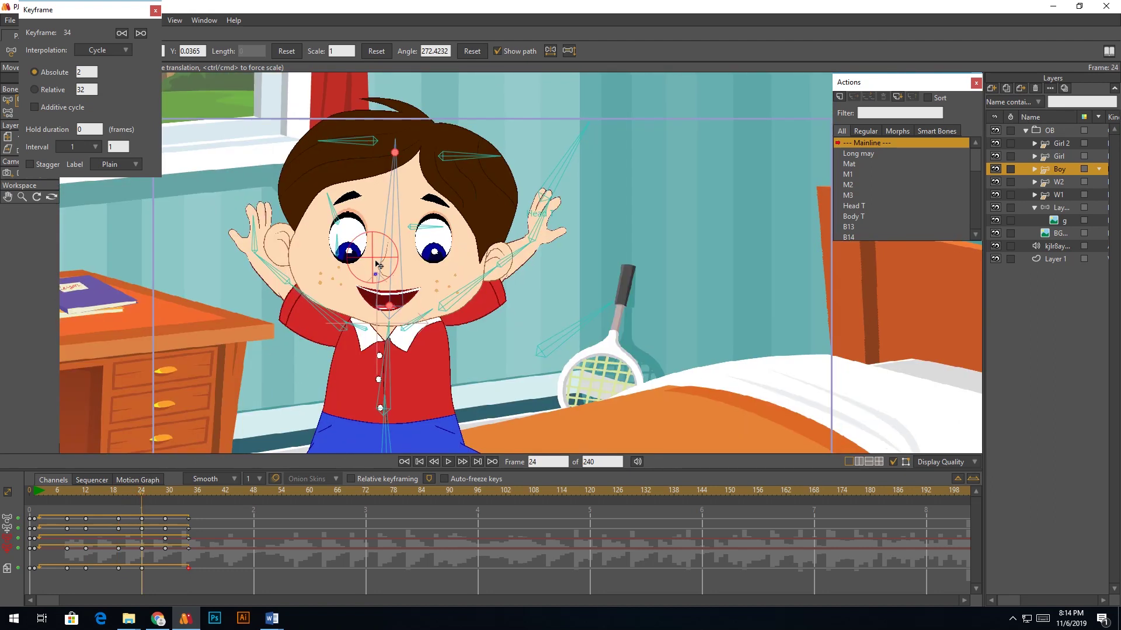
{"action": "scroll", "coordinate": [377, 264], "scroll_direction": "up", "scroll_amount": 1}
{"action": "left_click_drag", "start_coordinate": [374, 257], "coordinate": [368, 210]}
{"action": "key", "text": "space"}
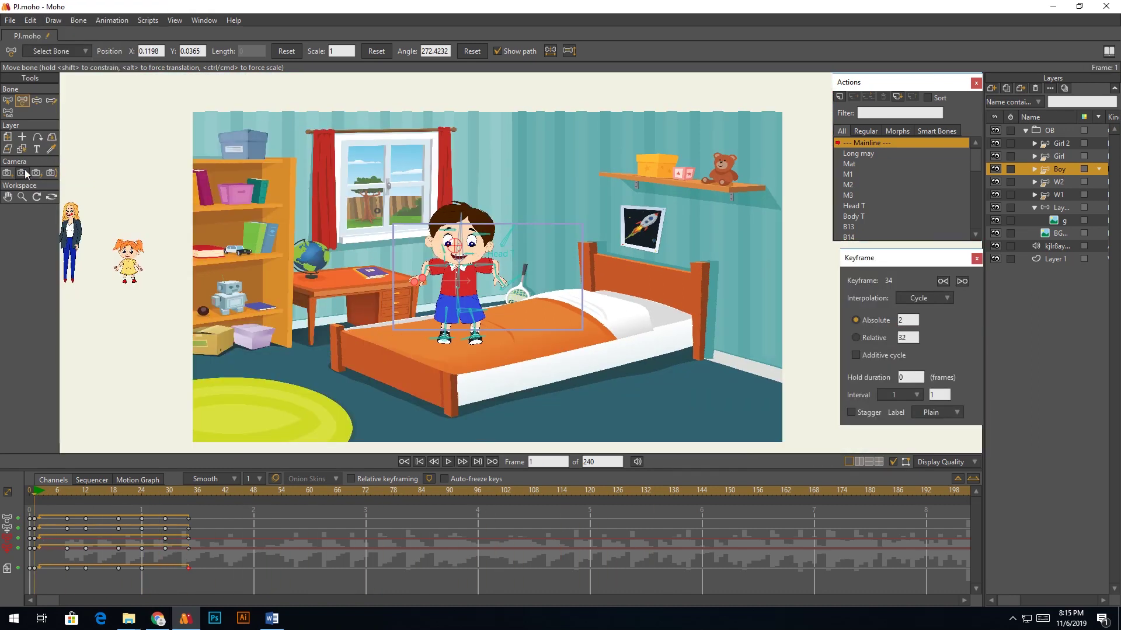
Step: Adjust the camera zoom on frame 0 to frame the boy and bed, checking the looping jump in playback
{"action": "left_click", "coordinate": [21, 172]}
{"action": "left_click_drag", "start_coordinate": [210, 134], "coordinate": [336, 352]}
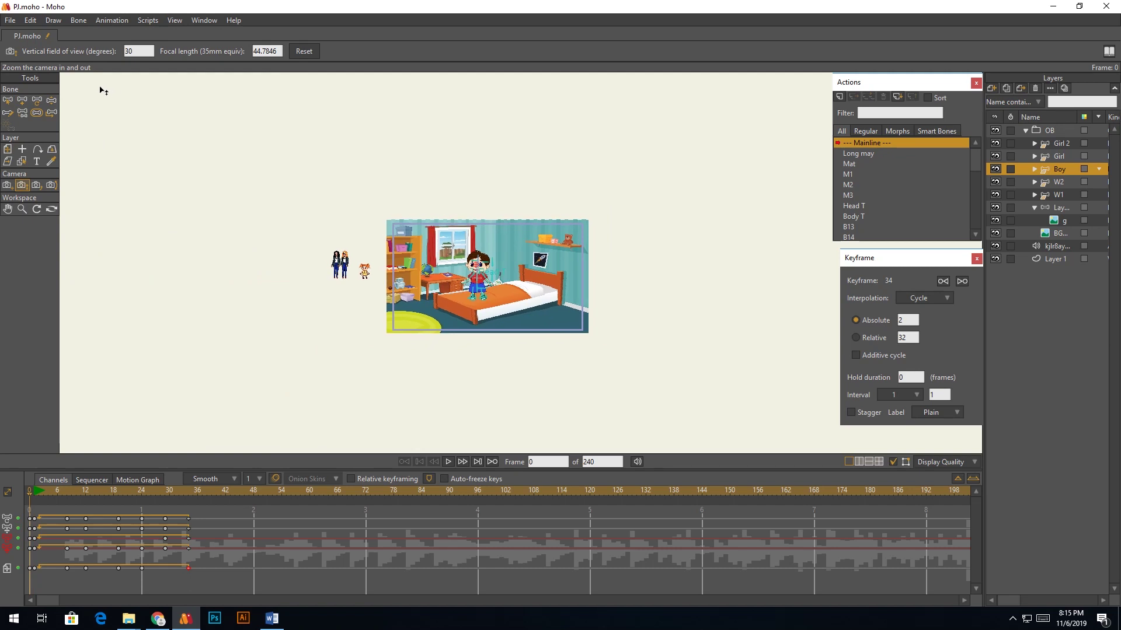
{"action": "key", "text": "space"}
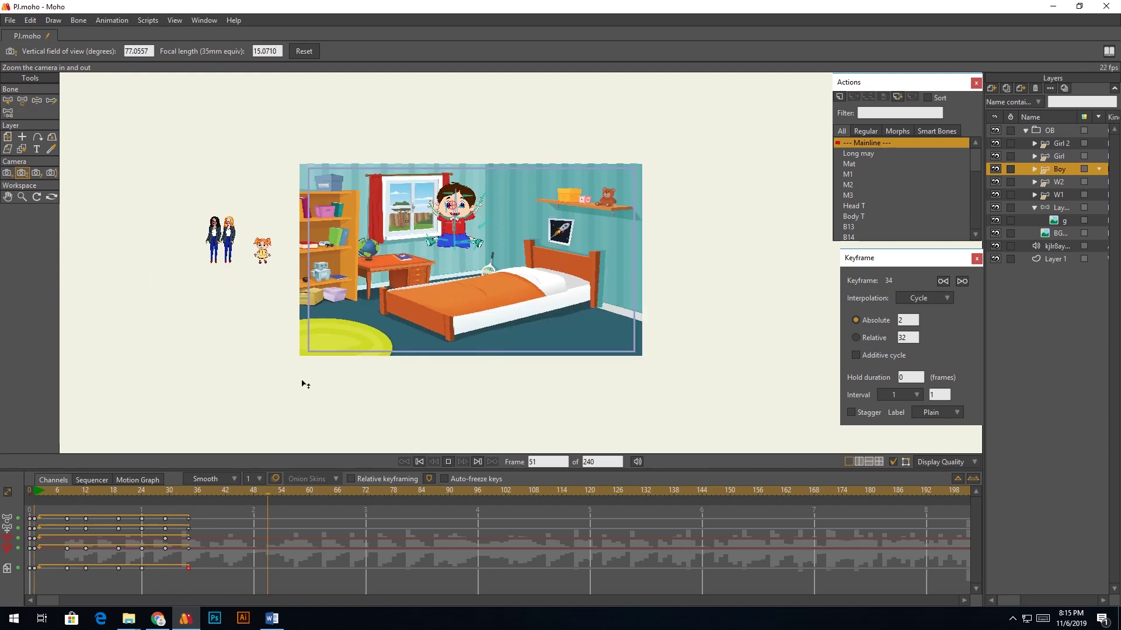
{"action": "left_click", "coordinate": [34, 492]}
{"action": "key", "text": "Left"}
{"action": "key", "text": "Right"}
{"action": "key", "text": "Left"}
{"action": "left_click_drag", "start_coordinate": [331, 199], "coordinate": [749, 234]}
Step: Track the camera on frame 0 to position X -0.1337, Y 0.0573
{"action": "left_click", "coordinate": [8, 185]}
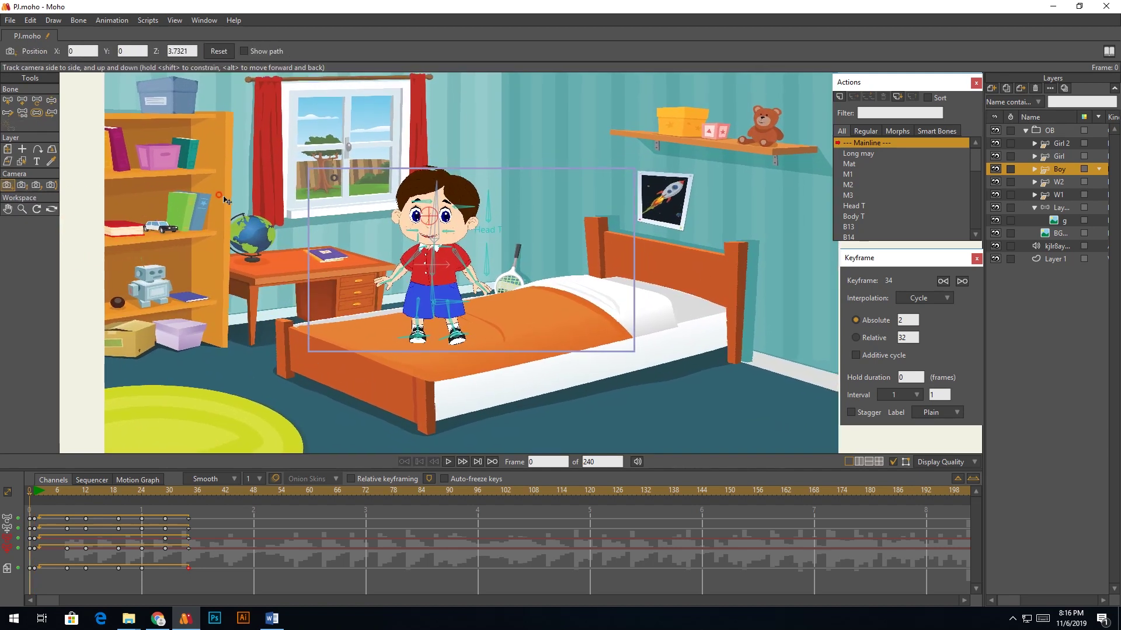
{"action": "left_click_drag", "start_coordinate": [227, 200], "coordinate": [171, 435]}
{"action": "scroll", "coordinate": [146, 437], "scroll_direction": "up", "scroll_amount": 2}
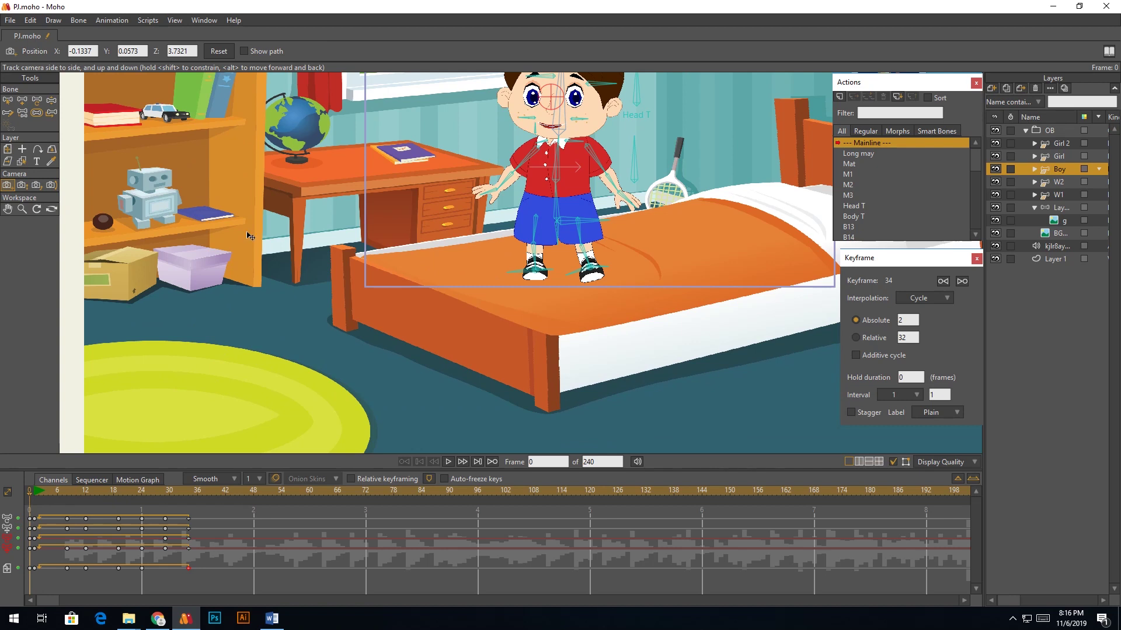
Step: Rename the bone layer that contains the bed's g image layer to Giuo
{"action": "left_click", "coordinate": [1058, 207]}
{"action": "double_click", "coordinate": [1067, 208]}
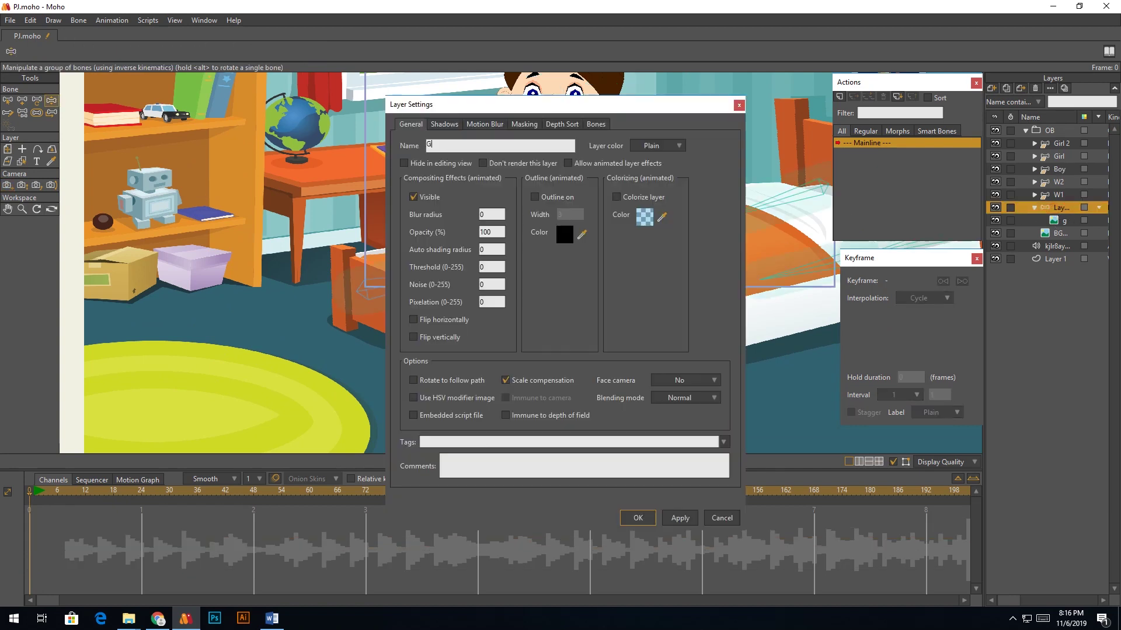
{"action": "type", "text": "Giuo"}
{"action": "key", "text": "Return"}
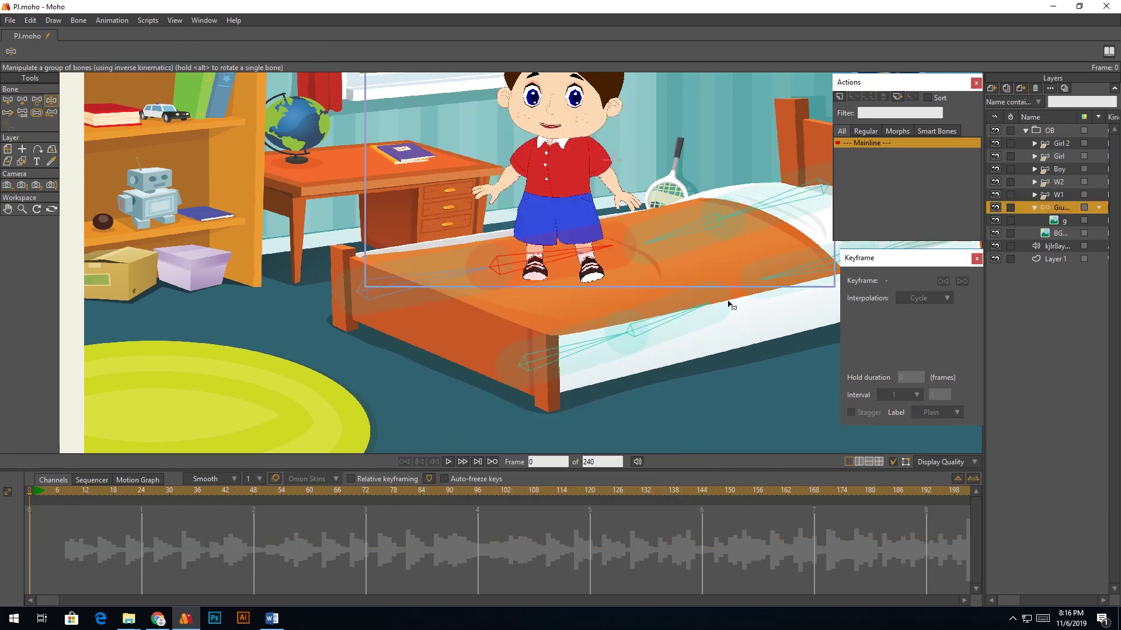
Step: Key the bed rig on frame 1 and pose the bone beneath the boy's feet on frame 8
{"action": "key", "text": "ctrl+Right"}
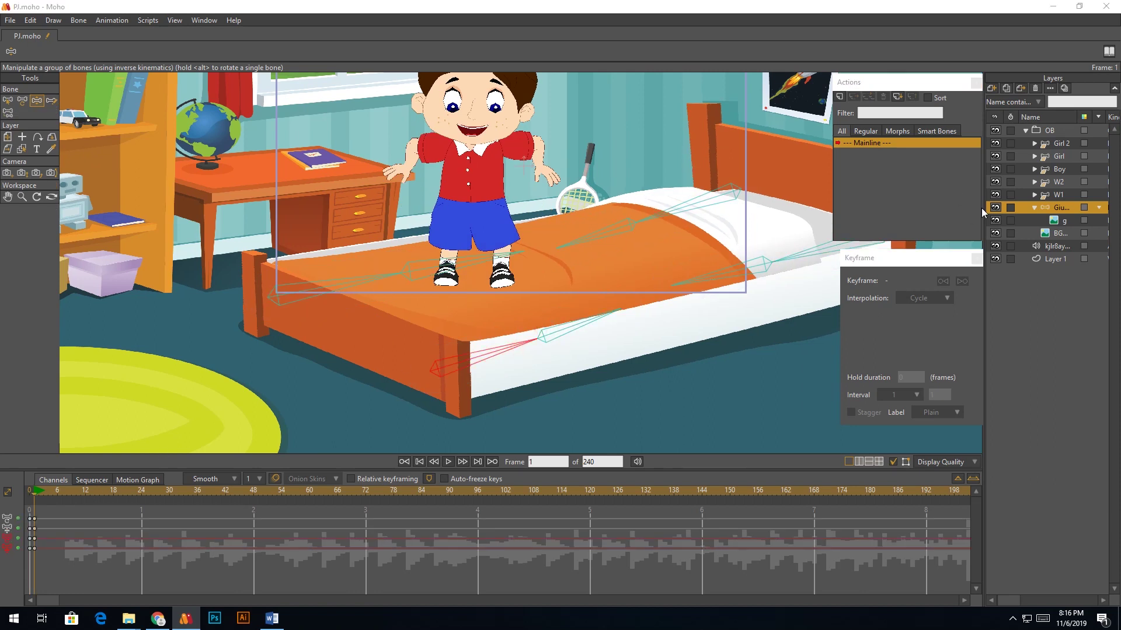
{"action": "left_click", "coordinate": [1059, 170]}
{"action": "left_click", "coordinate": [66, 495]}
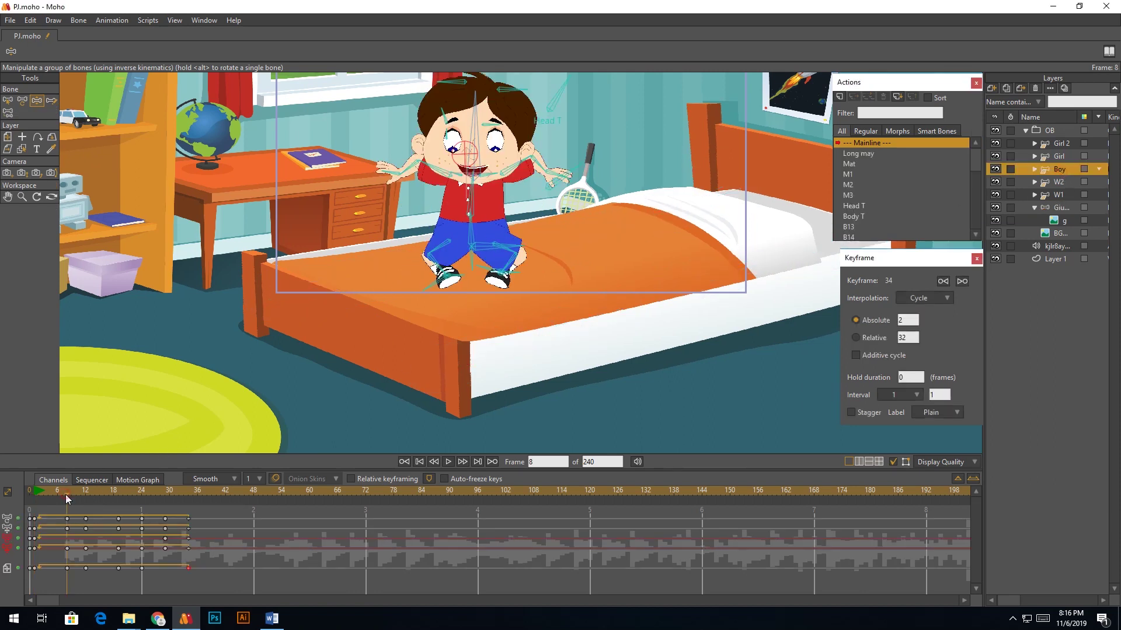
{"action": "left_click", "coordinate": [1060, 210]}
{"action": "scroll", "coordinate": [626, 247], "scroll_direction": "up", "scroll_amount": 4}
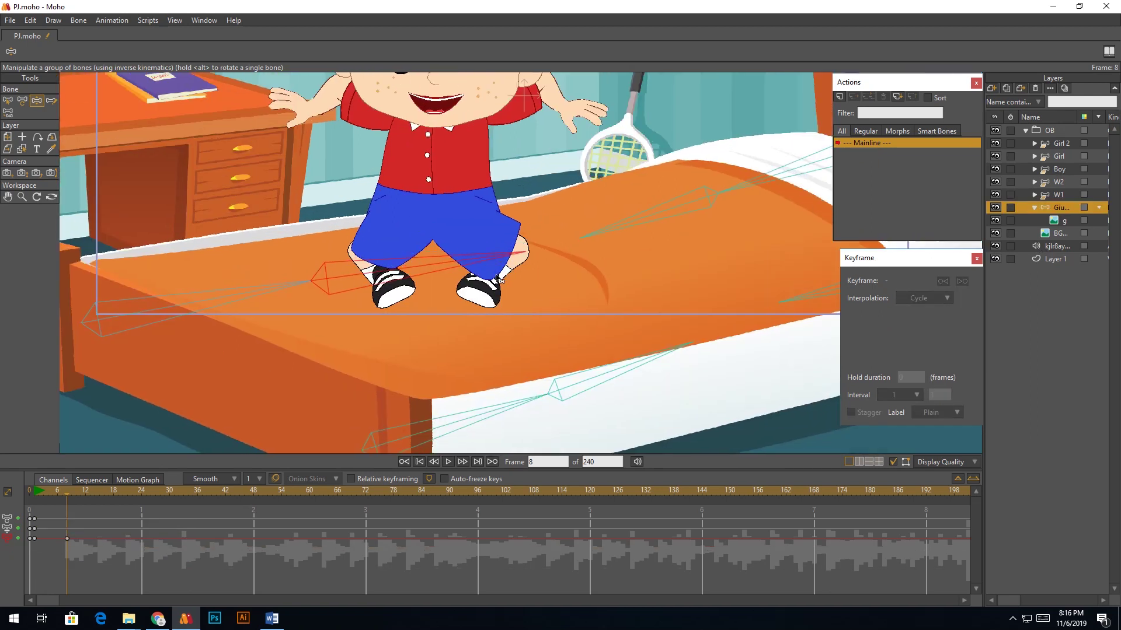
Step: Try a frame 8 pose for the blanket's middle bone and delete that bone's keyframe
{"action": "scroll", "coordinate": [639, 231], "scroll_direction": "down", "scroll_amount": 4}
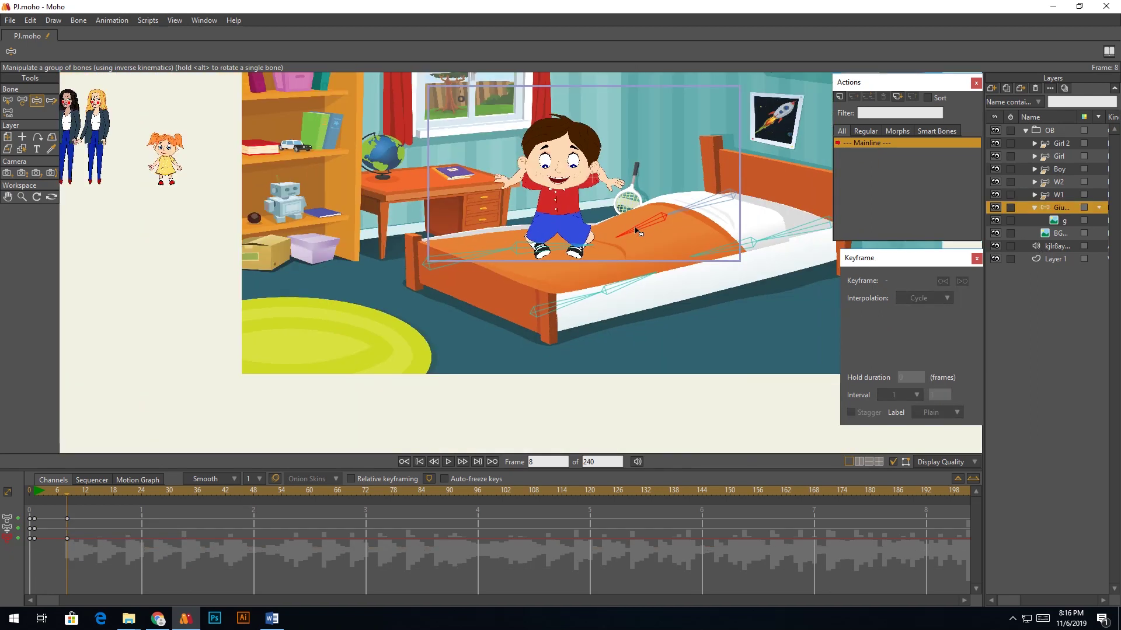
{"action": "scroll", "coordinate": [610, 227], "scroll_direction": "up", "scroll_amount": 4}
{"action": "left_click", "coordinate": [67, 538]}
{"action": "key", "text": "Delete"}
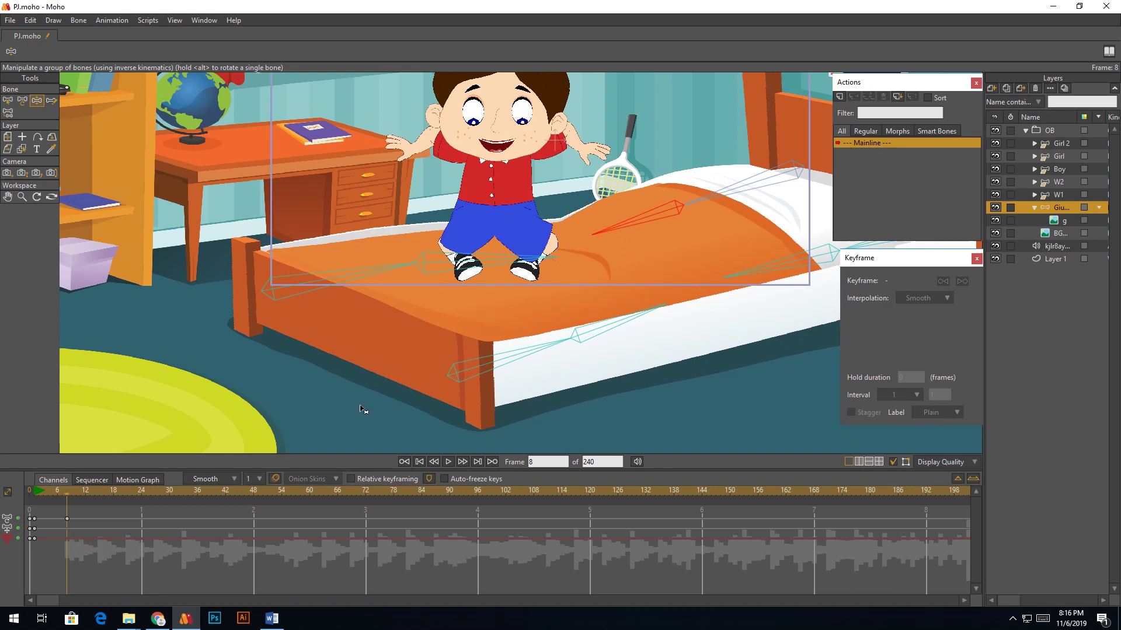
Step: Raise the bed bone beneath the boy's feet on frame 12, comparing its timing with the boy's keyframes
{"action": "scroll", "coordinate": [589, 276], "scroll_direction": "down", "scroll_amount": 1}
{"action": "left_click_drag", "start_coordinate": [38, 492], "coordinate": [88, 495]}
{"action": "left_click_drag", "start_coordinate": [509, 248], "coordinate": [398, 321]}
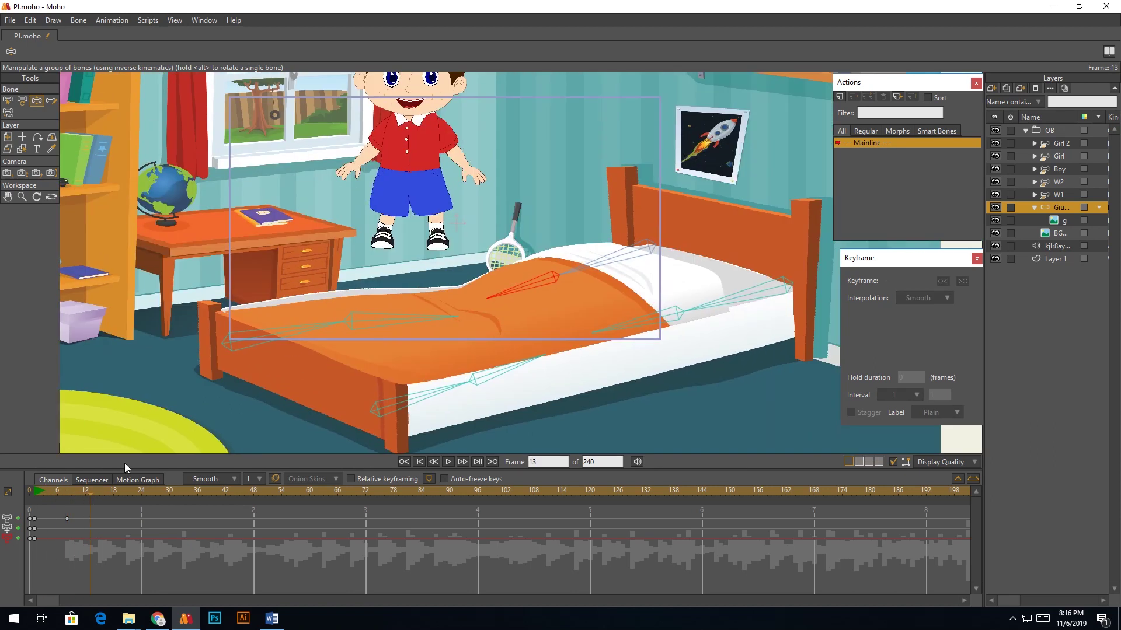
{"action": "left_click", "coordinate": [67, 492]}
{"action": "left_click", "coordinate": [425, 317]}
{"action": "left_click", "coordinate": [1059, 170]}
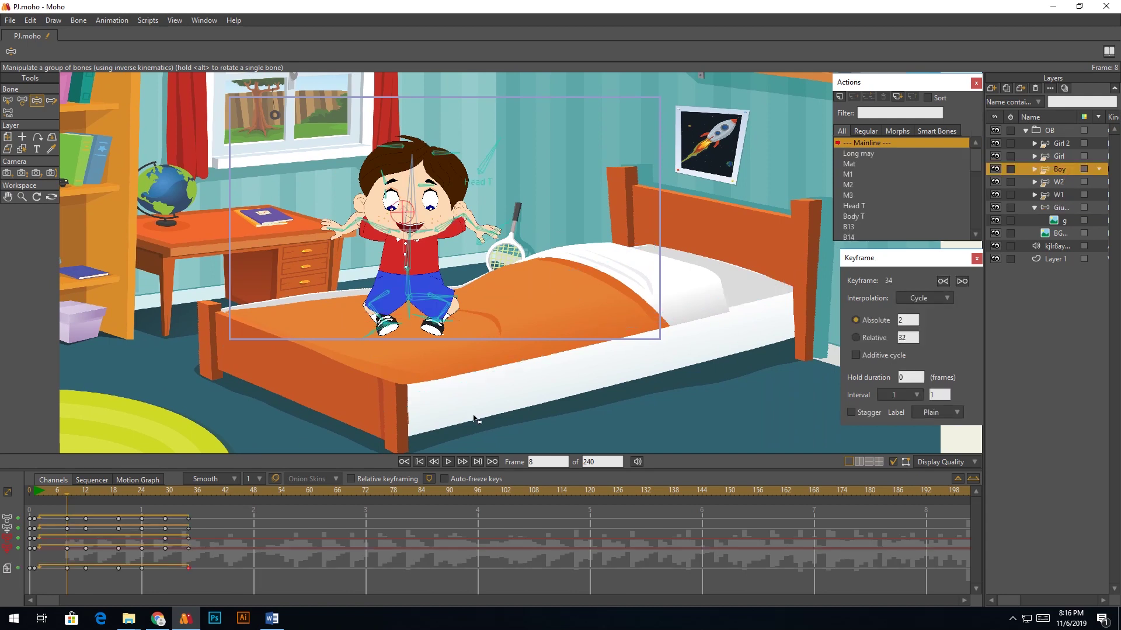
{"action": "left_click", "coordinate": [1060, 208]}
{"action": "left_click", "coordinate": [86, 494]}
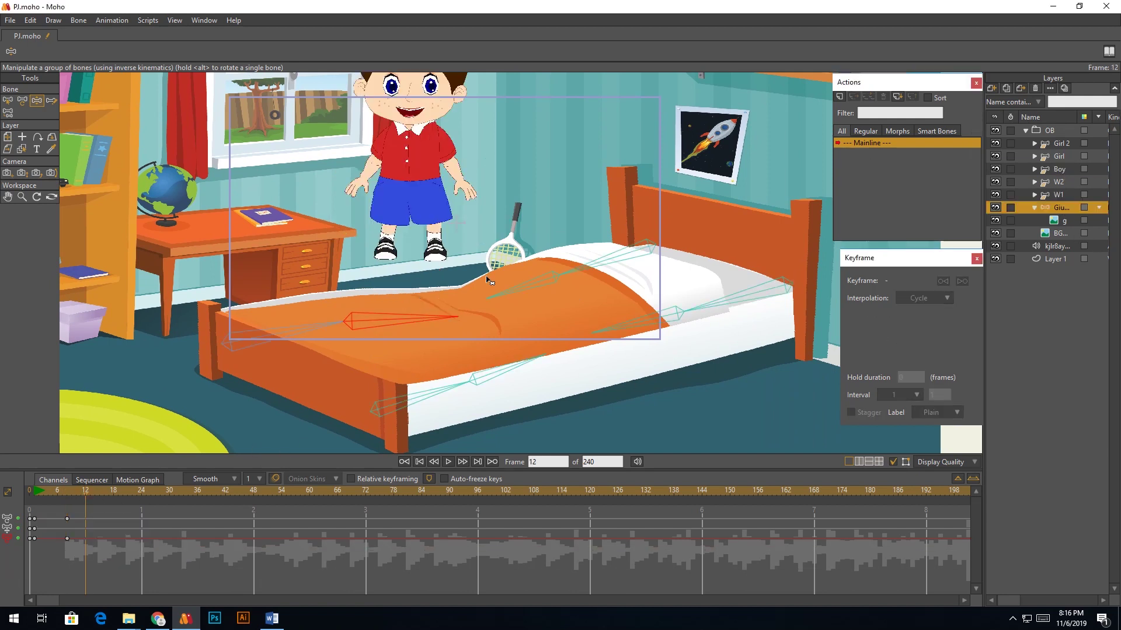
{"action": "scroll", "coordinate": [483, 277], "scroll_direction": "up", "scroll_amount": 2}
{"action": "left_click_drag", "start_coordinate": [424, 329], "coordinate": [442, 305]}
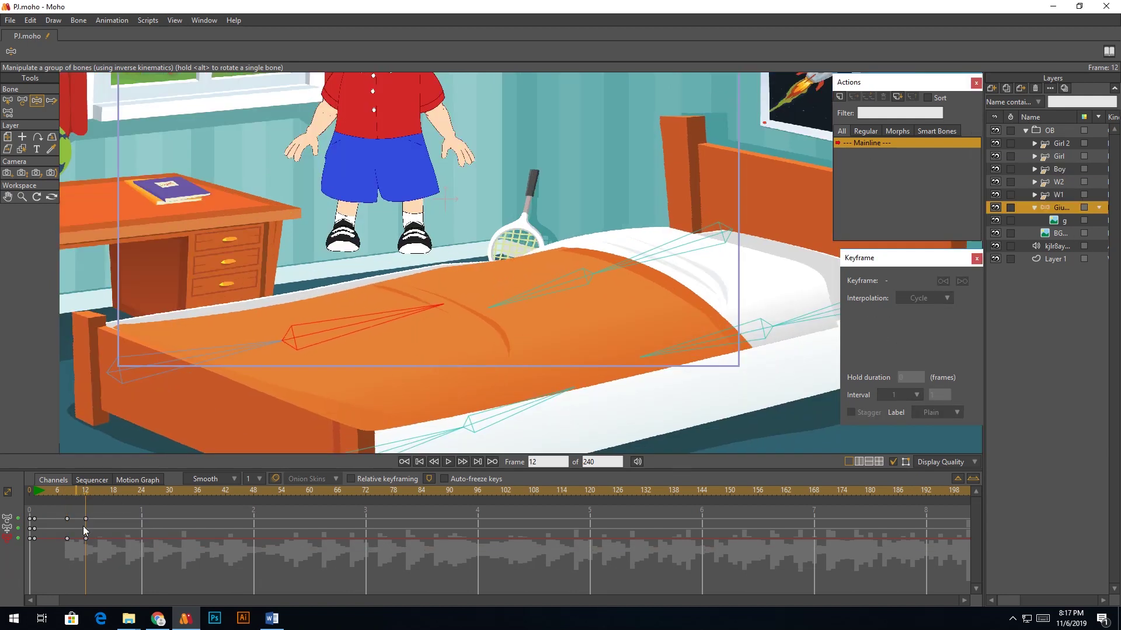
Step: Copy the bed bone's frame 1 keyframe to frame 16 and play the animation
{"action": "left_click", "coordinate": [109, 493]}
{"action": "left_click", "coordinate": [106, 493]}
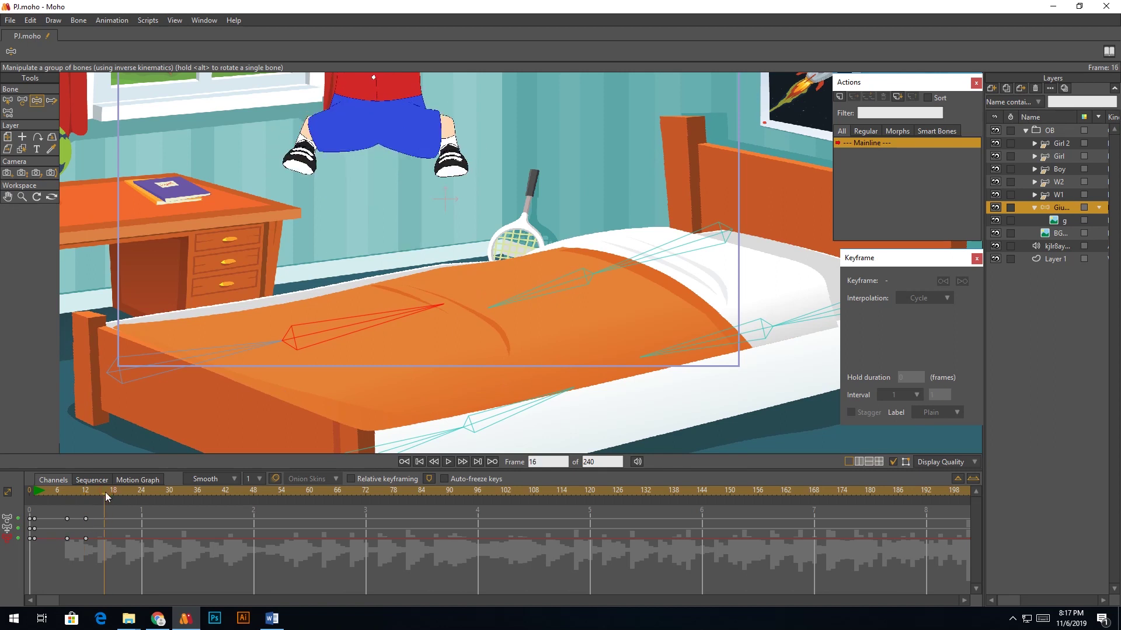
{"action": "left_click", "coordinate": [35, 539]}
{"action": "key", "text": "ctrl+c"}
{"action": "key", "text": "ctrl+v"}
{"action": "key", "text": "space"}
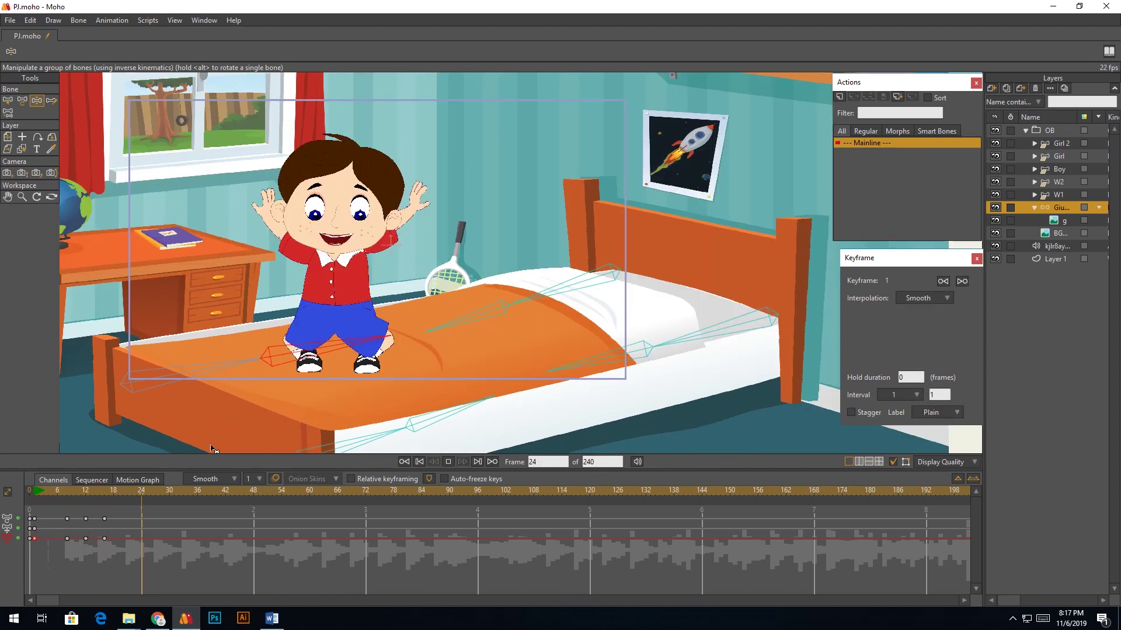
{"action": "key", "text": "space"}
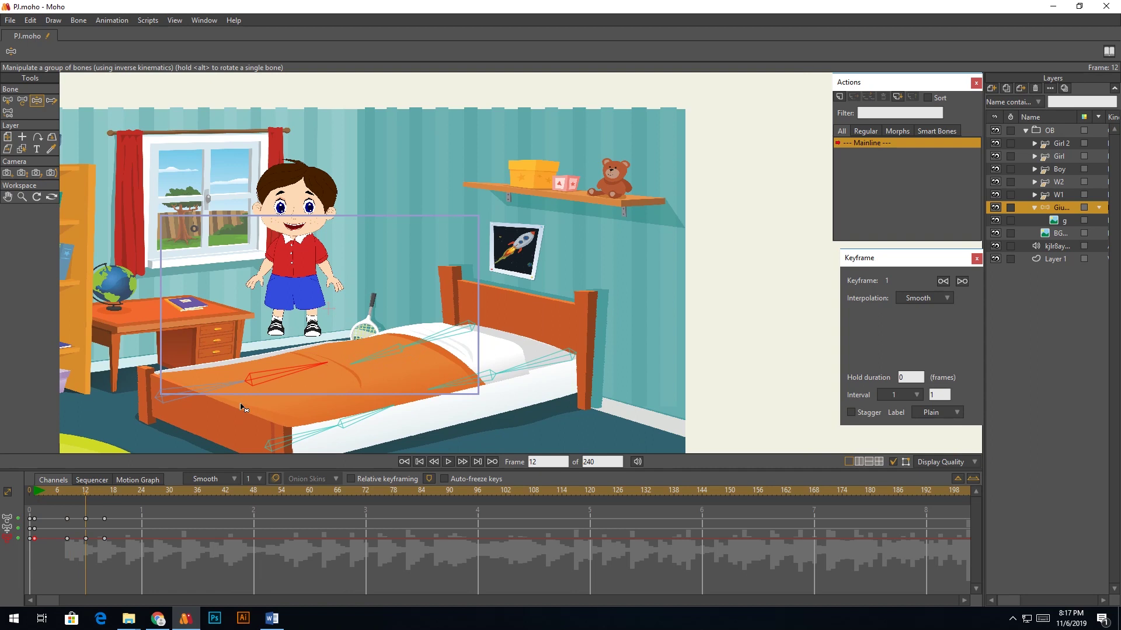
Step: Copy the bed bone's frame 16 keyframe to frame 24, matching the boy's landing
{"action": "left_click", "coordinate": [151, 495]}
{"action": "left_click", "coordinate": [1058, 169]}
{"action": "mouse_move", "coordinate": [149, 495]}
{"action": "left_mouse_down"}
{"action": "mouse_move", "coordinate": [118, 502]}
{"action": "mouse_move", "coordinate": [142, 512]}
{"action": "mouse_move", "coordinate": [142, 499]}
{"action": "left_mouse_up"}
{"action": "left_click", "coordinate": [1066, 209]}
{"action": "left_click_drag", "start_coordinate": [83, 500], "coordinate": [142, 500]}
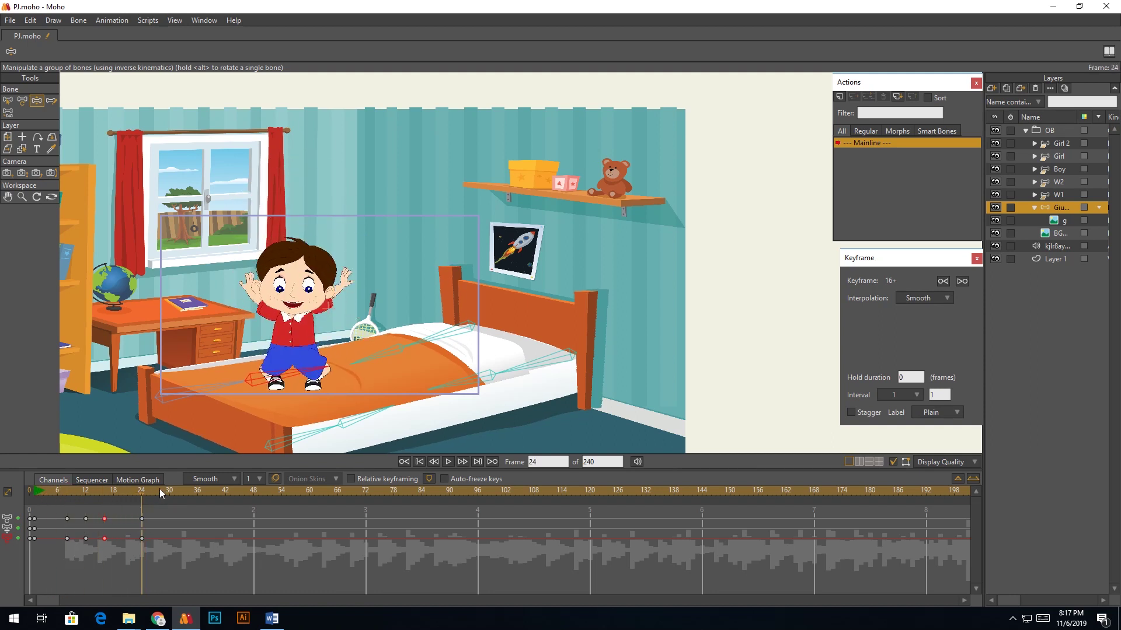
Step: Copy the bed bone's frame 8 keyframe to frame 27
{"action": "left_click", "coordinate": [68, 519]}
{"action": "key", "text": "ctrl+c"}
{"action": "left_click", "coordinate": [156, 494]}
{"action": "key", "text": "ctrl+v"}
Step: Copy the bed bone's frame 24 keyframe to frame 30 and play the animation
{"action": "left_click_drag", "start_coordinate": [133, 489], "coordinate": [169, 506]}
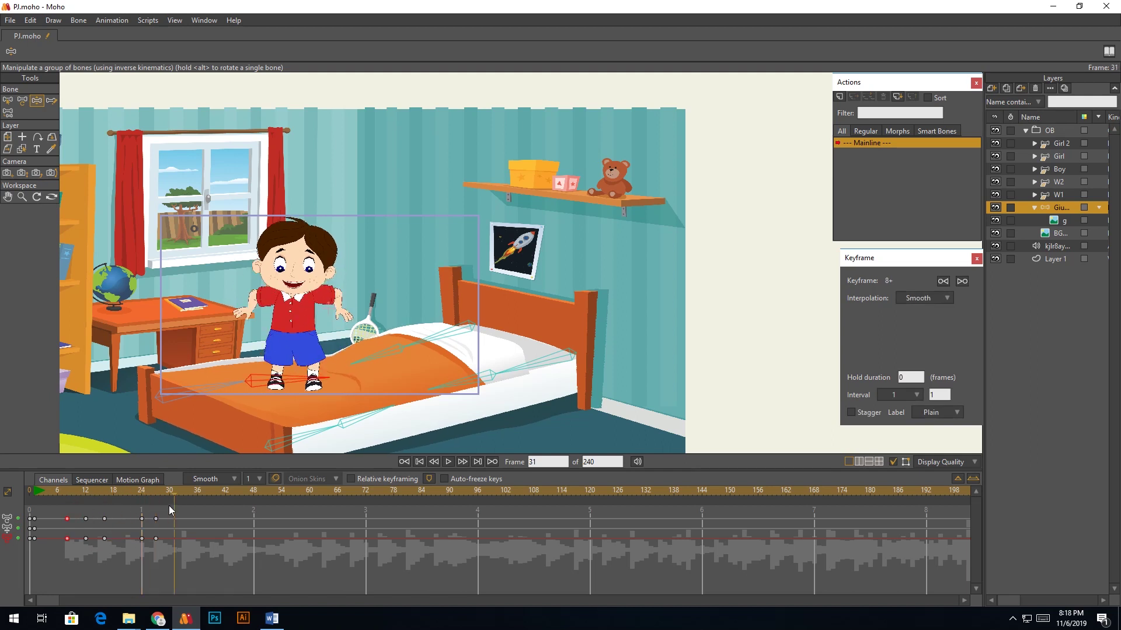
{"action": "left_click", "coordinate": [142, 519]}
{"action": "key", "text": "ctrl+c"}
{"action": "key", "text": "ctrl+v"}
{"action": "left_click", "coordinate": [58, 493]}
{"action": "key", "text": "space"}
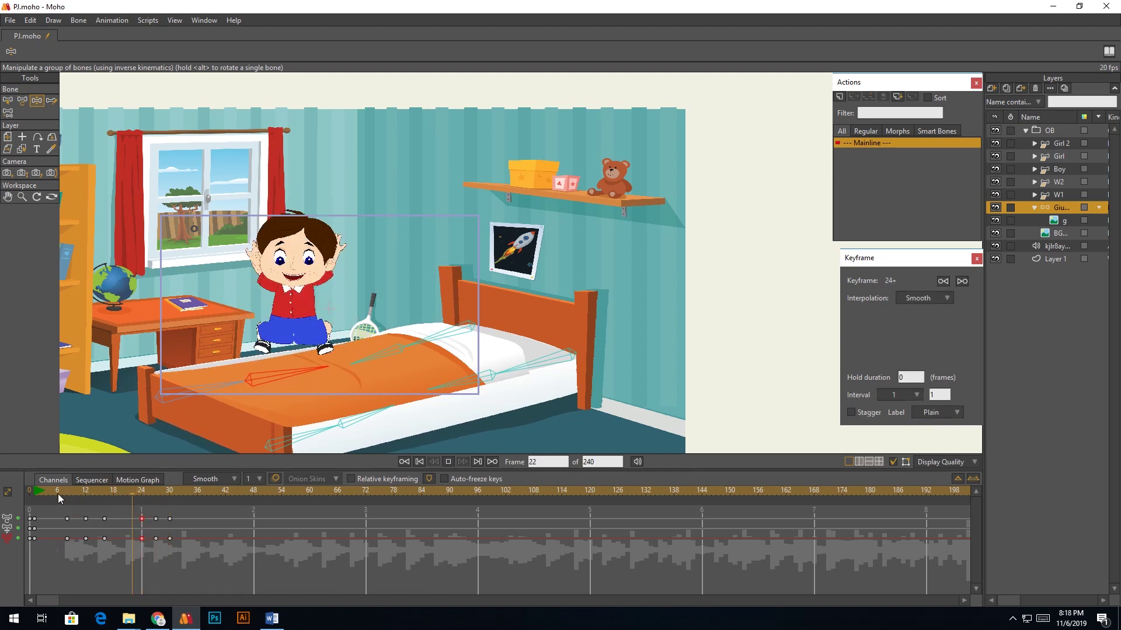
{"action": "key", "text": "space"}
Step: Set the bed rig's keyframes on frame 34 to Cycle back to frame 2 and play the loop
{"action": "left_click", "coordinate": [152, 491]}
{"action": "left_click_drag", "start_coordinate": [157, 492], "coordinate": [177, 500]}
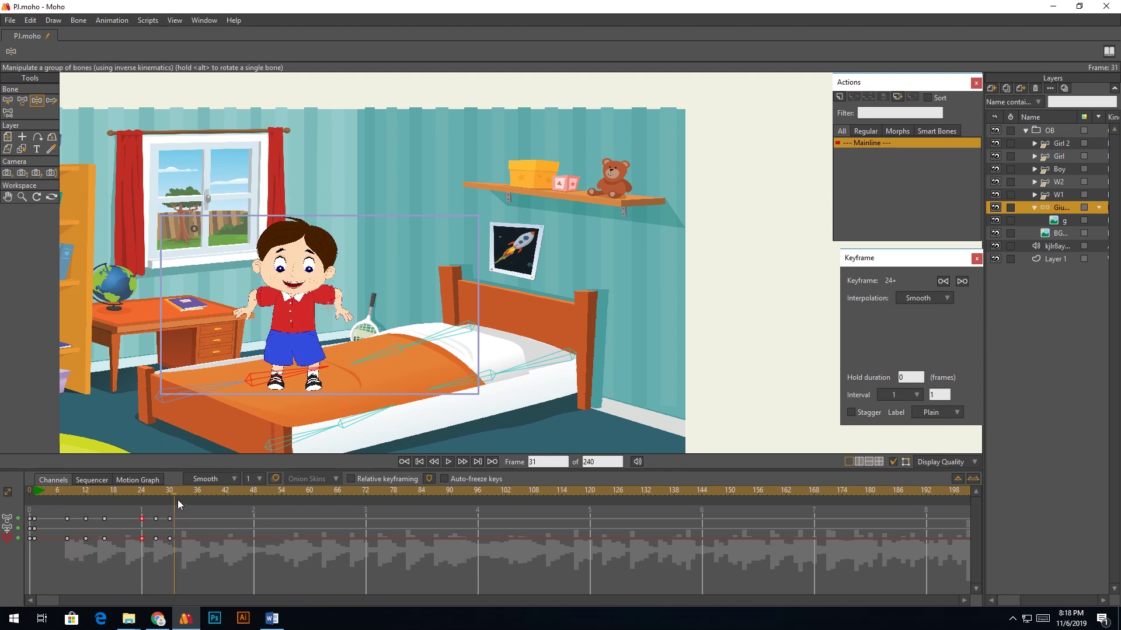
{"action": "left_click", "coordinate": [1067, 170]}
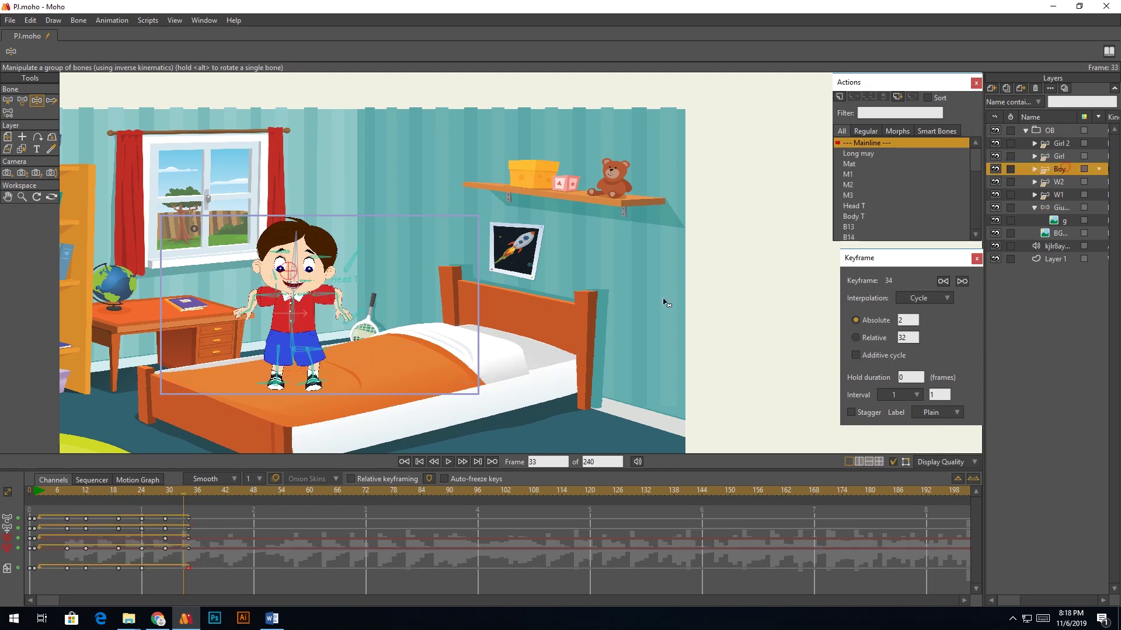
{"action": "left_click", "coordinate": [1057, 207]}
{"action": "left_click_drag", "start_coordinate": [193, 515], "coordinate": [185, 542]}
{"action": "right_click", "coordinate": [184, 541]}
{"action": "left_click", "coordinate": [233, 521]}
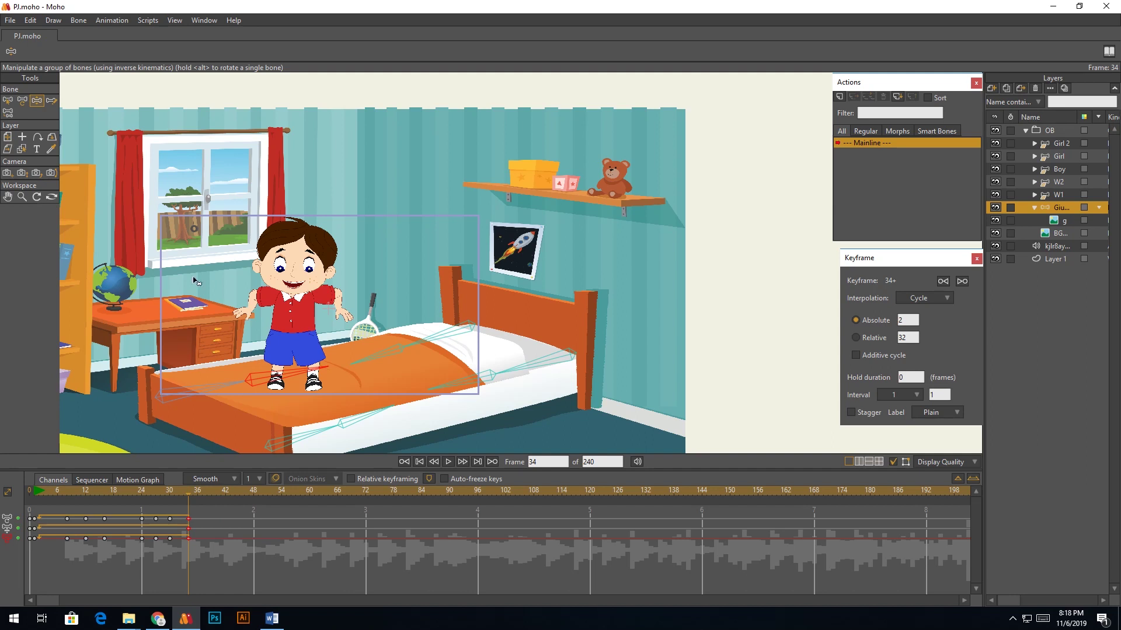
{"action": "key", "text": "space"}
{"action": "scroll", "coordinate": [384, 337], "scroll_direction": "down", "scroll_amount": 3}
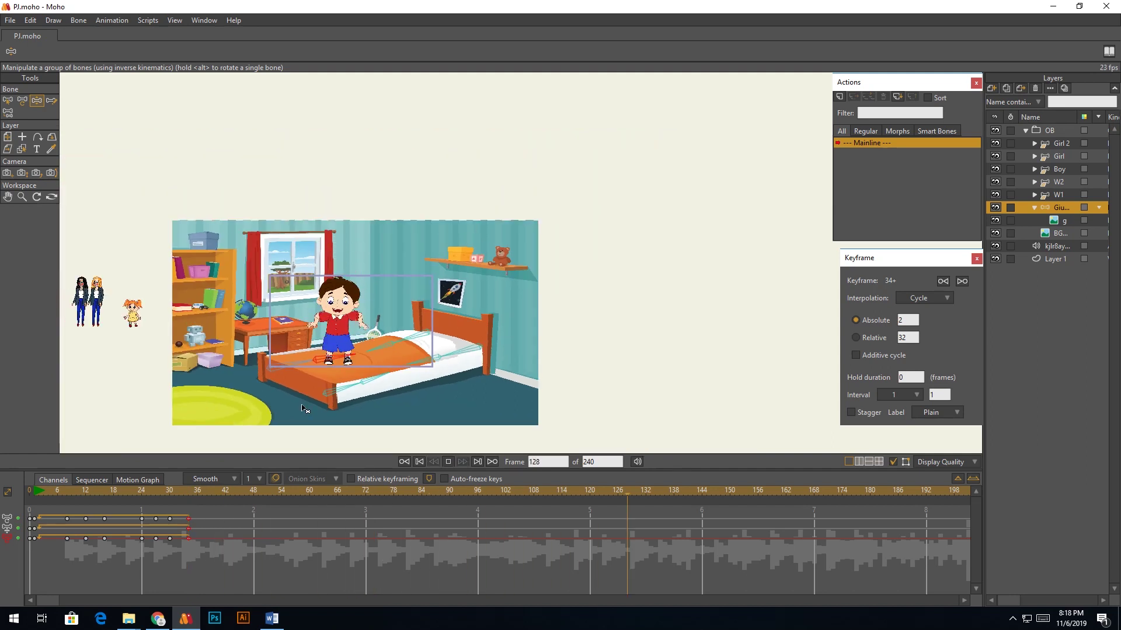
Step: Try keying the boy's M3 bone on frame 38 and delete that keyframe
{"action": "scroll", "coordinate": [303, 407], "scroll_direction": "up", "scroll_amount": 3}
{"action": "left_click_drag", "start_coordinate": [72, 500], "coordinate": [207, 511]}
{"action": "scroll", "coordinate": [440, 301], "scroll_direction": "up", "scroll_amount": 3}
{"action": "left_click", "coordinate": [1068, 170]}
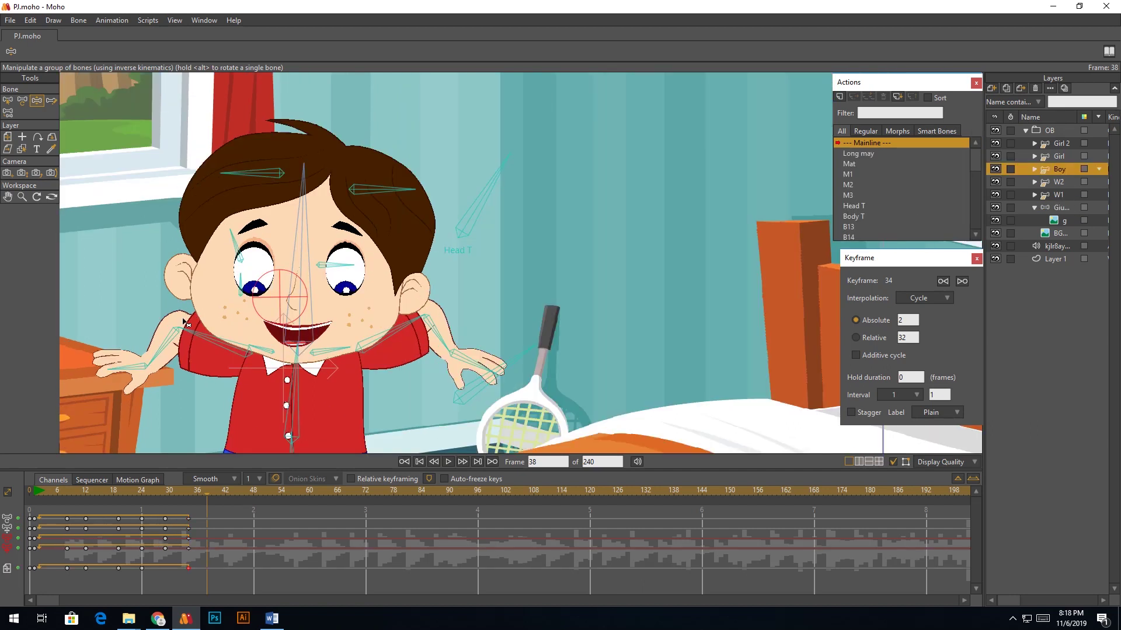
{"action": "left_click", "coordinate": [348, 268]}
{"action": "left_click", "coordinate": [240, 501]}
{"action": "left_click_drag", "start_coordinate": [345, 157], "coordinate": [328, 337]}
{"action": "scroll", "coordinate": [357, 179], "scroll_direction": "up", "scroll_amount": 2}
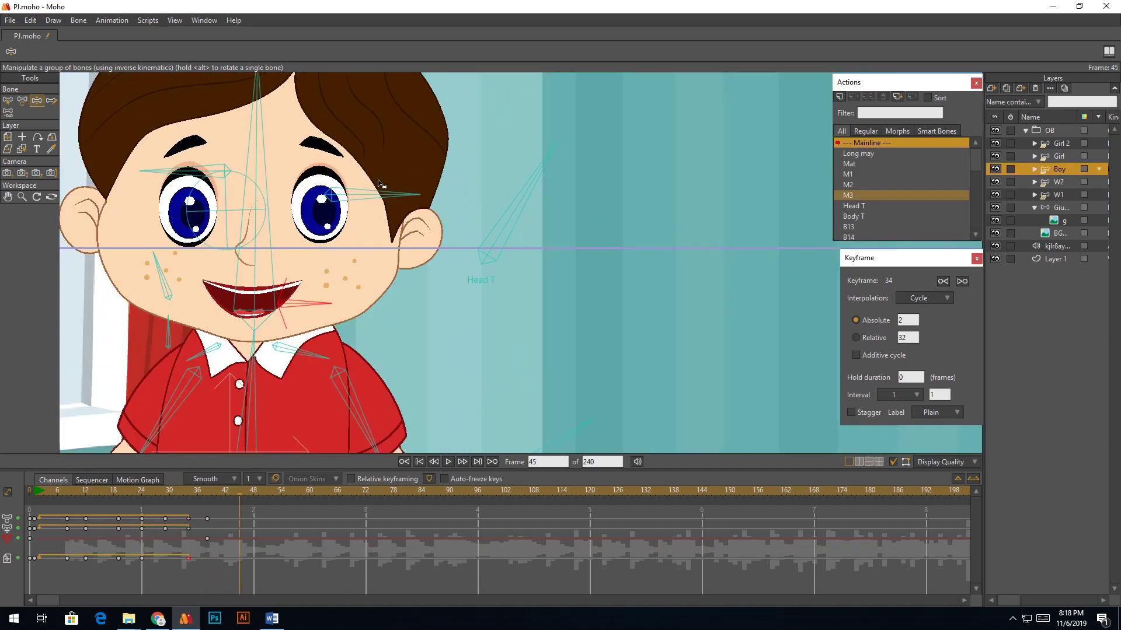
{"action": "left_click", "coordinate": [207, 518]}
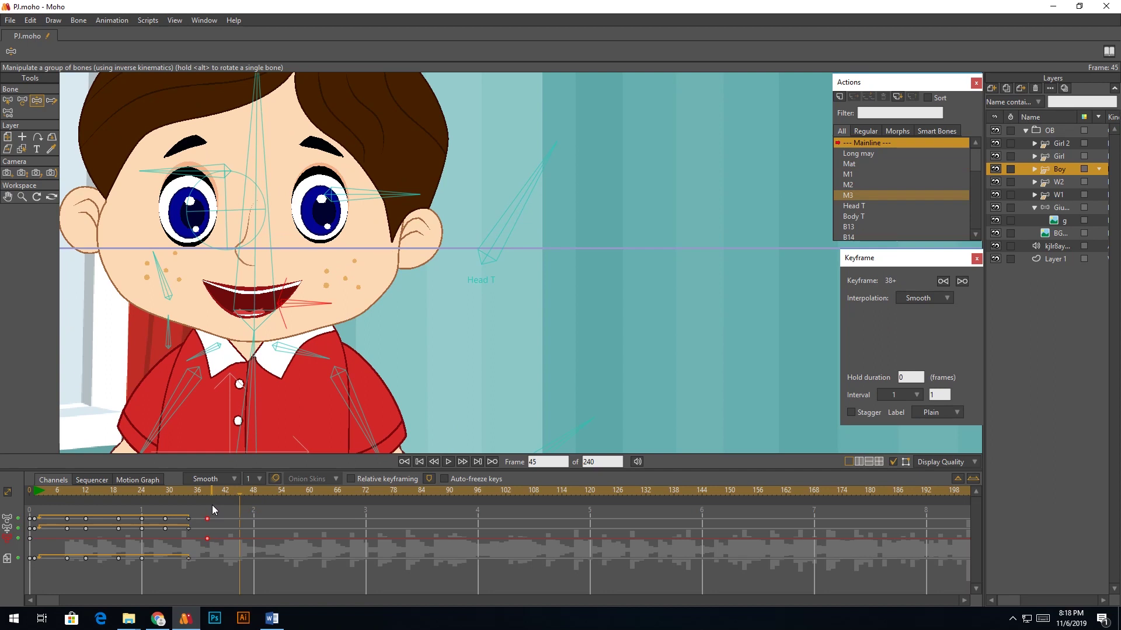
{"action": "key", "text": "Delete"}
Step: Key the boy's Mat eye bone on frame 39
{"action": "left_click", "coordinate": [212, 490]}
{"action": "left_click_drag", "start_coordinate": [404, 375], "coordinate": [463, 146]}
{"action": "left_click", "coordinate": [463, 233]}
Step: Pose the boy's Mat eye bone on frame 46
{"action": "key", "text": "Right"}
{"action": "key", "text": "Right"}
{"action": "key", "text": "Right"}
{"action": "key", "text": "Right"}
{"action": "key", "text": "Right"}
{"action": "key", "text": "Right"}
{"action": "key", "text": "Right"}
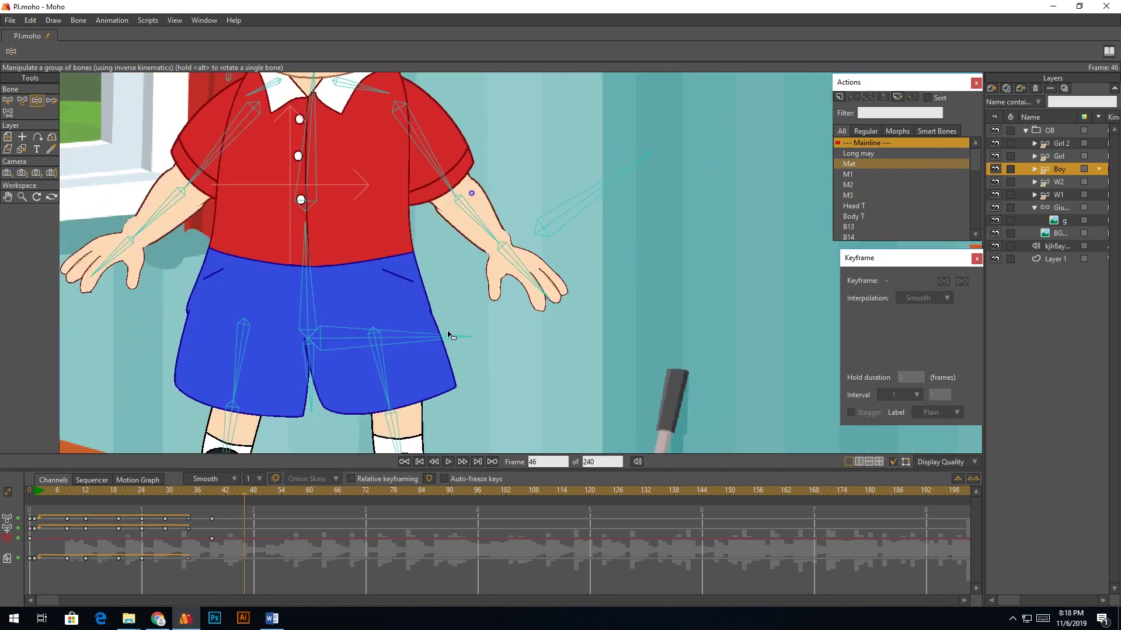
{"action": "left_click_drag", "start_coordinate": [474, 216], "coordinate": [429, 371]}
{"action": "scroll", "coordinate": [429, 372], "scroll_direction": "down", "scroll_amount": 2}
{"action": "left_click_drag", "start_coordinate": [424, 167], "coordinate": [402, 218]}
Step: Copy the Mat bone's frame 39 keyframe to frame 54 and key frame 96 with Cycle interpolation back to frame 40
{"action": "left_click", "coordinate": [212, 538]}
{"action": "left_click", "coordinate": [282, 494]}
{"action": "key", "text": "ctrl+v"}
{"action": "left_click", "coordinate": [478, 492]}
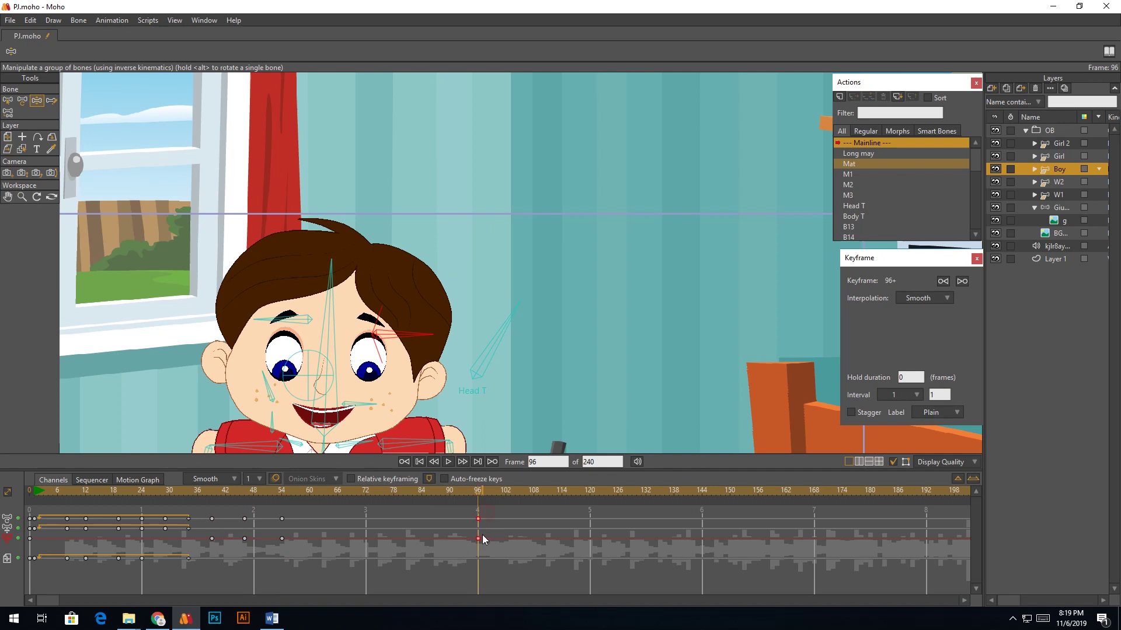
{"action": "right_click", "coordinate": [482, 538]}
{"action": "left_click", "coordinate": [512, 516]}
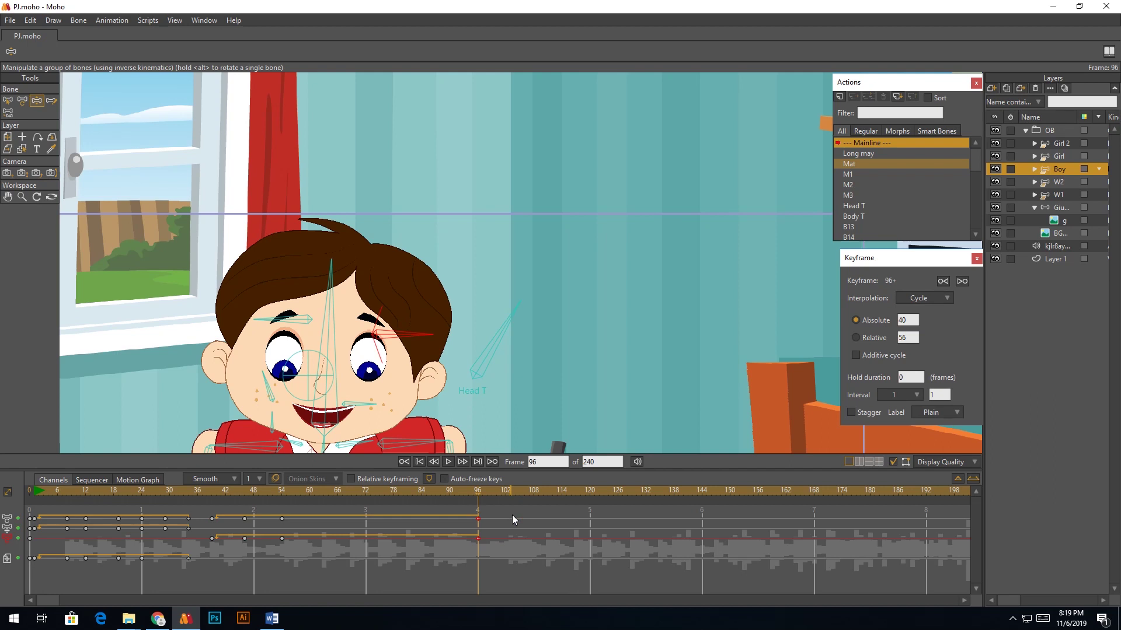
Step: Check the eye animation in playback and shift the Mat bone's last three keyframes earlier to frames 45, 51 and 93
{"action": "left_click_drag", "start_coordinate": [282, 406], "coordinate": [331, 251]}
{"action": "scroll", "coordinate": [331, 251], "scroll_direction": "down", "scroll_amount": 3}
{"action": "key", "text": "space"}
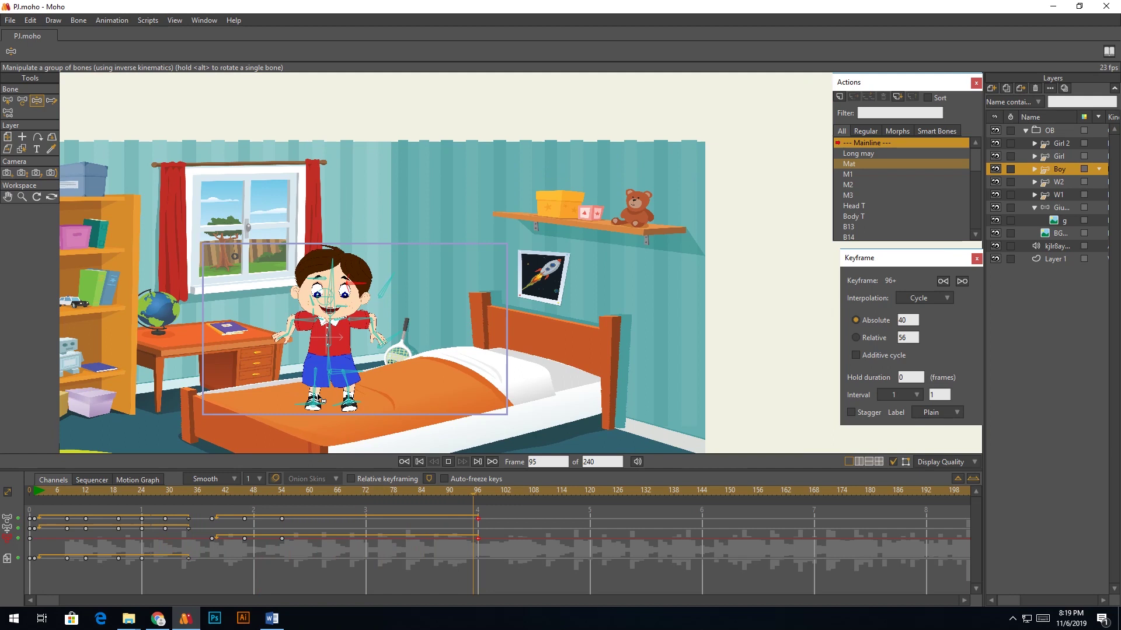
{"action": "key", "text": "space"}
{"action": "left_click_drag", "start_coordinate": [494, 509], "coordinate": [243, 536]}
{"action": "left_click", "coordinate": [245, 539]}
{"action": "left_click_drag", "start_coordinate": [500, 524], "coordinate": [267, 537]}
{"action": "left_click", "coordinate": [373, 544]}
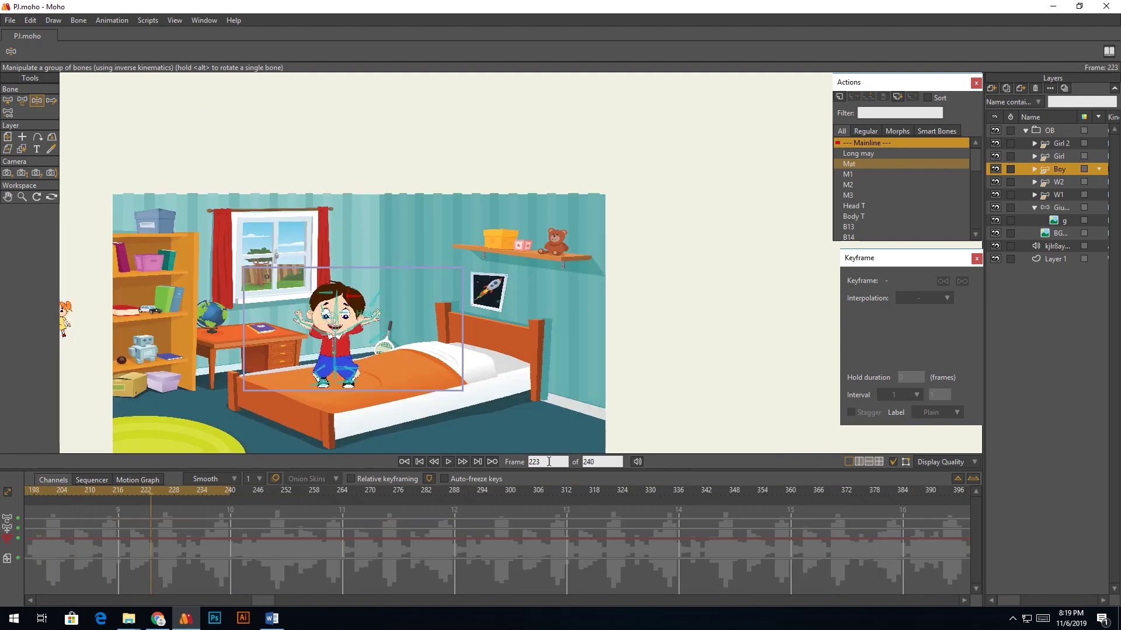
Step: Set the animation's end frame to 4000 and play it from the start
{"action": "left_click_drag", "start_coordinate": [601, 463], "coordinate": [478, 486]}
{"action": "type", "text": "4000"}
{"action": "key", "text": "Return"}
{"action": "left_click", "coordinate": [419, 462]}
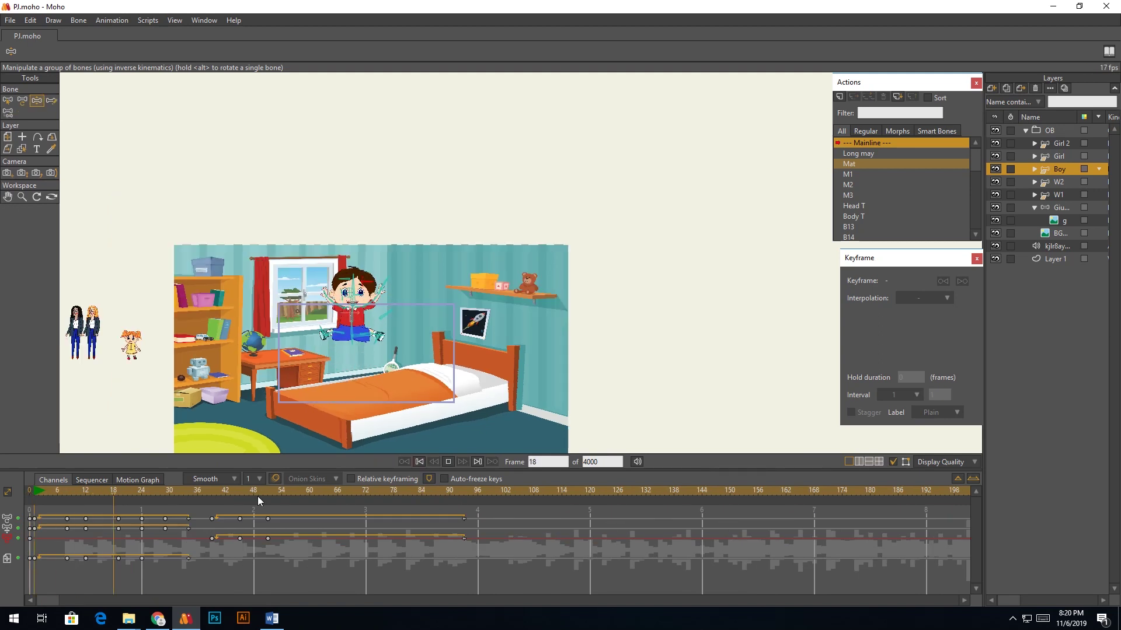
Step: Zoom the camera on frame 24 to a 76.1713 degree vertical field of view and play the animation
{"action": "left_click_drag", "start_coordinate": [59, 491], "coordinate": [143, 490]}
{"action": "key", "text": "5"}
{"action": "left_click_drag", "start_coordinate": [403, 293], "coordinate": [166, 207]}
{"action": "scroll", "coordinate": [451, 300], "scroll_direction": "up", "scroll_amount": 4}
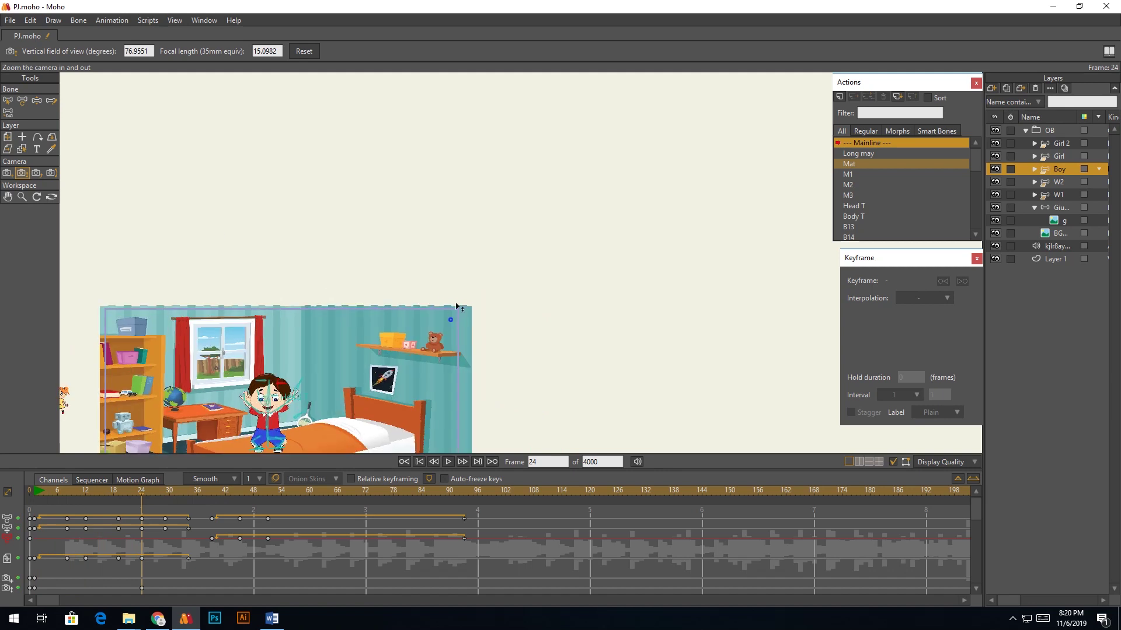
{"action": "left_click_drag", "start_coordinate": [457, 306], "coordinate": [499, 210]}
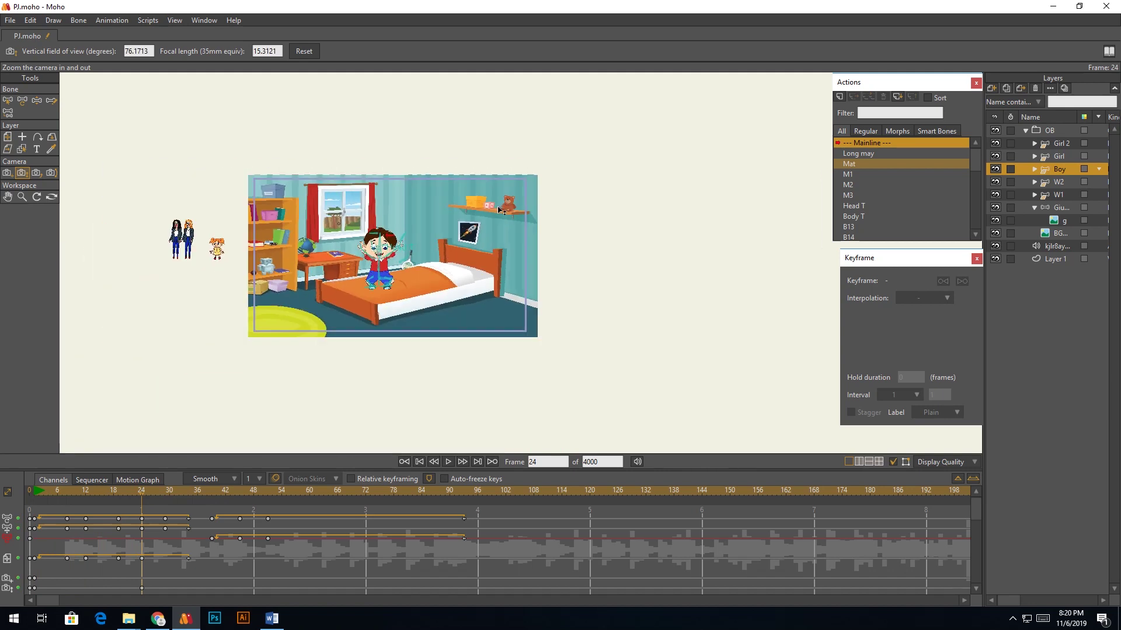
{"action": "key", "text": "space"}
{"action": "scroll", "coordinate": [498, 210], "scroll_direction": "up", "scroll_amount": 2}
{"action": "key", "text": "space"}
{"action": "left_click", "coordinate": [141, 493]}
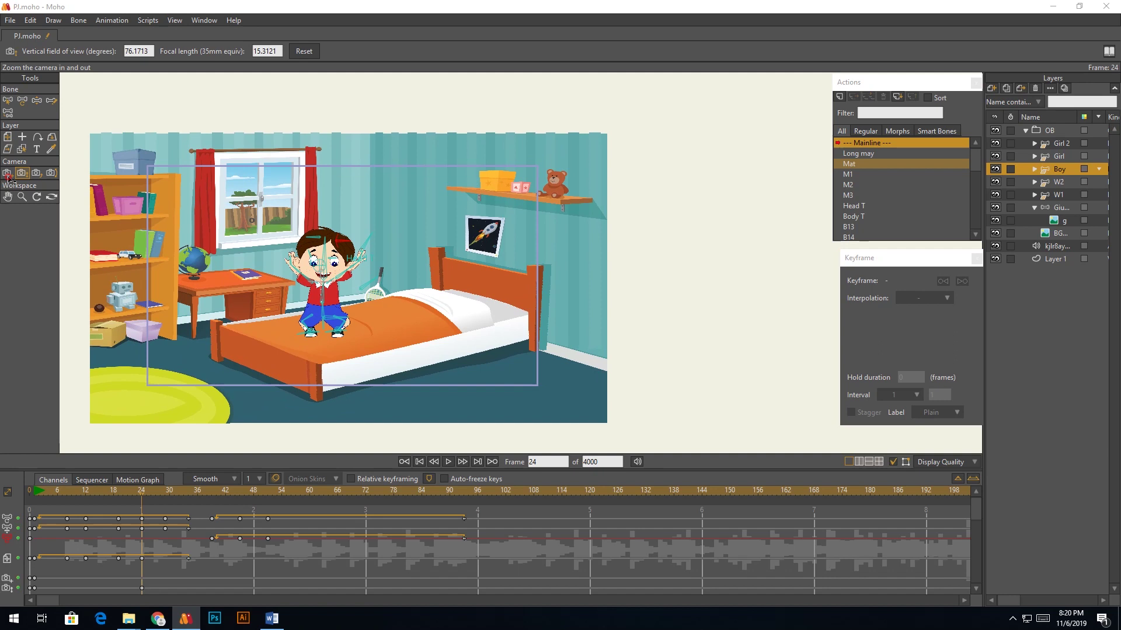
Step: Track the camera on frame 24 to Y 0.2647, play the movement and render a preview of frame 63
{"action": "left_click", "coordinate": [7, 172]}
{"action": "left_click_drag", "start_coordinate": [318, 214], "coordinate": [318, 220]}
{"action": "key", "text": "space"}
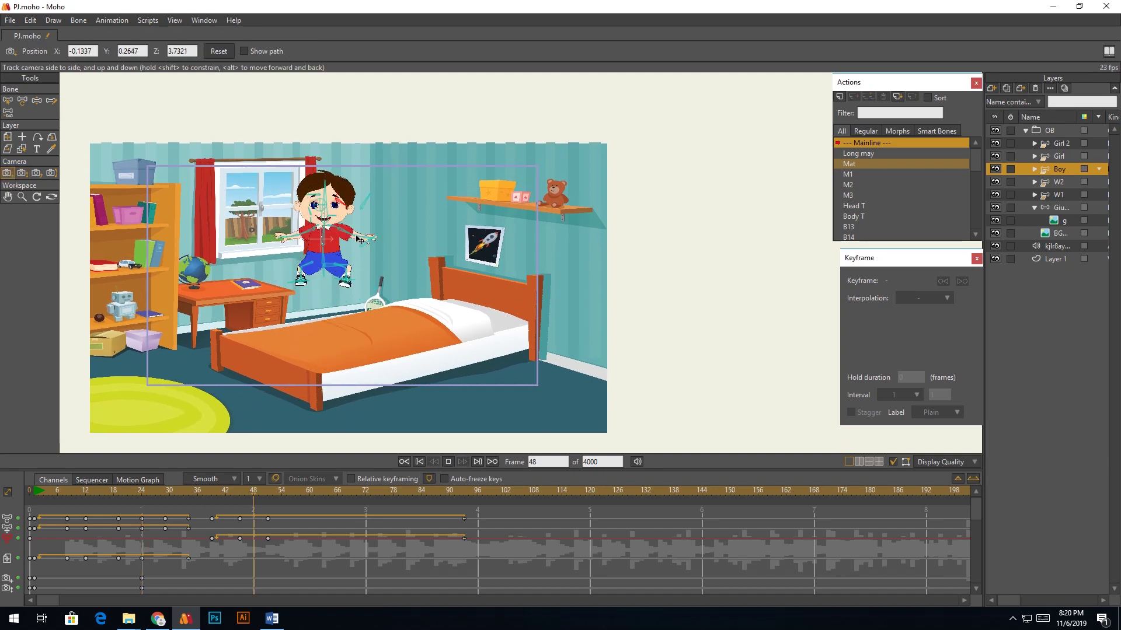
{"action": "key", "text": "ctrl+r"}
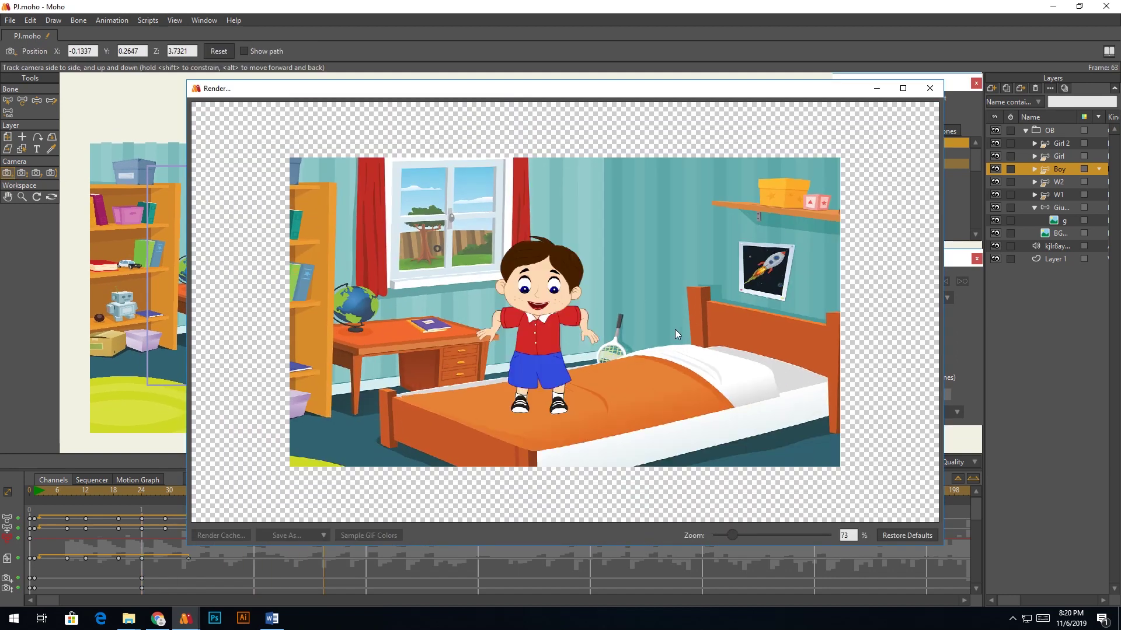
Step: Close the render preview, play the animation, and consult the scene script in Word before returning to Moho
{"action": "scroll", "coordinate": [675, 329], "scroll_direction": "up", "scroll_amount": 5}
{"action": "scroll", "coordinate": [675, 329], "scroll_direction": "down", "scroll_amount": 5}
{"action": "key", "text": "Escape"}
{"action": "key", "text": "space"}
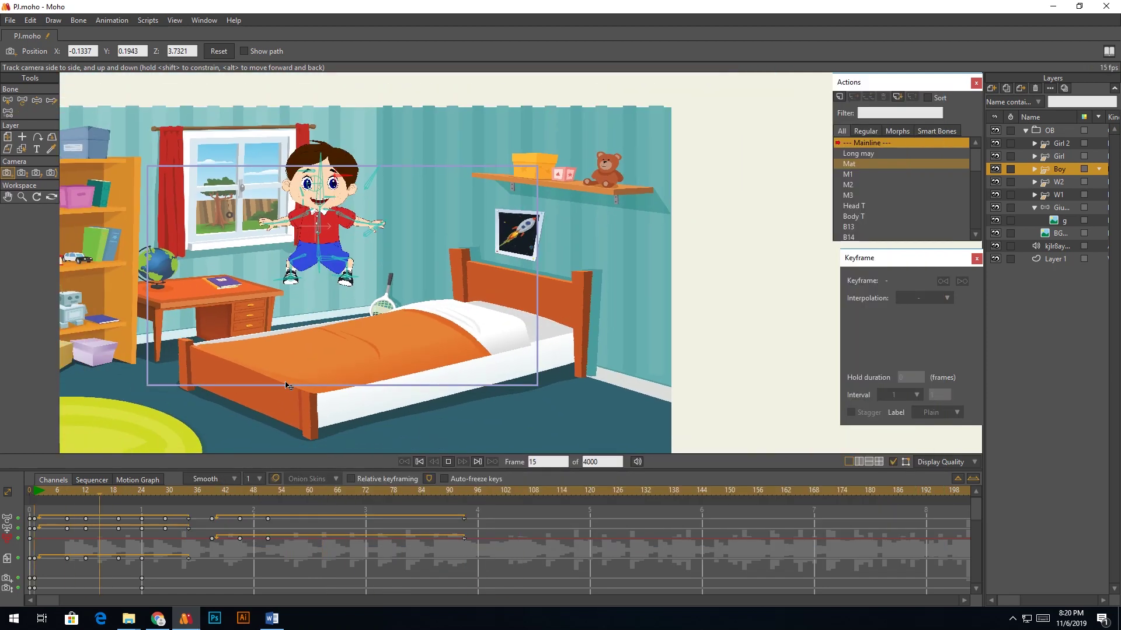
{"action": "key", "text": "space"}
{"action": "left_click", "coordinate": [272, 619]}
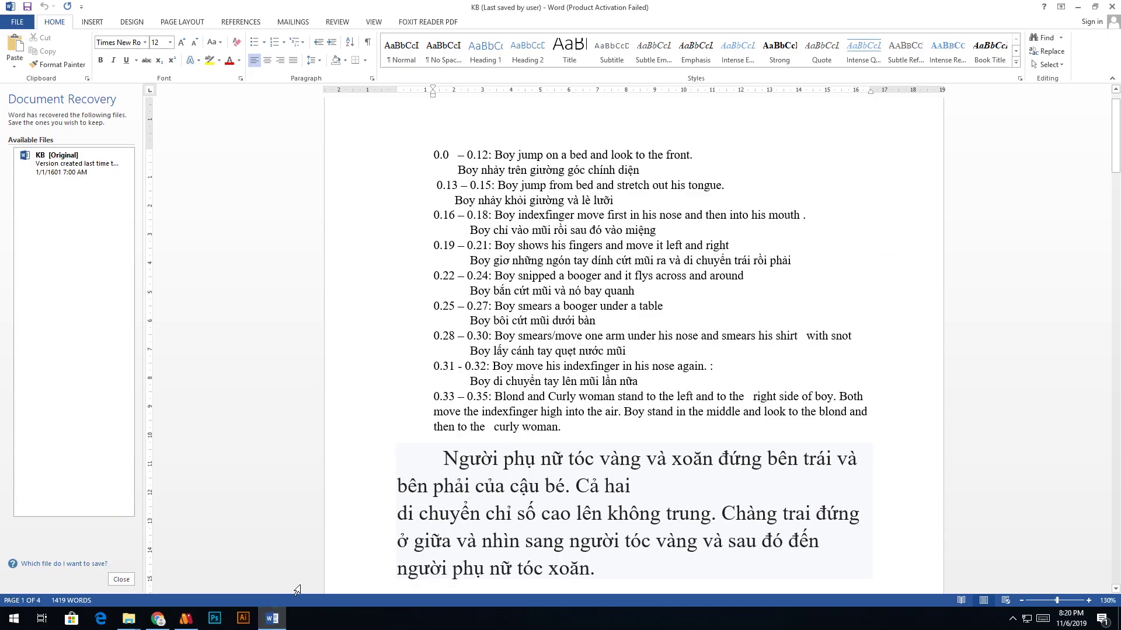
{"action": "left_click", "coordinate": [186, 619]}
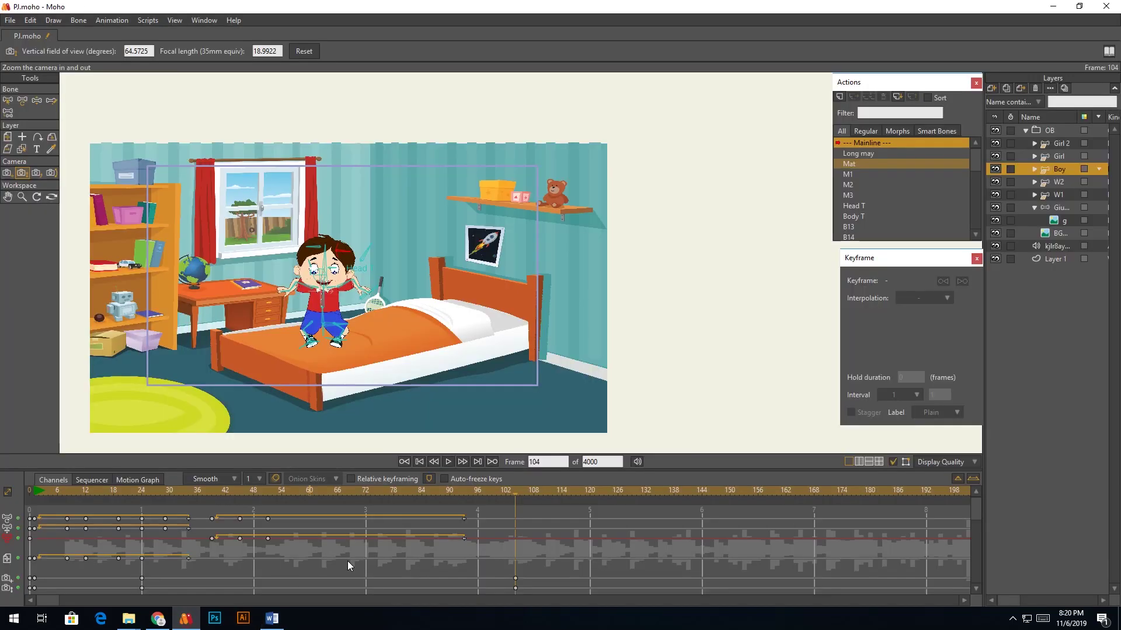
Step: On frame 105, zoom the camera in to a 38.3675 degree vertical field of view and track it to X -0.4208, Y -0.0490
{"action": "key", "text": "Right"}
{"action": "left_click_drag", "start_coordinate": [342, 294], "coordinate": [817, 350]}
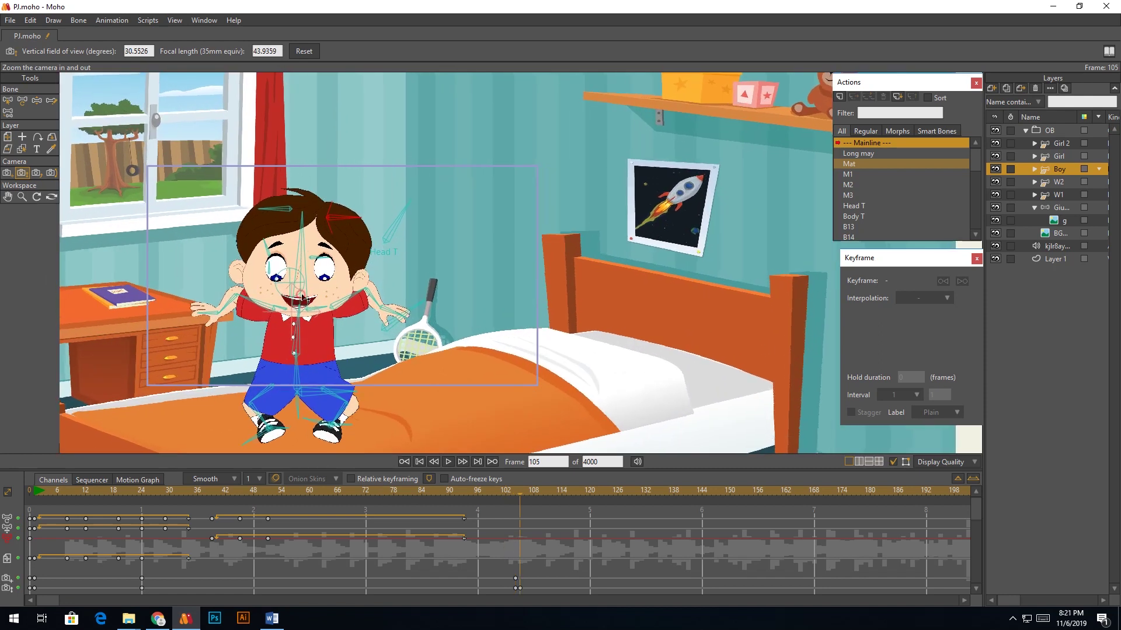
{"action": "left_click_drag", "start_coordinate": [265, 304], "coordinate": [335, 300]}
{"action": "left_click", "coordinate": [8, 173]}
{"action": "mouse_move", "coordinate": [105, 215]}
{"action": "left_mouse_down"}
{"action": "mouse_move", "coordinate": [134, 210]}
{"action": "mouse_move", "coordinate": [63, 186]}
{"action": "mouse_move", "coordinate": [109, 225]}
{"action": "mouse_move", "coordinate": [111, 209]}
{"action": "left_mouse_up"}
{"action": "left_click", "coordinate": [22, 174]}
{"action": "left_click", "coordinate": [8, 173]}
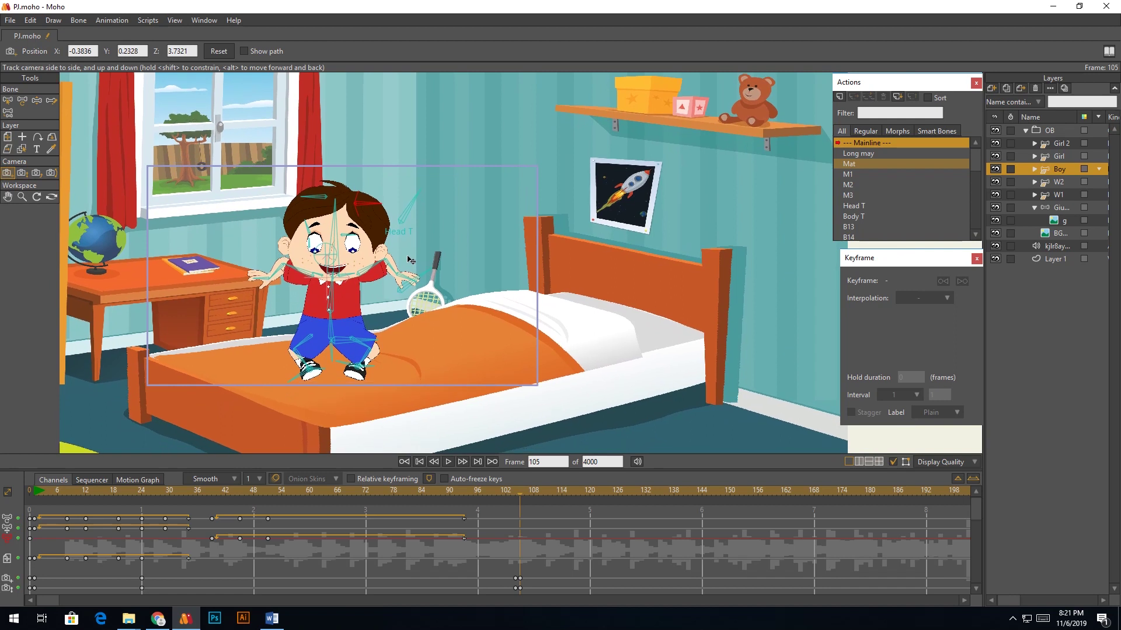
Step: Track the camera up on frame 113 to Y 1.1580 so it follows the boy's jump
{"action": "left_click_drag", "start_coordinate": [653, 570], "coordinate": [487, 566]}
{"action": "left_click", "coordinate": [459, 492]}
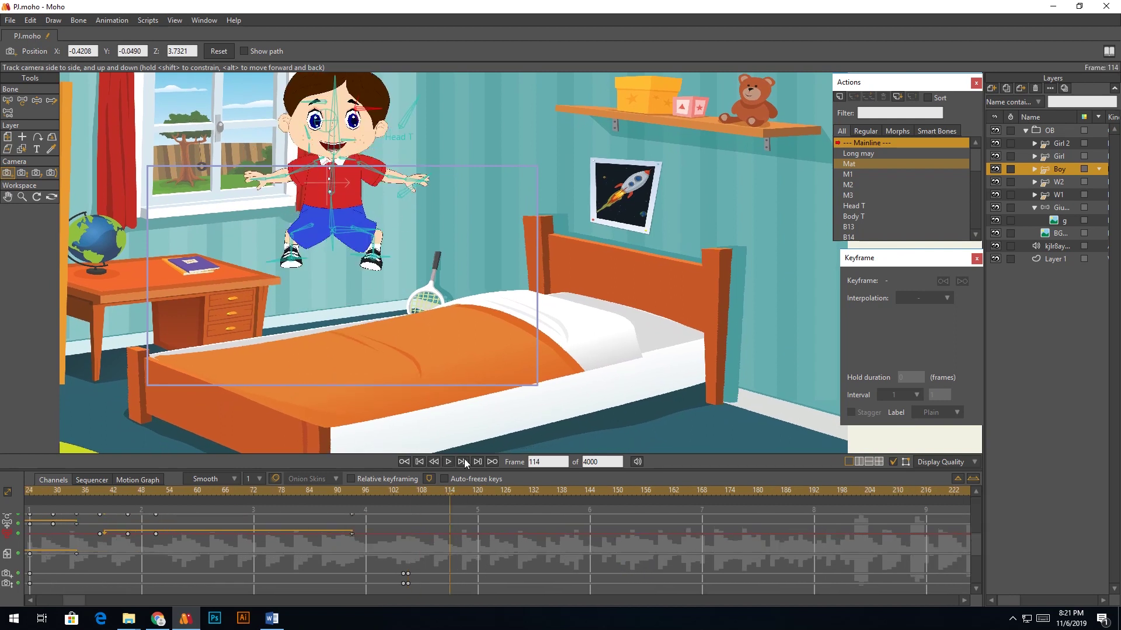
{"action": "key", "text": "Left"}
{"action": "key", "text": "Left"}
{"action": "key", "text": "Left"}
{"action": "key", "text": "Left"}
{"action": "key", "text": "Left"}
{"action": "key", "text": "Right"}
{"action": "key", "text": "Right"}
{"action": "left_click_drag", "start_coordinate": [308, 227], "coordinate": [322, 332]}
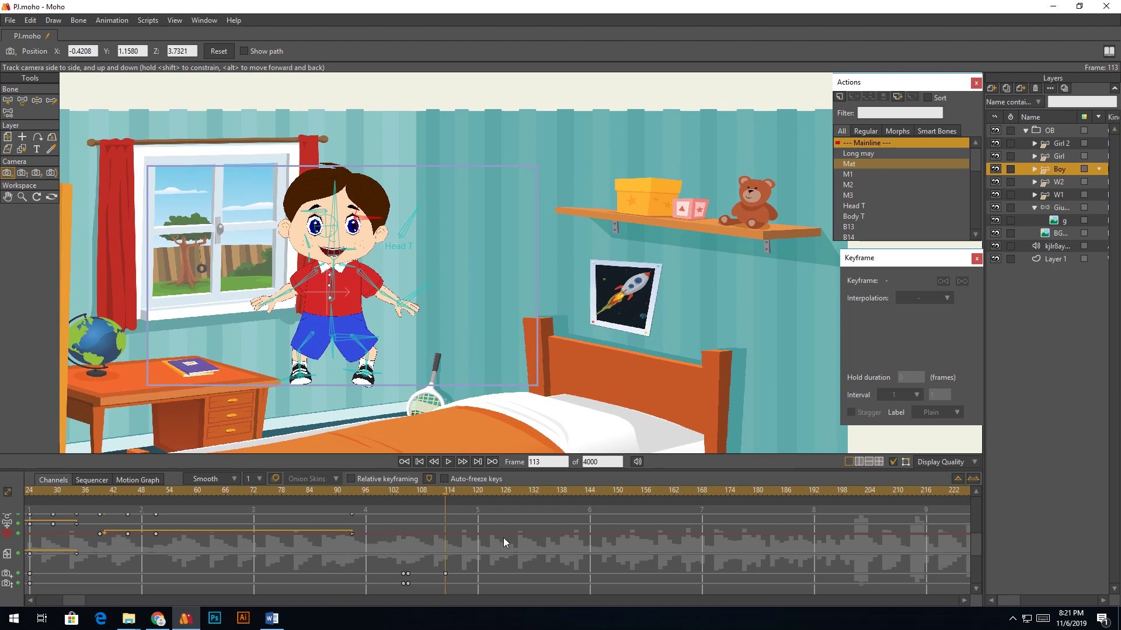
Step: Add a camera zoom keyframe on frame 113 and play the close-up from about frame 95
{"action": "key", "text": "5"}
{"action": "left_click", "coordinate": [458, 288]}
{"action": "left_click", "coordinate": [362, 493]}
{"action": "key", "text": "space"}
{"action": "key", "text": "space"}
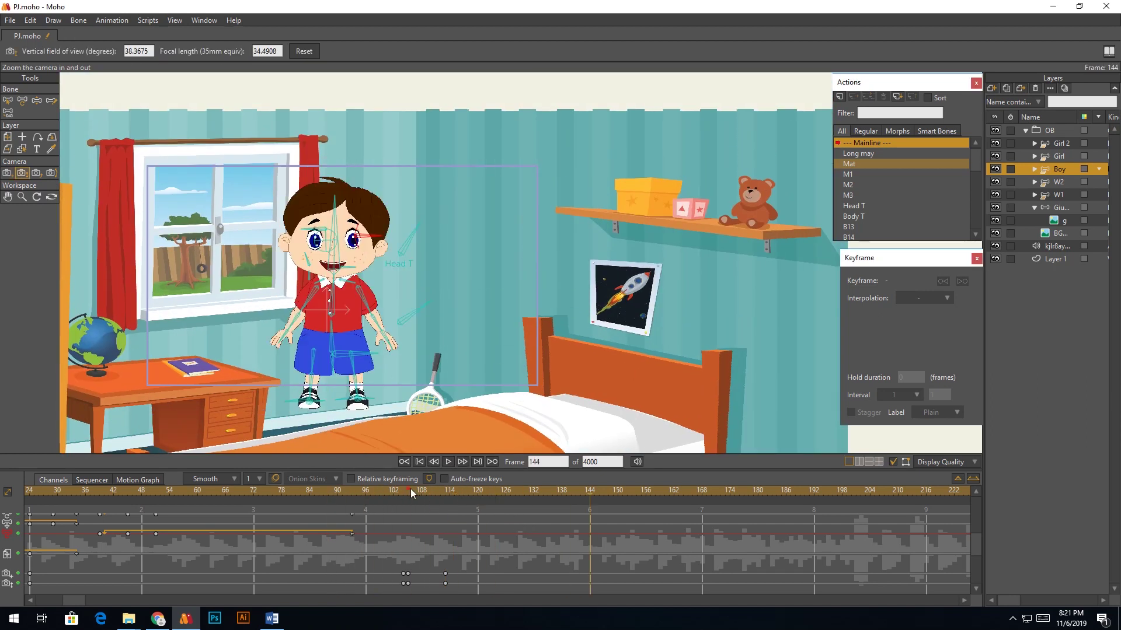
Step: Add camera track and zoom keyframes on frame 118 that hold the current camera framing
{"action": "left_click", "coordinate": [468, 507]}
{"action": "key", "text": "4"}
{"action": "left_click", "coordinate": [407, 278]}
{"action": "key", "text": "5"}
{"action": "left_click", "coordinate": [407, 278]}
Step: Find the boy's landing pose on frame 124 and copy the camera keyframes from frame 105 to it
{"action": "left_click", "coordinate": [505, 492]}
{"action": "left_click_drag", "start_coordinate": [437, 309], "coordinate": [442, 220]}
{"action": "key", "text": "Left"}
{"action": "key", "text": "Left"}
{"action": "key", "text": "Left"}
{"action": "key", "text": "Left"}
{"action": "key", "text": "Left"}
{"action": "key", "text": "Left"}
{"action": "key", "text": "Left"}
{"action": "key", "text": "Left"}
{"action": "key", "text": "Right"}
{"action": "key", "text": "Right"}
{"action": "key", "text": "Right"}
{"action": "key", "text": "Right"}
{"action": "key", "text": "Right"}
{"action": "key", "text": "Right"}
{"action": "key", "text": "Right"}
{"action": "key", "text": "Left"}
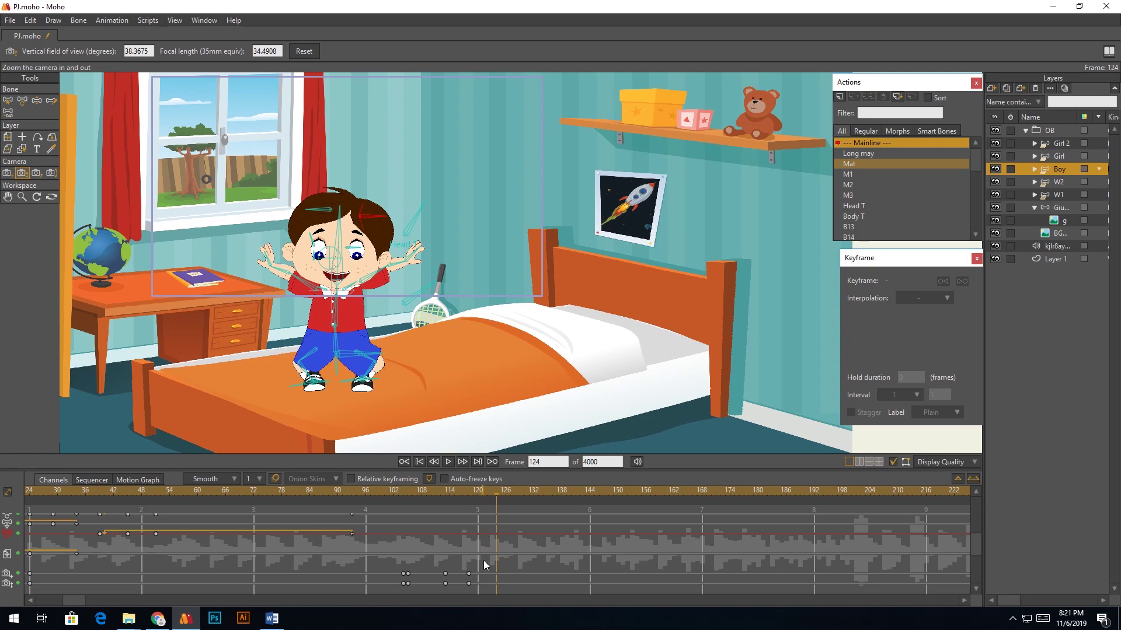
{"action": "left_click", "coordinate": [408, 583]}
{"action": "key", "text": "ctrl+v"}
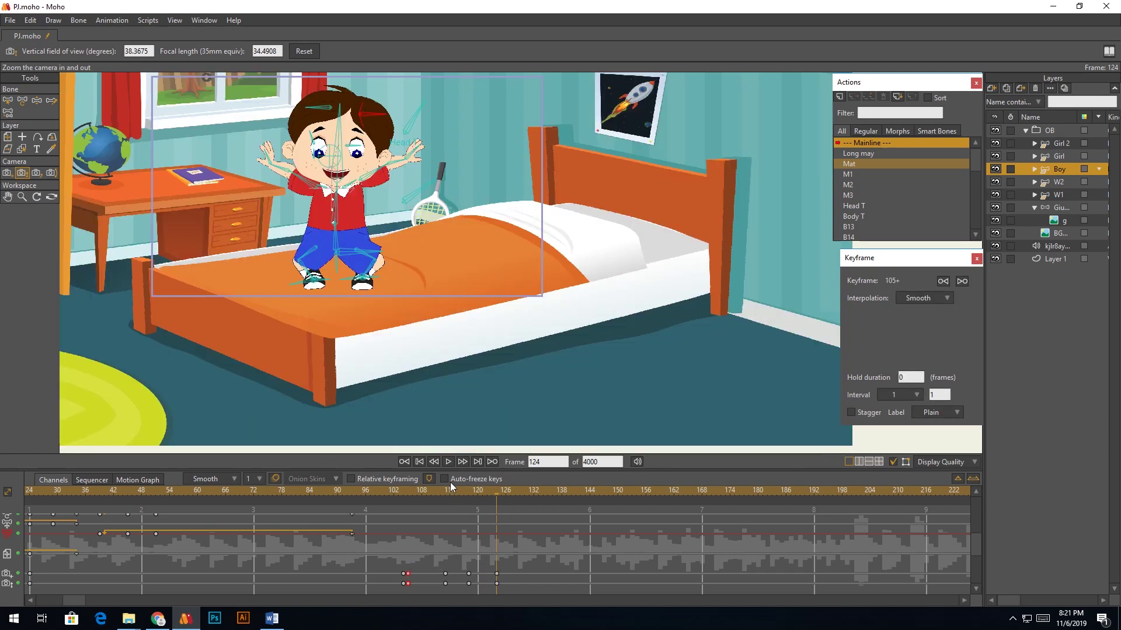
Step: Play the camera move, then copy the camera keyframes from frames 105 to 124 and paste them starting at frame 140
{"action": "left_click", "coordinate": [384, 491]}
{"action": "key", "text": "space"}
{"action": "key", "text": "space"}
{"action": "left_click_drag", "start_coordinate": [565, 492], "coordinate": [573, 492]}
{"action": "key", "text": "ctrl+v"}
{"action": "left_click", "coordinate": [416, 580]}
{"action": "left_click_drag", "start_coordinate": [529, 564], "coordinate": [408, 589]}
{"action": "key", "text": "ctrl+v"}
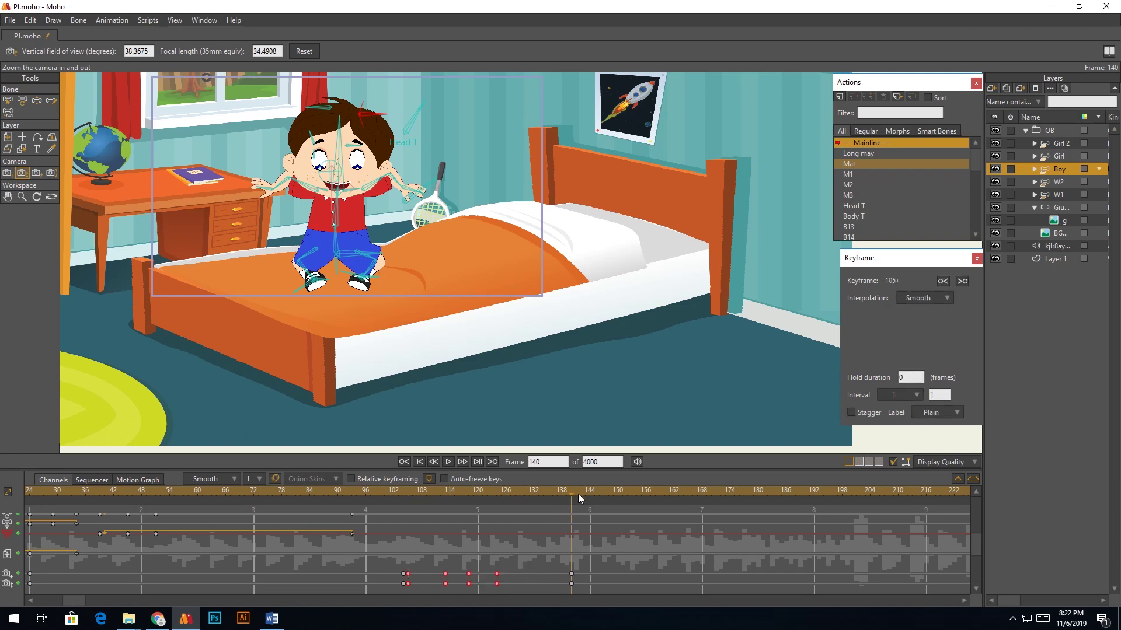
Step: Play the pasted camera move and shift its last three keyframes one frame earlier, starting at frame 147
{"action": "left_click", "coordinate": [387, 492]}
{"action": "key", "text": "space"}
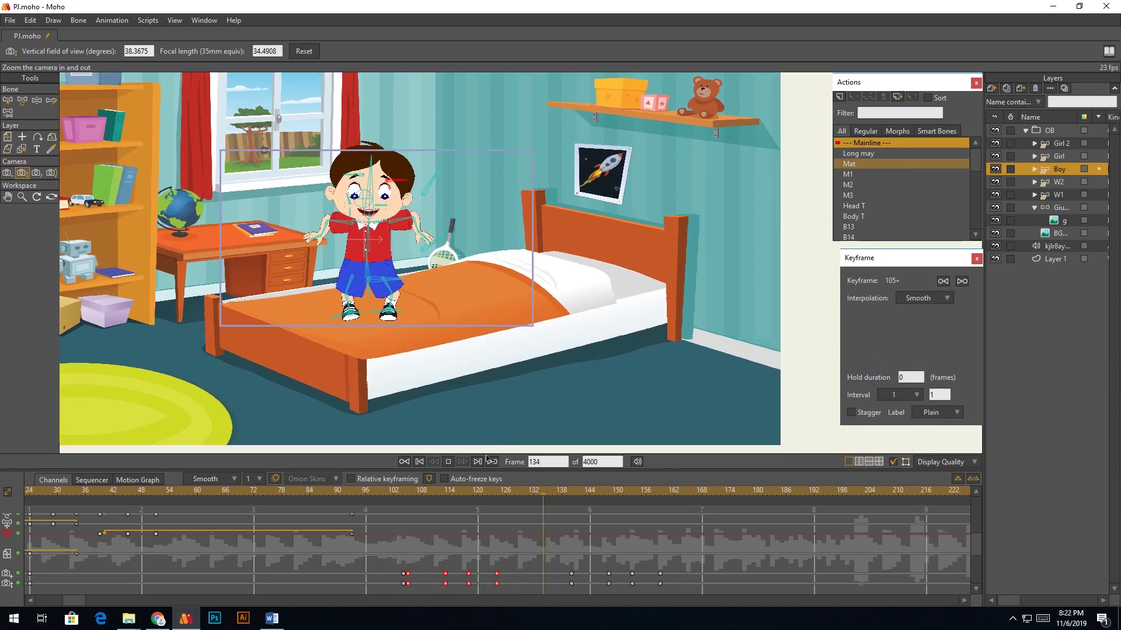
{"action": "left_click", "coordinate": [607, 511]}
{"action": "mouse_move", "coordinate": [607, 511]}
{"action": "left_mouse_down"}
{"action": "mouse_move", "coordinate": [572, 513]}
{"action": "mouse_move", "coordinate": [593, 516]}
{"action": "left_mouse_up"}
{"action": "key", "text": "space"}
{"action": "key", "text": "space"}
{"action": "left_click_drag", "start_coordinate": [701, 545], "coordinate": [603, 575]}
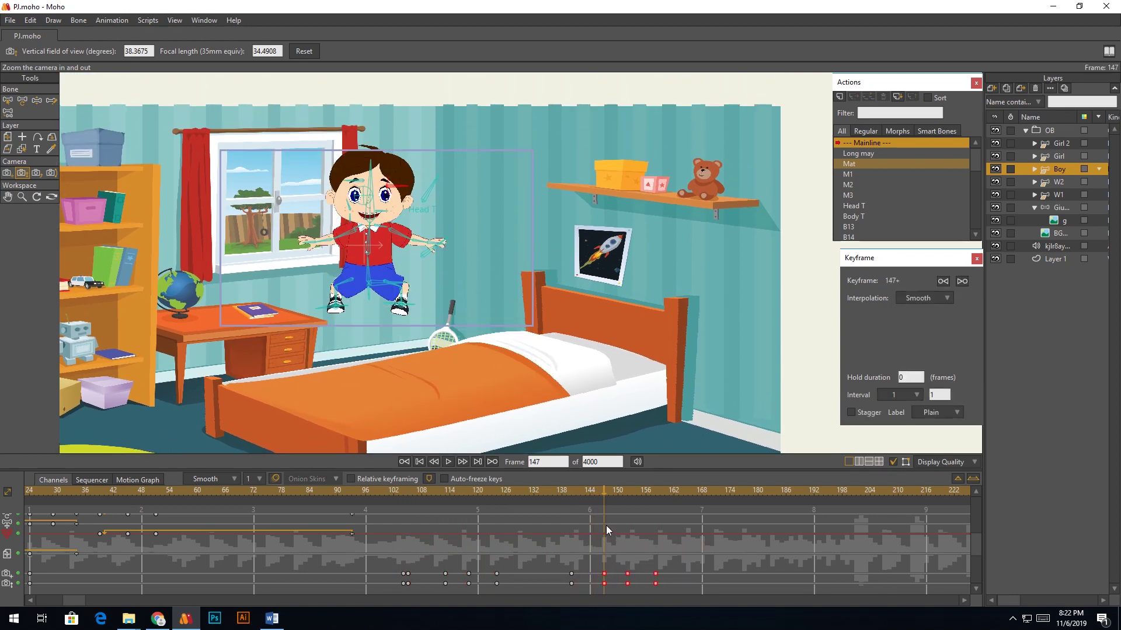
Step: Play the repeated camera moves from about frame 134 to check their timing against the jumps
{"action": "left_click", "coordinate": [543, 509]}
{"action": "left_click_drag", "start_coordinate": [642, 536], "coordinate": [615, 540]}
{"action": "left_click", "coordinate": [614, 540]}
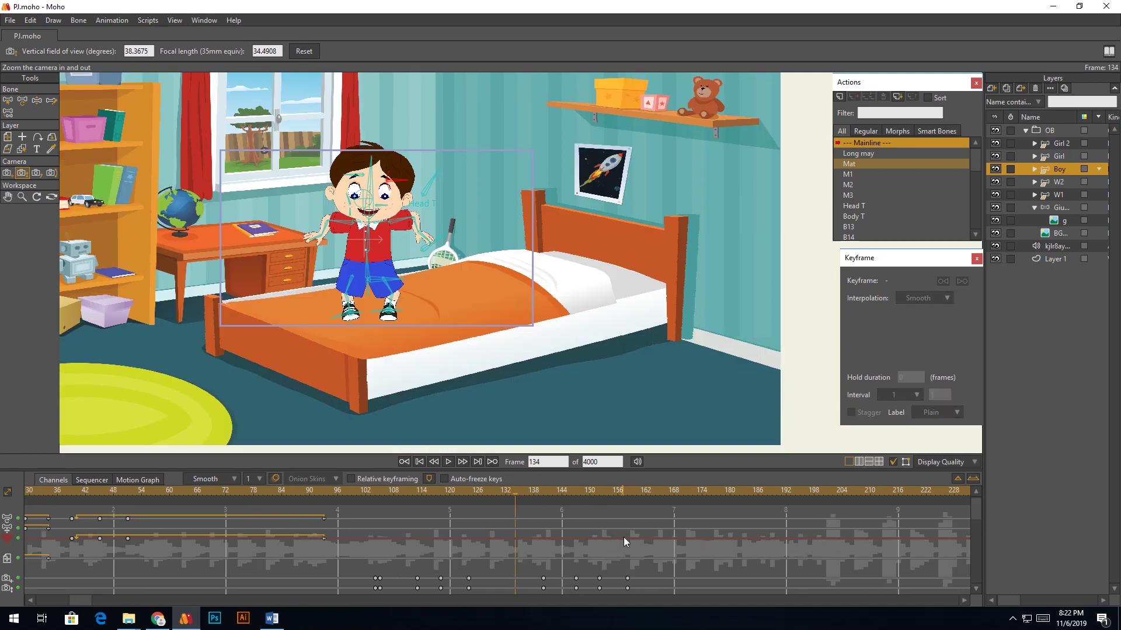
{"action": "key", "text": "space"}
{"action": "key", "text": "space"}
{"action": "left_click", "coordinate": [765, 506]}
{"action": "left_click", "coordinate": [538, 507]}
{"action": "key", "text": "space"}
{"action": "key", "text": "space"}
{"action": "key", "text": "space"}
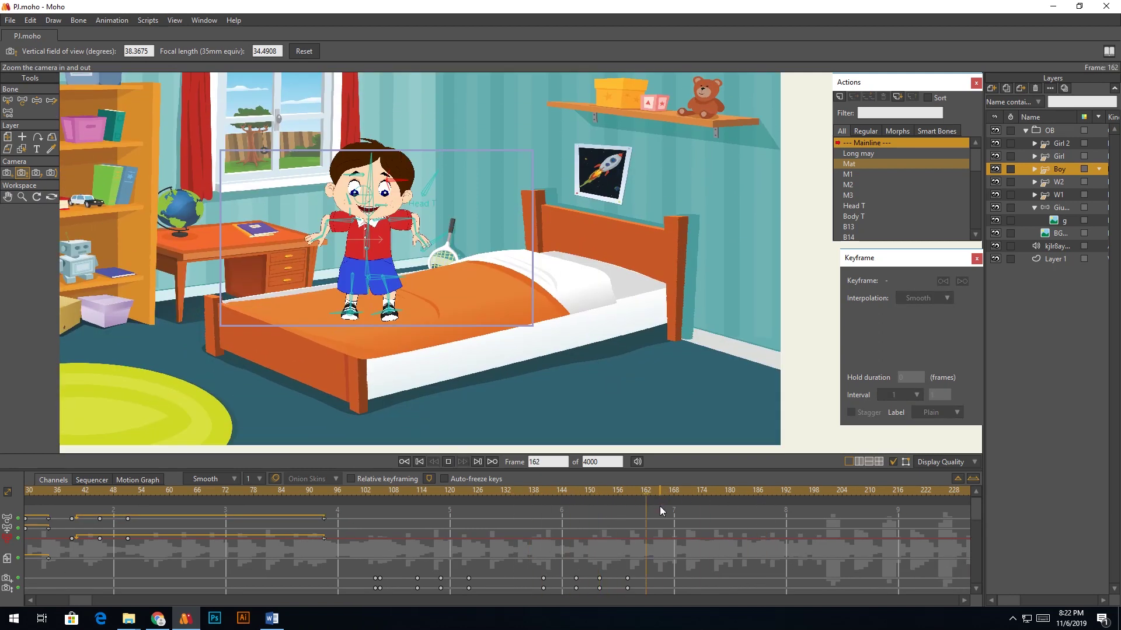
Step: Paste camera hold keyframes at frame 166 and copy the wide camera keyframes from frame 104 to frame 167
{"action": "key", "text": "ctrl+v"}
{"action": "left_click", "coordinate": [670, 506]}
{"action": "left_click_drag", "start_coordinate": [362, 563], "coordinate": [377, 586]}
{"action": "key", "text": "ctrl+c"}
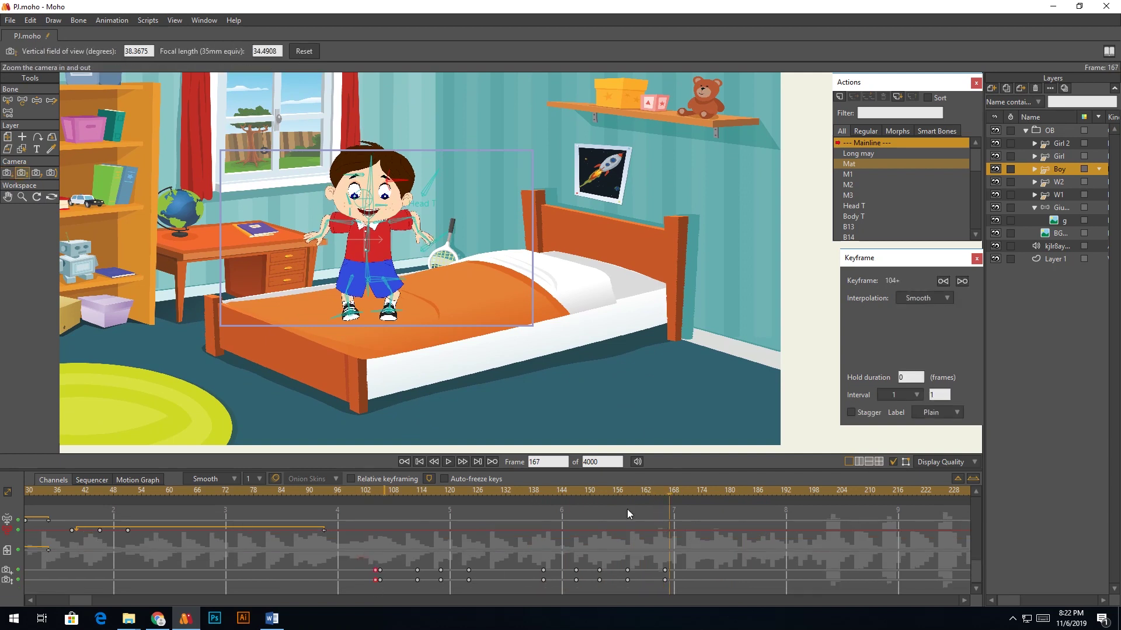
{"action": "key", "text": "ctrl+v"}
Step: Play the return to the wide shot and key the boy's Mat bone on frame 178
{"action": "scroll", "coordinate": [330, 240], "scroll_direction": "up", "scroll_amount": 4}
{"action": "key", "text": "space"}
{"action": "key", "text": "space"}
{"action": "left_click_drag", "start_coordinate": [674, 503], "coordinate": [714, 509]}
{"action": "scroll", "coordinate": [467, 193], "scroll_direction": "up", "scroll_amount": 5}
{"action": "key", "text": "z"}
{"action": "scroll", "coordinate": [483, 190], "scroll_direction": "up", "scroll_amount": 1}
{"action": "left_click", "coordinate": [428, 241]}
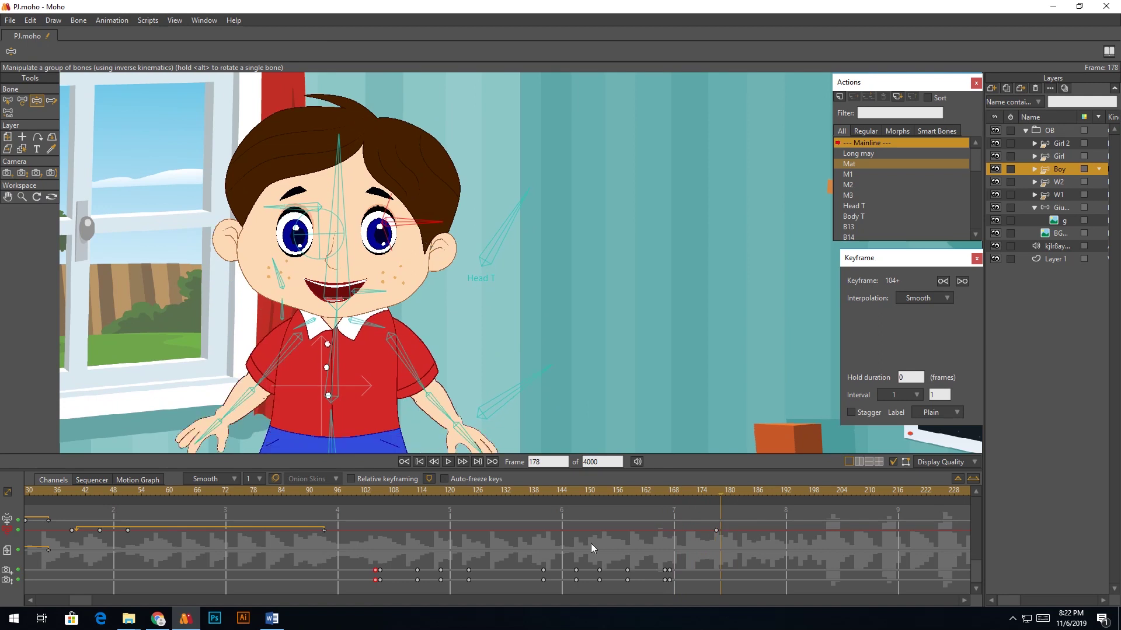
Step: On frame 182, rotate the Mat bone to close the boy's eyes and pose the M1 bone to shape his mouth
{"action": "left_click_drag", "start_coordinate": [591, 544], "coordinate": [445, 544]}
{"action": "left_click", "coordinate": [581, 506]}
{"action": "key", "text": "Right"}
{"action": "key", "text": "Right"}
{"action": "key", "text": "Right"}
{"action": "left_click_drag", "start_coordinate": [422, 177], "coordinate": [349, 238]}
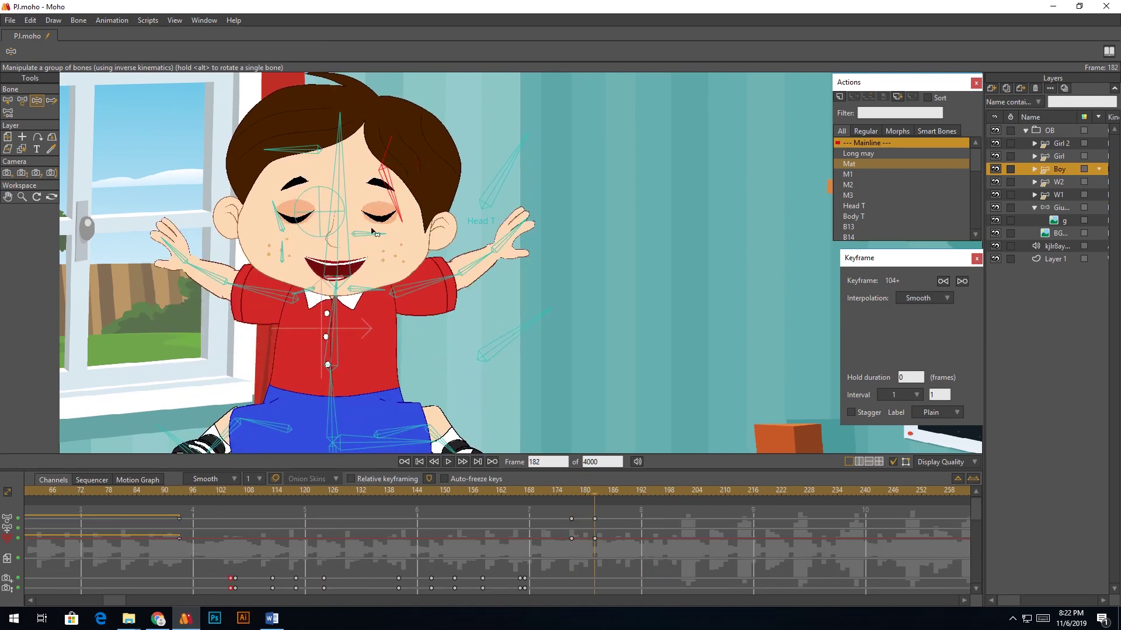
{"action": "scroll", "coordinate": [356, 239], "scroll_direction": "up", "scroll_amount": 2}
{"action": "left_click", "coordinate": [246, 199]}
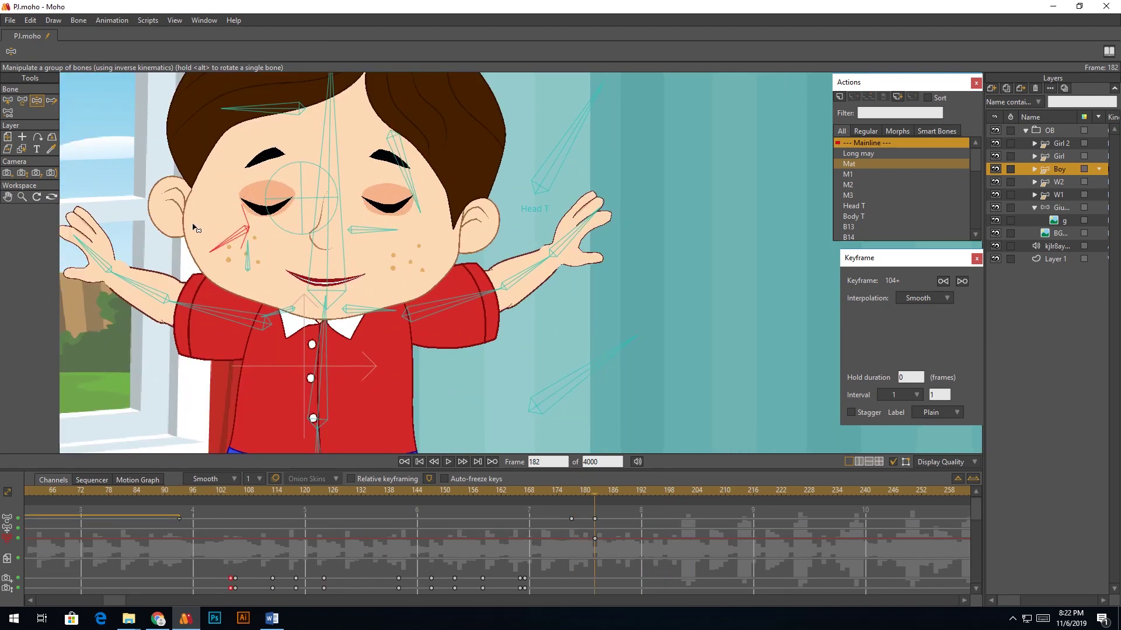
{"action": "left_click", "coordinate": [249, 250]}
{"action": "left_click", "coordinate": [383, 231]}
Step: Rotate the M1 bone on frame 186 to open the boy's mouth
{"action": "key", "text": "Right"}
{"action": "key", "text": "Right"}
{"action": "key", "text": "Right"}
{"action": "key", "text": "Right"}
{"action": "left_click_drag", "start_coordinate": [230, 258], "coordinate": [273, 140]}
{"action": "left_click_drag", "start_coordinate": [281, 201], "coordinate": [346, 137]}
{"action": "left_click_drag", "start_coordinate": [290, 251], "coordinate": [310, 226]}
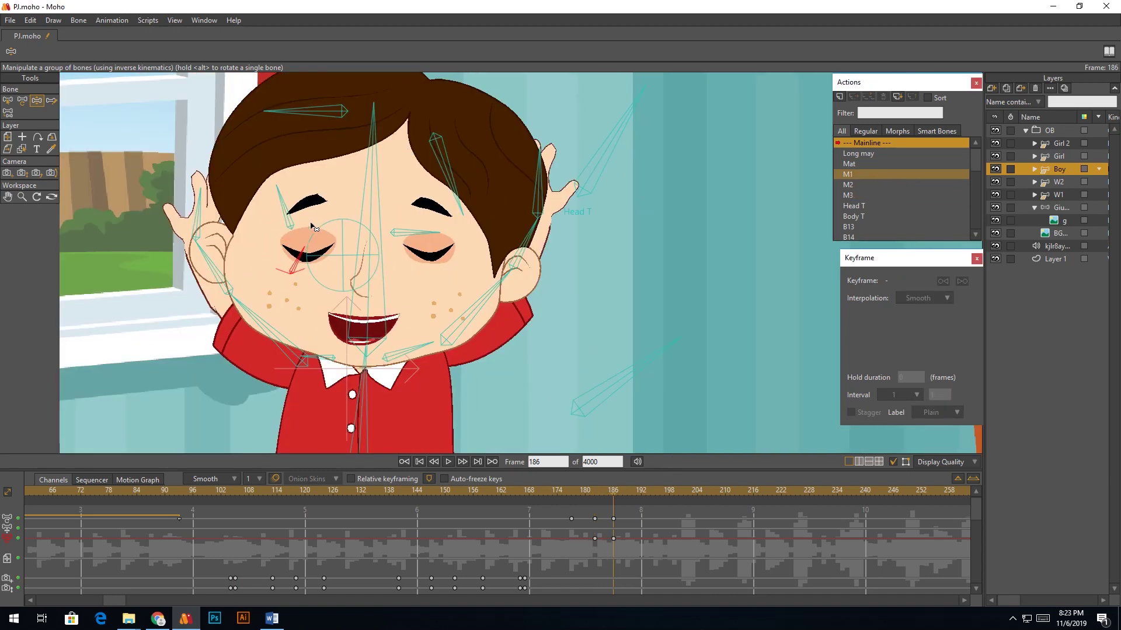
Step: Copy the frame 182 bone keyframes to frame 190 and set their interpolation to cycle back to frame 183
{"action": "left_click_drag", "start_coordinate": [594, 491], "coordinate": [627, 504]}
{"action": "left_click", "coordinate": [595, 519]}
{"action": "left_click", "coordinate": [632, 492]}
{"action": "right_click", "coordinate": [631, 537]}
{"action": "left_click", "coordinate": [658, 528]}
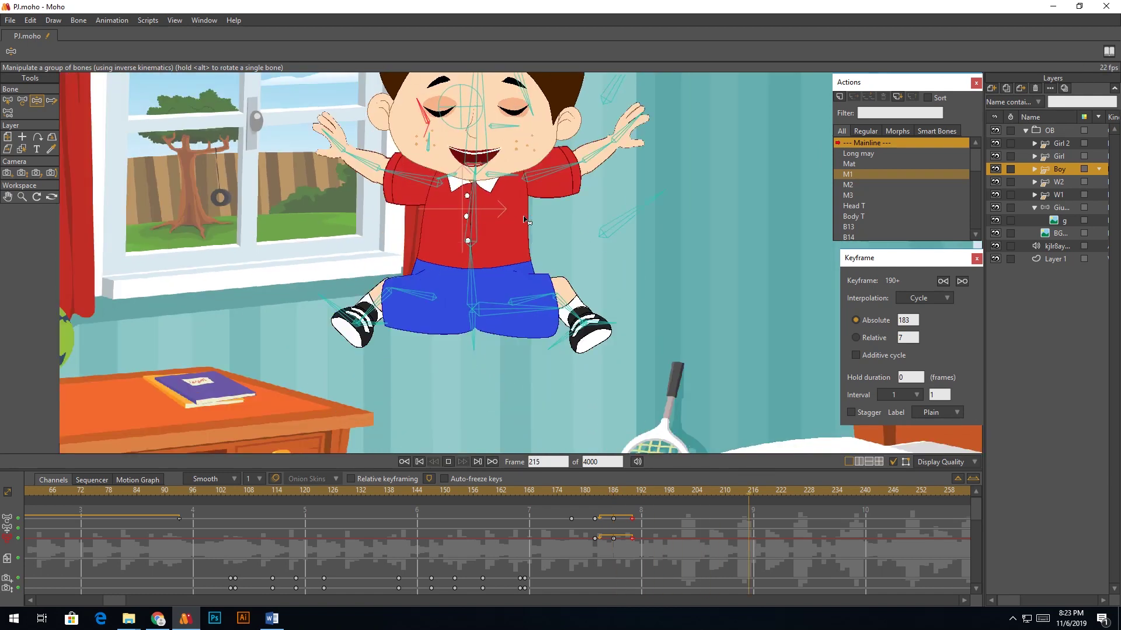
Step: Play the cycle, key the closed eyes on frame 198 and rotate the Mat bone on frame 206 to open them
{"action": "left_click_drag", "start_coordinate": [564, 495], "coordinate": [669, 385]}
{"action": "scroll", "coordinate": [575, 450], "scroll_direction": "down", "scroll_amount": 3}
{"action": "scroll", "coordinate": [549, 312], "scroll_direction": "up", "scroll_amount": 5}
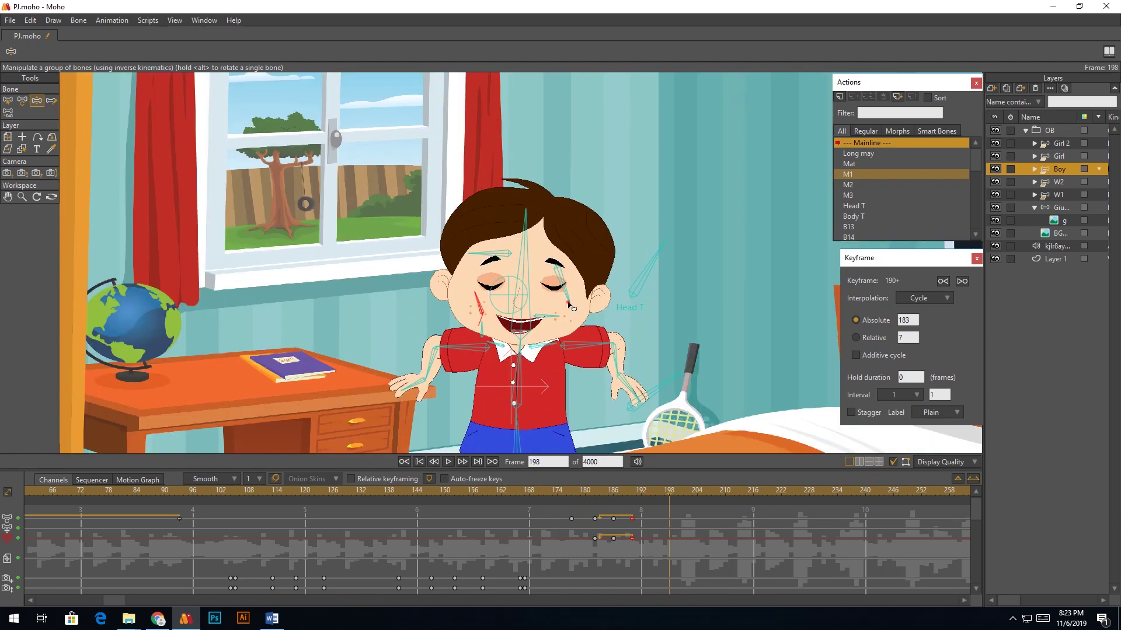
{"action": "left_click", "coordinate": [568, 303]}
{"action": "key", "text": "Right"}
{"action": "key", "text": "Right"}
{"action": "key", "text": "Right"}
{"action": "key", "text": "Right"}
{"action": "key", "text": "Right"}
{"action": "key", "text": "Right"}
{"action": "key", "text": "Right"}
{"action": "key", "text": "Right"}
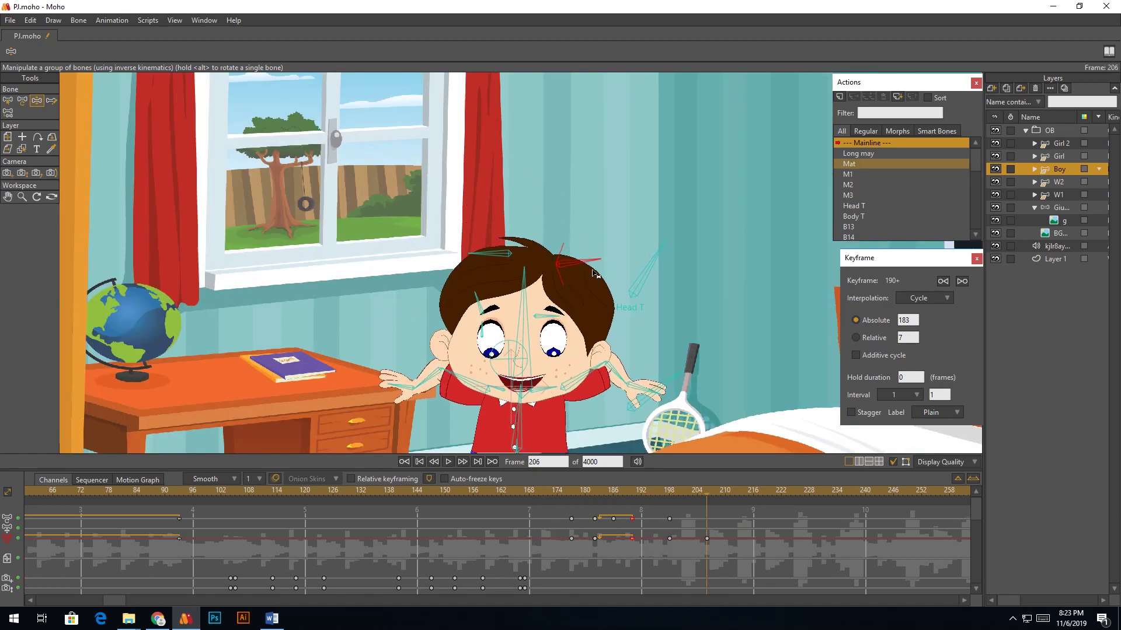
Step: Play the eye and mouth animation, then adjust the M1 bone on frame 186 to open the mouth less and replay
{"action": "left_click_drag", "start_coordinate": [706, 496], "coordinate": [562, 513]}
{"action": "scroll", "coordinate": [647, 383], "scroll_direction": "down", "scroll_amount": 4}
{"action": "key", "text": "space"}
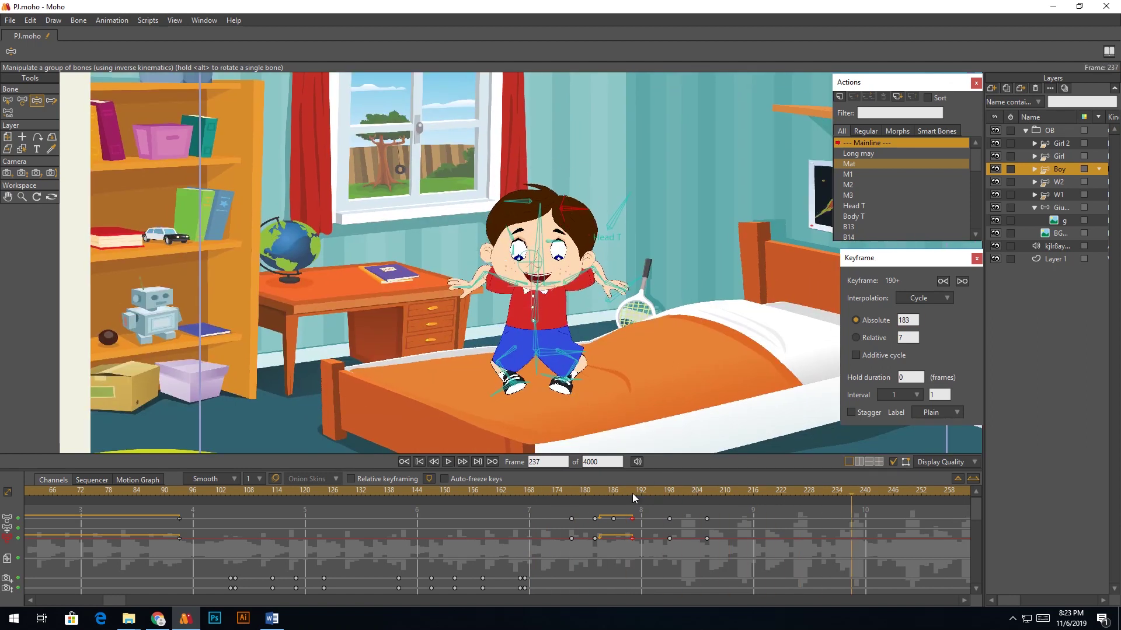
{"action": "left_click_drag", "start_coordinate": [635, 497], "coordinate": [613, 497]}
{"action": "scroll", "coordinate": [495, 258], "scroll_direction": "up", "scroll_amount": 4}
{"action": "left_click", "coordinate": [499, 225]}
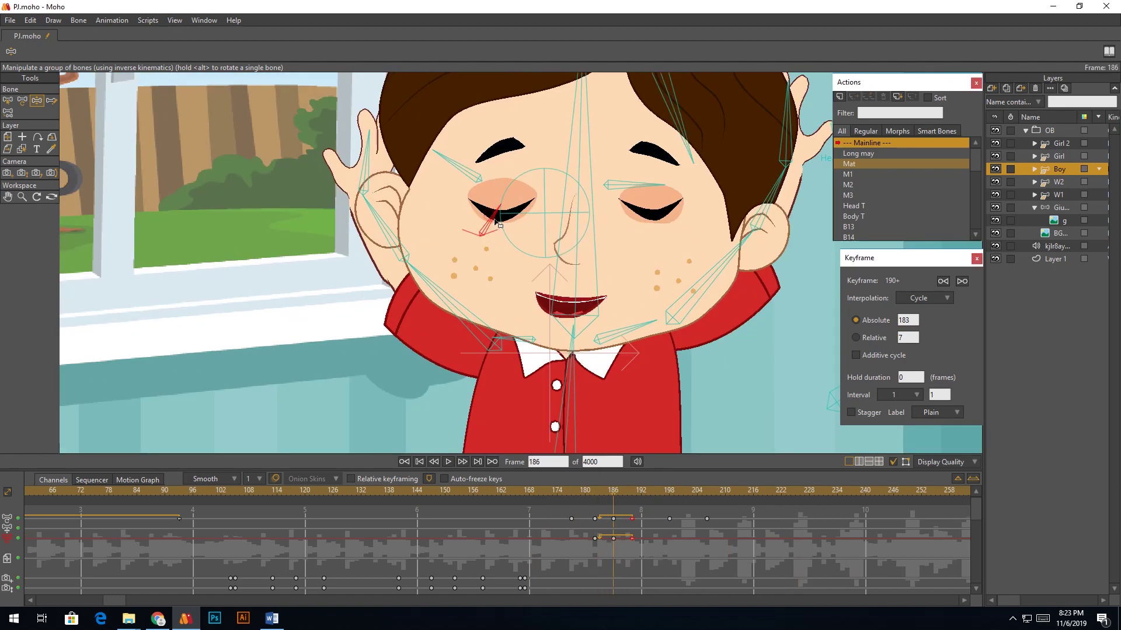
{"action": "scroll", "coordinate": [575, 149], "scroll_direction": "down", "scroll_amount": 4}
{"action": "key", "text": "space"}
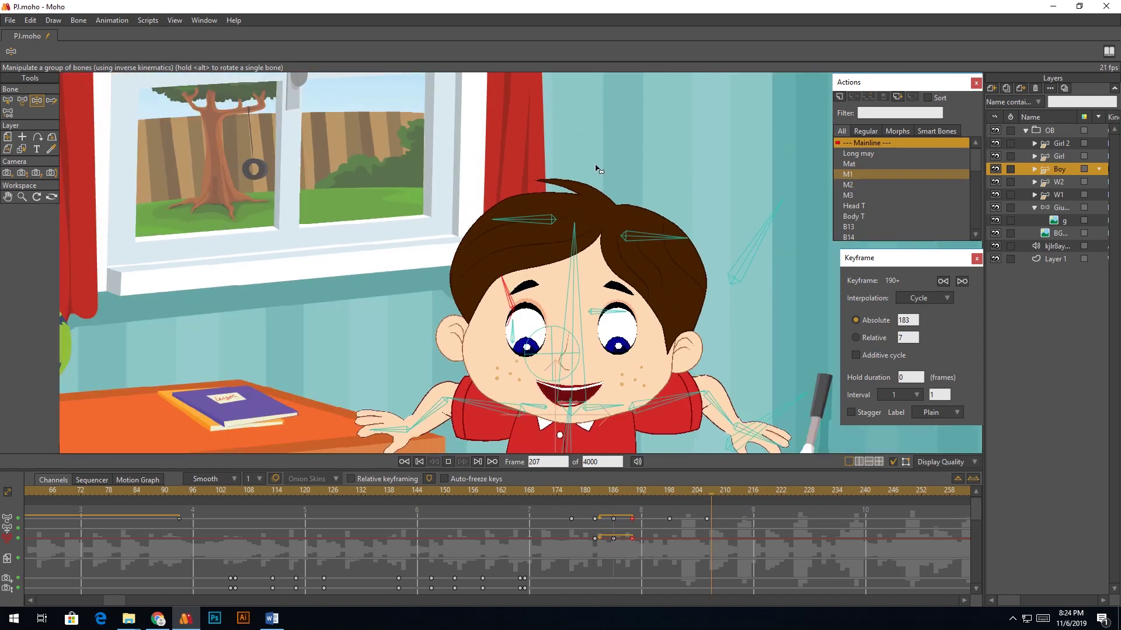
Step: Fine-tune the M1 bone's rotation on frame 186 and play the mouth cycle again
{"action": "left_click", "coordinate": [613, 493]}
{"action": "scroll", "coordinate": [537, 175], "scroll_direction": "up", "scroll_amount": 2}
{"action": "left_click_drag", "start_coordinate": [494, 136], "coordinate": [485, 151]}
{"action": "key", "text": "space"}
{"action": "scroll", "coordinate": [556, 153], "scroll_direction": "down", "scroll_amount": 3}
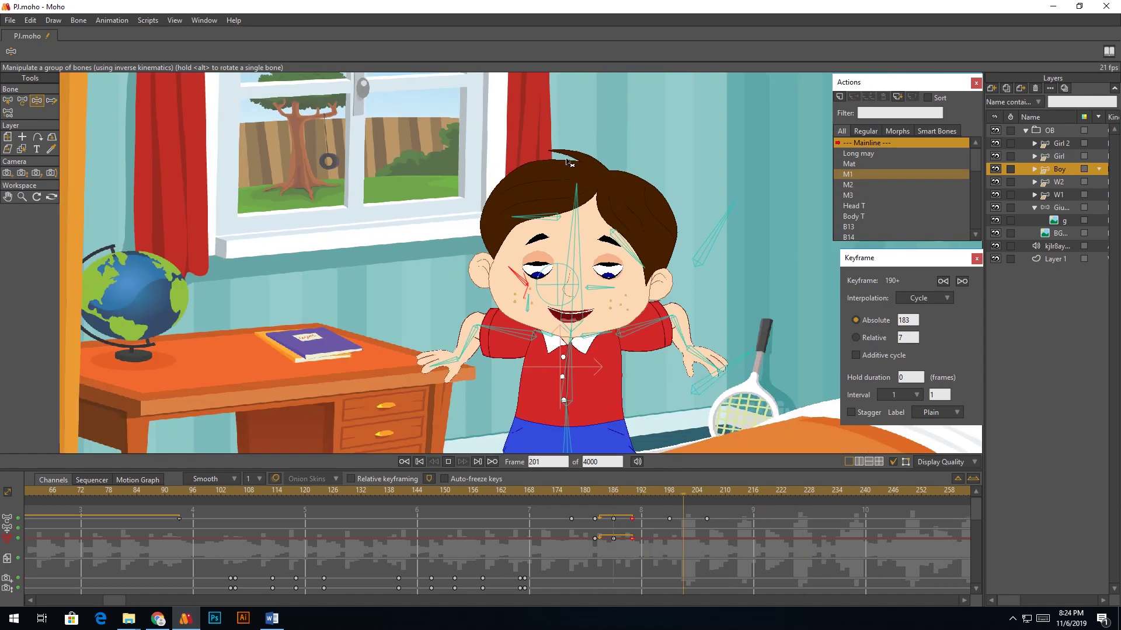
{"action": "left_click_drag", "start_coordinate": [575, 495], "coordinate": [543, 495]}
{"action": "scroll", "coordinate": [605, 421], "scroll_direction": "down", "scroll_amount": 3}
{"action": "key", "text": "space"}
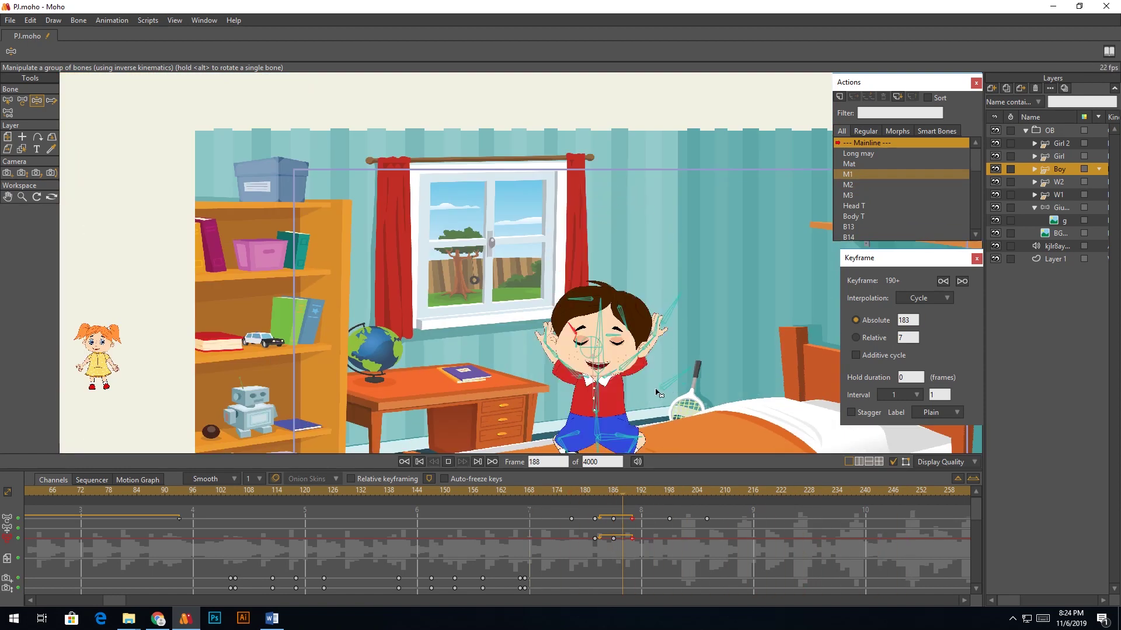
Step: Inspect the pose on frame 186 and play the mouth and eye animation in a wider view
{"action": "scroll", "coordinate": [663, 276], "scroll_direction": "up", "scroll_amount": 5}
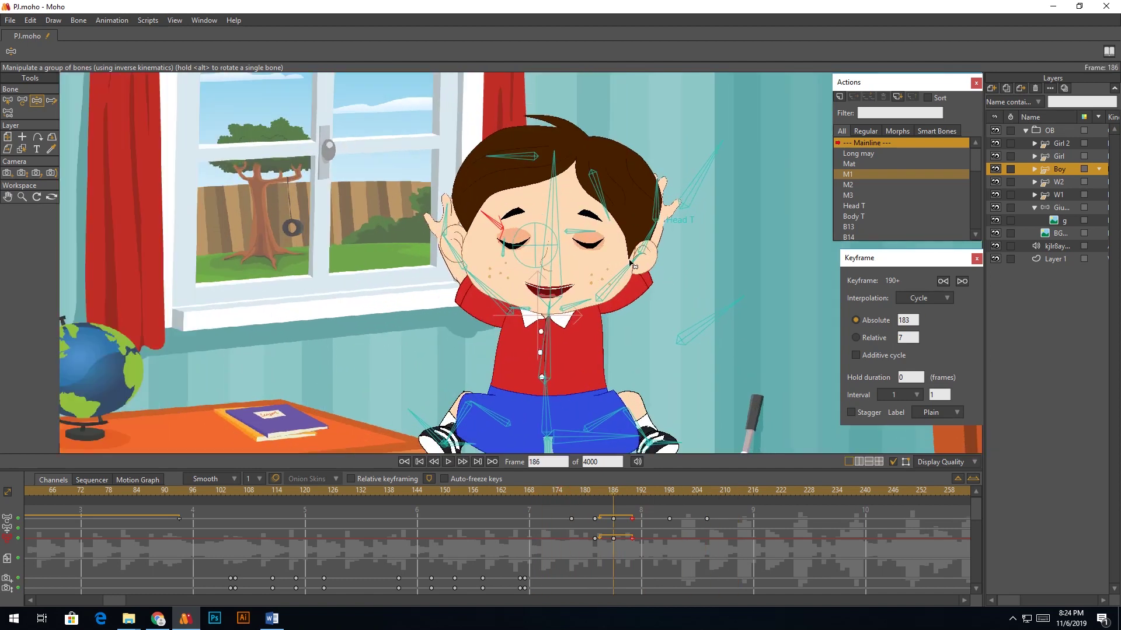
{"action": "scroll", "coordinate": [544, 256], "scroll_direction": "down", "scroll_amount": 3}
{"action": "key", "text": "space"}
{"action": "key", "text": "space"}
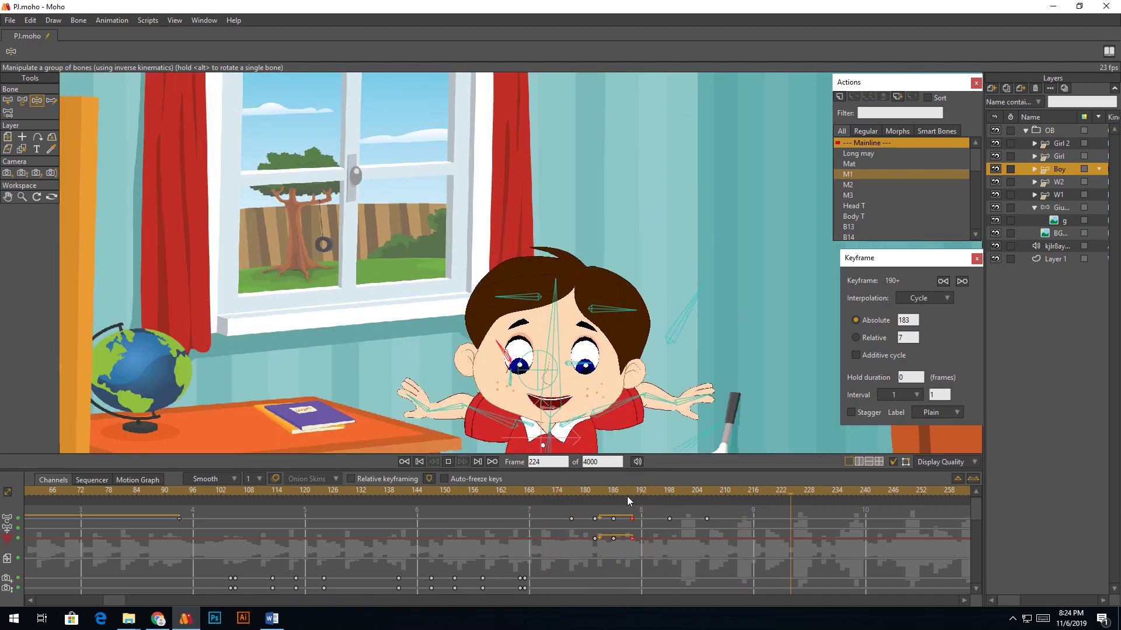
{"action": "scroll", "coordinate": [648, 378], "scroll_direction": "down", "scroll_amount": 2}
{"action": "key", "text": "space"}
{"action": "left_click_drag", "start_coordinate": [156, 554], "coordinate": [753, 564]}
{"action": "left_click", "coordinate": [233, 492]}
{"action": "key", "text": "space"}
{"action": "scroll", "coordinate": [596, 242], "scroll_direction": "down", "scroll_amount": 5}
{"action": "scroll", "coordinate": [599, 243], "scroll_direction": "down", "scroll_amount": 2}
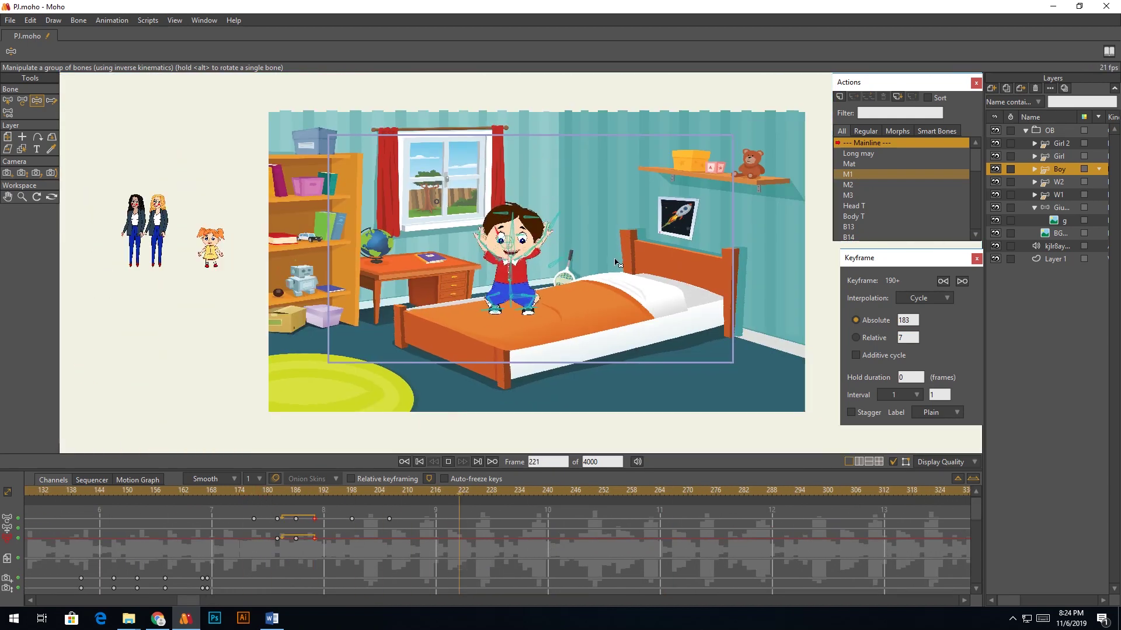
Step: Replay the shot from about frame 131 and consult the scene script in Word for the next action
{"action": "key", "text": "space"}
{"action": "left_click", "coordinate": [39, 492]}
{"action": "key", "text": "space"}
{"action": "scroll", "coordinate": [377, 388], "scroll_direction": "down", "scroll_amount": 2}
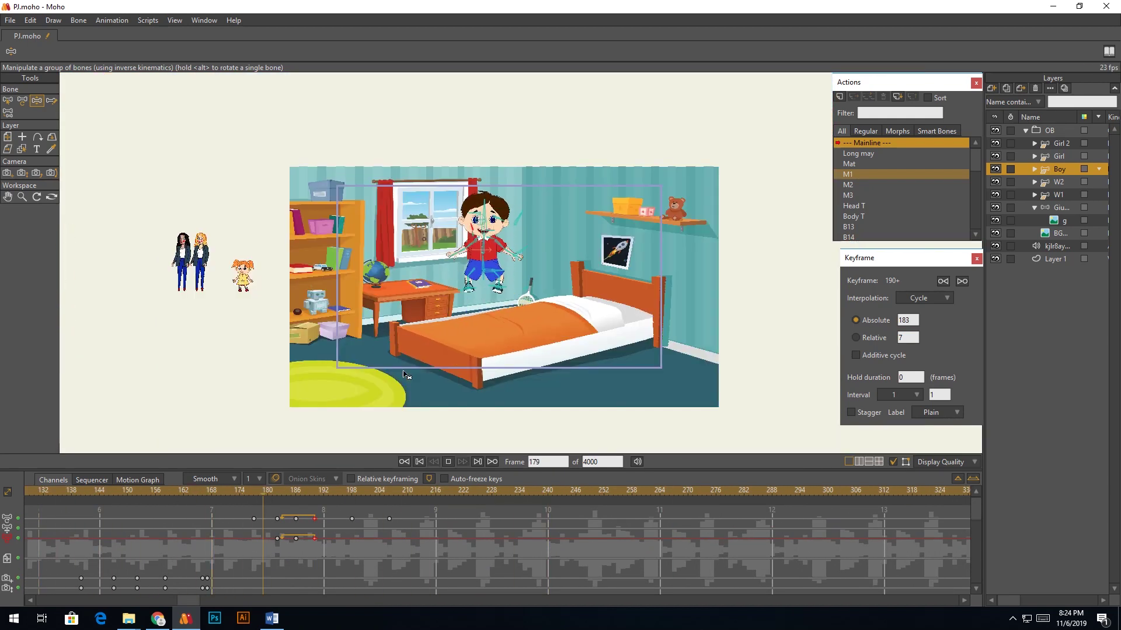
{"action": "left_click_drag", "start_coordinate": [565, 537], "coordinate": [486, 541]}
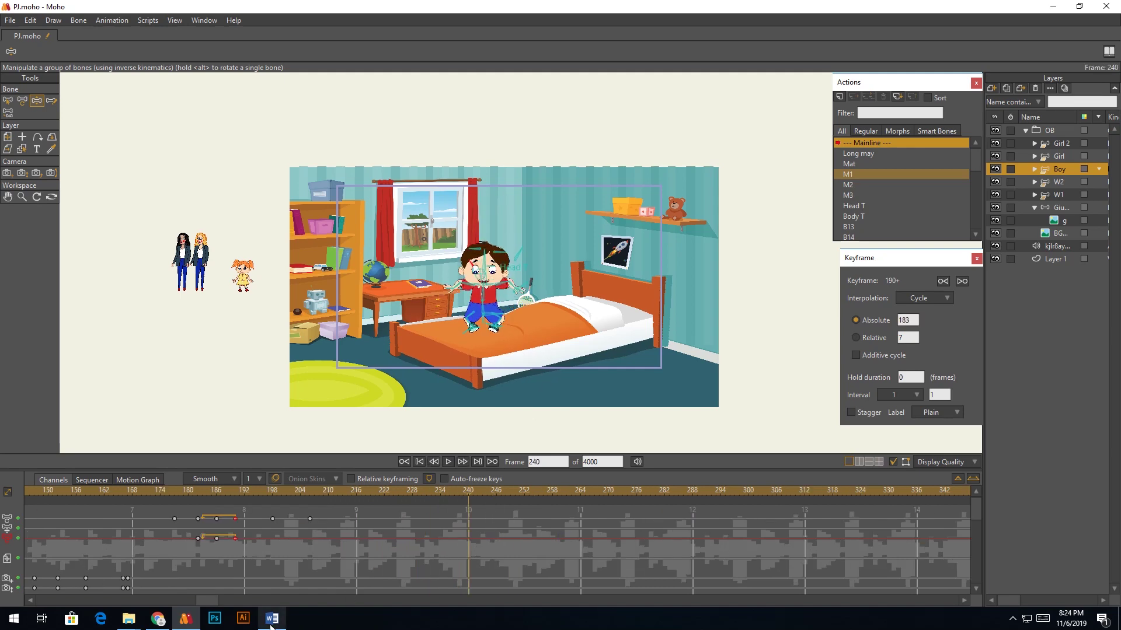
{"action": "left_click", "coordinate": [271, 620]}
{"action": "left_click", "coordinate": [272, 620]}
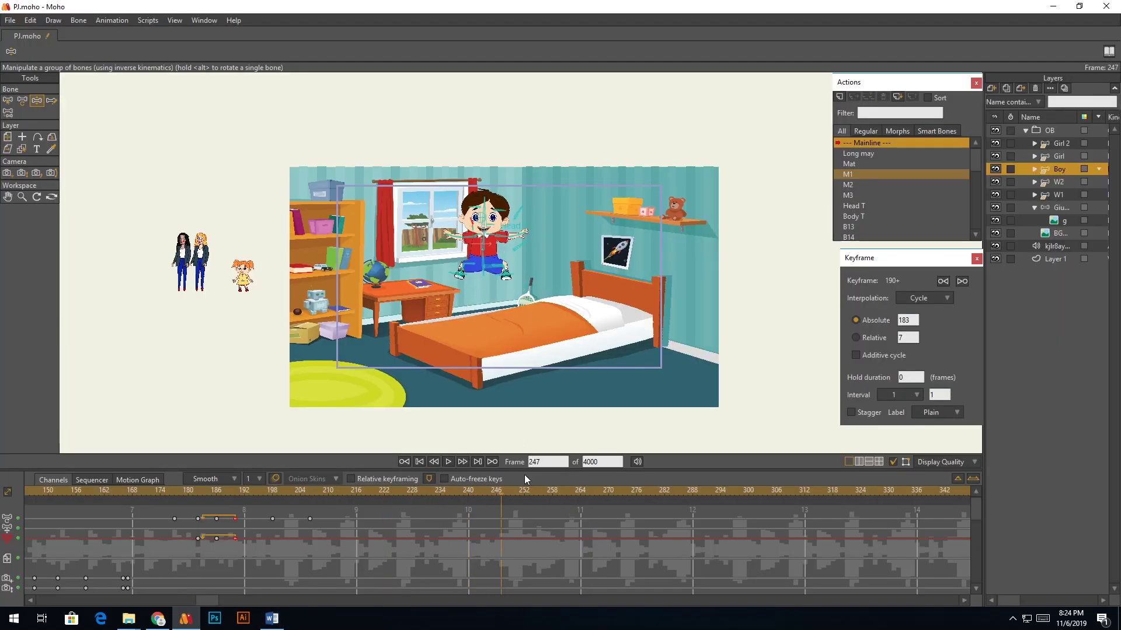
Step: Locate the start of the next move and key the boy's bones on frame 244
{"action": "left_click", "coordinate": [473, 495]}
{"action": "left_click", "coordinate": [482, 495]}
{"action": "scroll", "coordinate": [482, 249], "scroll_direction": "up", "scroll_amount": 5}
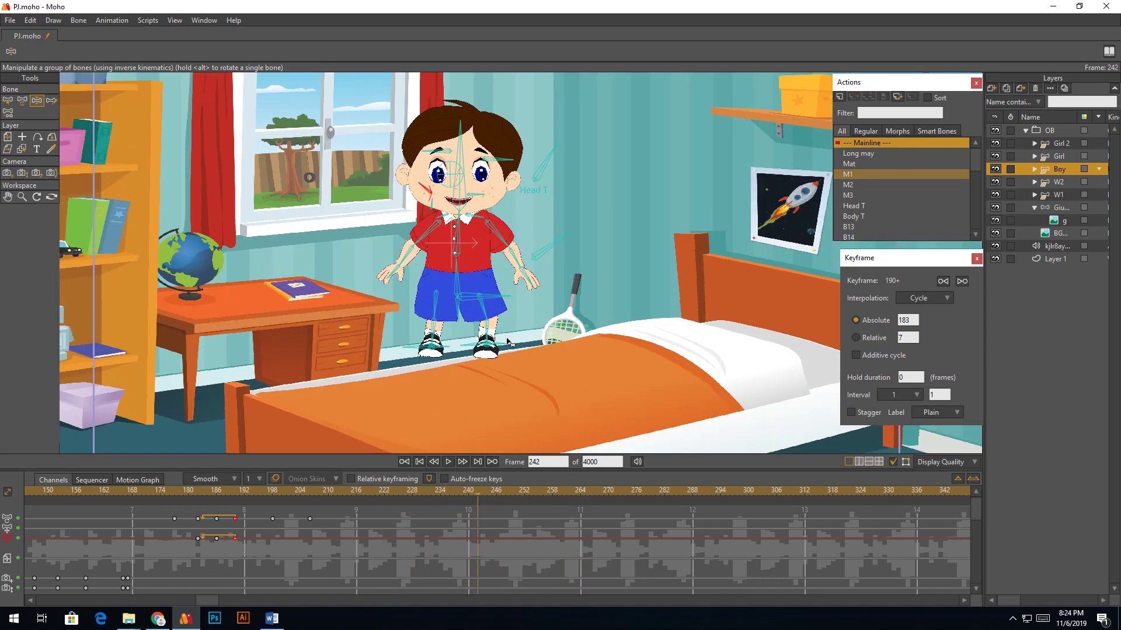
{"action": "key", "text": "Left"}
{"action": "key", "text": "Left"}
{"action": "key", "text": "Right"}
{"action": "key", "text": "Right"}
{"action": "key", "text": "Right"}
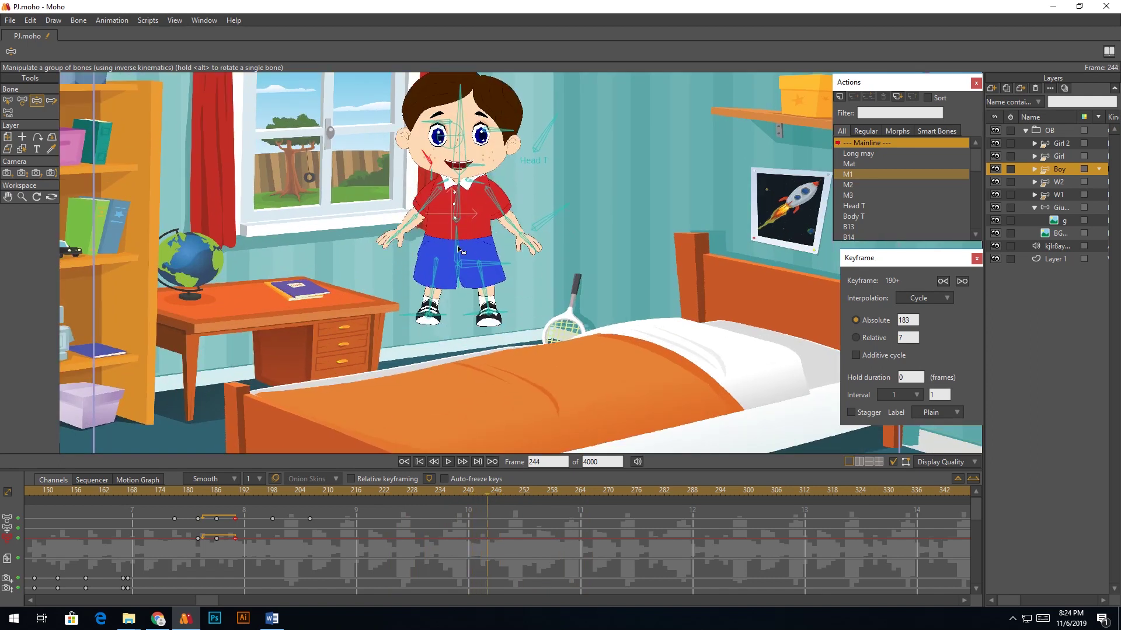
{"action": "scroll", "coordinate": [457, 247], "scroll_direction": "up", "scroll_amount": 3}
{"action": "left_click", "coordinate": [482, 229]}
{"action": "left_click_drag", "start_coordinate": [454, 496], "coordinate": [487, 501]}
{"action": "left_click_drag", "start_coordinate": [552, 156], "coordinate": [547, 201]}
{"action": "scroll", "coordinate": [547, 202], "scroll_direction": "up", "scroll_amount": 3}
{"action": "left_click", "coordinate": [545, 336]}
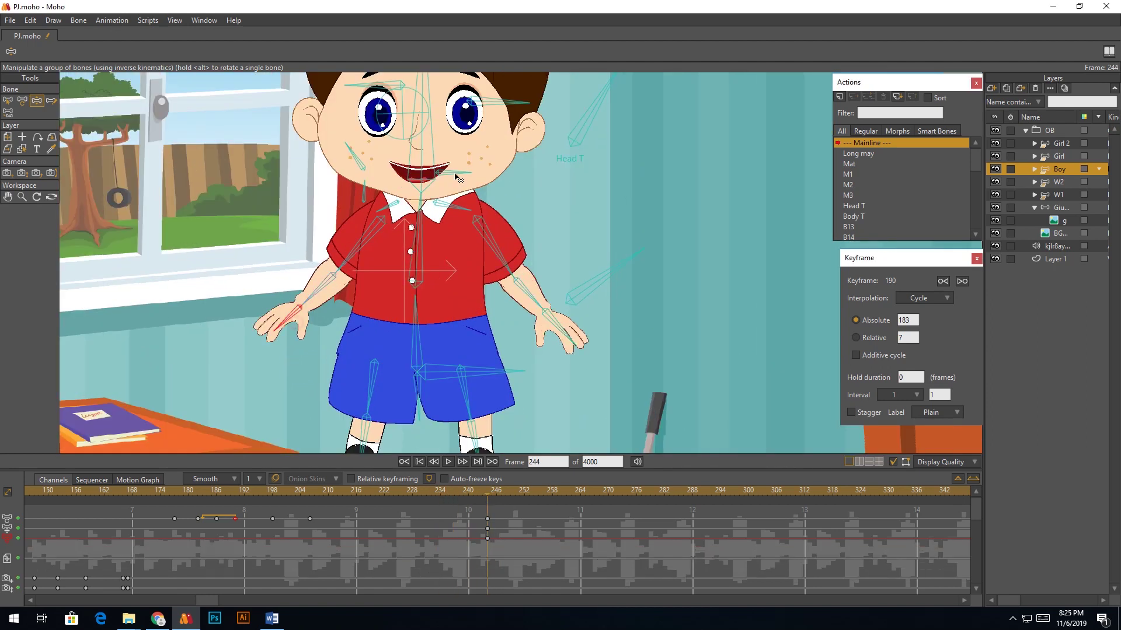
Step: Go through the boy's arm, head and body bones on frame 244 and key their positions for the starting pose
{"action": "key", "text": "t"}
{"action": "left_click", "coordinate": [412, 343]}
{"action": "scroll", "coordinate": [395, 250], "scroll_direction": "up", "scroll_amount": 2}
{"action": "left_click", "coordinate": [535, 254]}
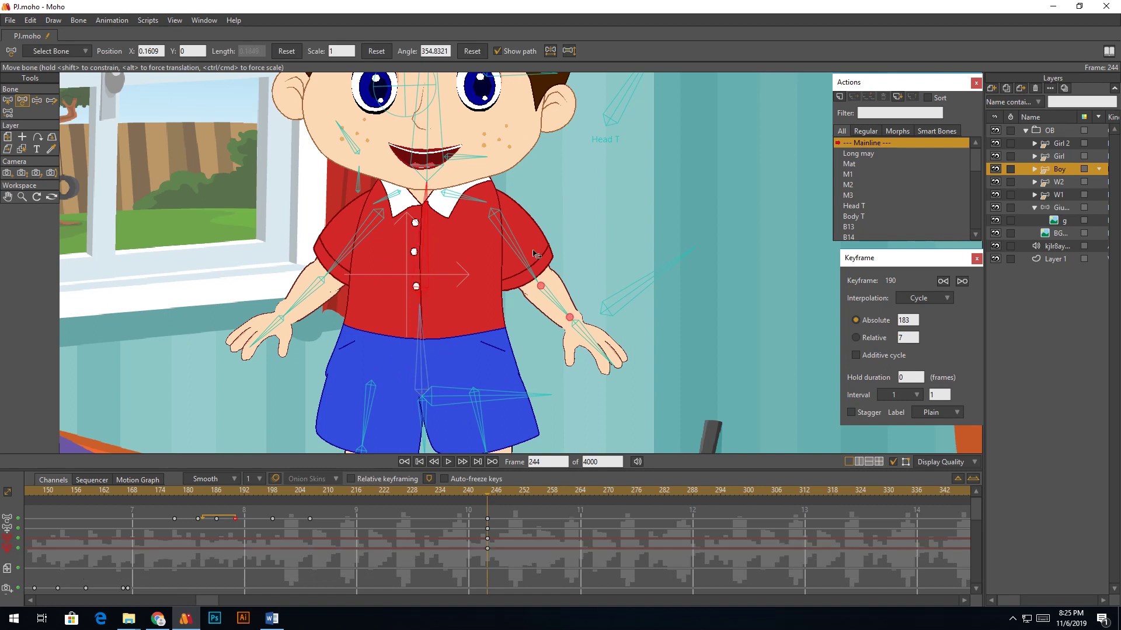
{"action": "left_click_drag", "start_coordinate": [438, 155], "coordinate": [422, 261]}
{"action": "key", "text": "z"}
{"action": "left_click", "coordinate": [350, 194]}
{"action": "left_click", "coordinate": [357, 234]}
{"action": "left_click", "coordinate": [492, 212]}
{"action": "left_click", "coordinate": [383, 231]}
{"action": "left_click", "coordinate": [366, 195]}
{"action": "left_click", "coordinate": [402, 262]}
Step: On frame 249, raise the boy's left arm beside his head with the hand pointing up
{"action": "left_click", "coordinate": [510, 490]}
{"action": "scroll", "coordinate": [409, 280], "scroll_direction": "down", "scroll_amount": 6}
{"action": "scroll", "coordinate": [417, 213], "scroll_direction": "up", "scroll_amount": 5}
{"action": "key", "text": "t"}
{"action": "left_click_drag", "start_coordinate": [374, 210], "coordinate": [376, 195]}
{"action": "key", "text": "ctrl+z"}
{"action": "key", "text": "z"}
{"action": "key", "text": "t"}
{"action": "key", "text": "z"}
{"action": "left_click_drag", "start_coordinate": [496, 277], "coordinate": [523, 195]}
{"action": "left_click_drag", "start_coordinate": [542, 354], "coordinate": [471, 133]}
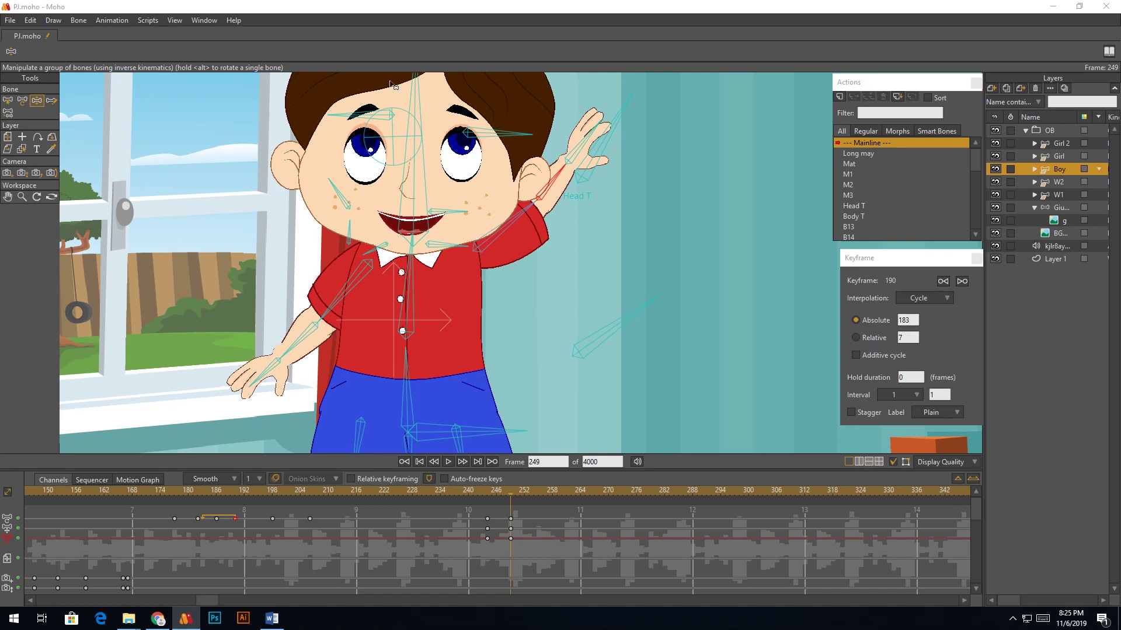
Step: Tilt the boy's head on frame 249, bend his other arm downward and reposition the bone at the base of the head
{"action": "left_click_drag", "start_coordinate": [393, 86], "coordinate": [408, 131]}
{"action": "mouse_move", "coordinate": [297, 331]}
{"action": "left_mouse_down"}
{"action": "mouse_move", "coordinate": [199, 280]}
{"action": "mouse_move", "coordinate": [277, 335]}
{"action": "left_mouse_up"}
{"action": "left_click_drag", "start_coordinate": [546, 203], "coordinate": [541, 164]}
{"action": "scroll", "coordinate": [397, 205], "scroll_direction": "up", "scroll_amount": 3}
{"action": "key", "text": "t"}
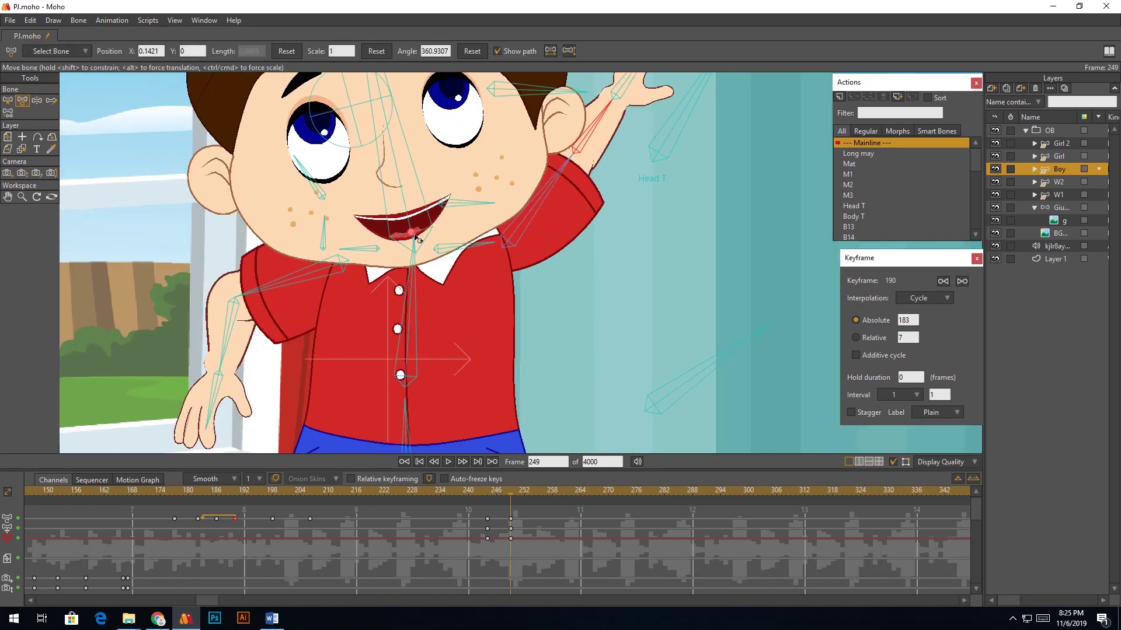
{"action": "left_click_drag", "start_coordinate": [414, 237], "coordinate": [410, 215]}
{"action": "scroll", "coordinate": [449, 184], "scroll_direction": "down", "scroll_amount": 4}
{"action": "scroll", "coordinate": [502, 192], "scroll_direction": "down", "scroll_amount": 1}
{"action": "key", "text": "z"}
Step: Refine the raised arm and head tilt on frame 249, and bend one leg up behind the boy
{"action": "left_click_drag", "start_coordinate": [530, 169], "coordinate": [515, 168]}
{"action": "left_click_drag", "start_coordinate": [391, 111], "coordinate": [380, 116]}
{"action": "scroll", "coordinate": [409, 280], "scroll_direction": "down", "scroll_amount": 4}
{"action": "scroll", "coordinate": [410, 323], "scroll_direction": "up", "scroll_amount": 1}
{"action": "left_click_drag", "start_coordinate": [397, 338], "coordinate": [392, 285]}
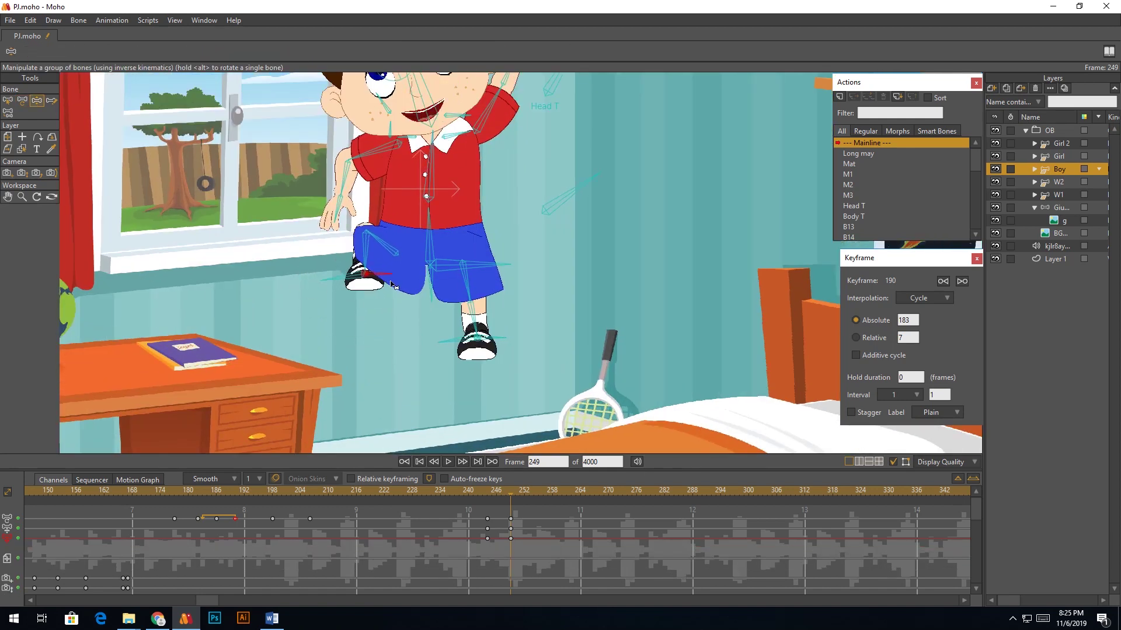
{"action": "scroll", "coordinate": [483, 242], "scroll_direction": "up", "scroll_amount": 1}
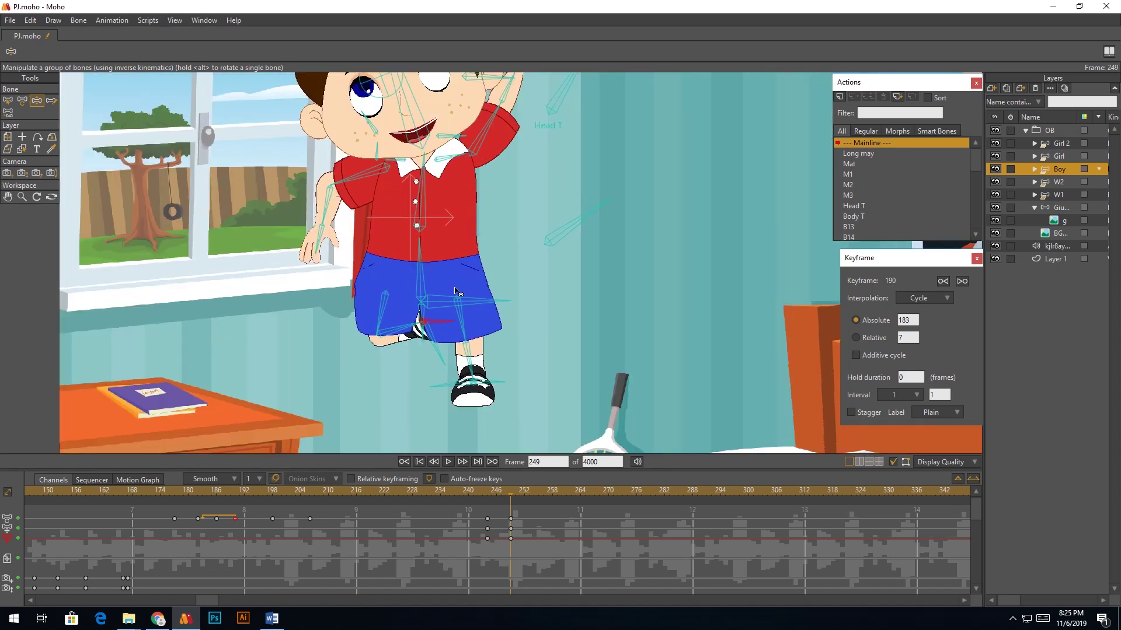
{"action": "scroll", "coordinate": [374, 292], "scroll_direction": "down", "scroll_amount": 2}
{"action": "scroll", "coordinate": [354, 245], "scroll_direction": "up", "scroll_amount": 2}
{"action": "left_click_drag", "start_coordinate": [334, 239], "coordinate": [332, 221]}
{"action": "scroll", "coordinate": [435, 338], "scroll_direction": "down", "scroll_amount": 2}
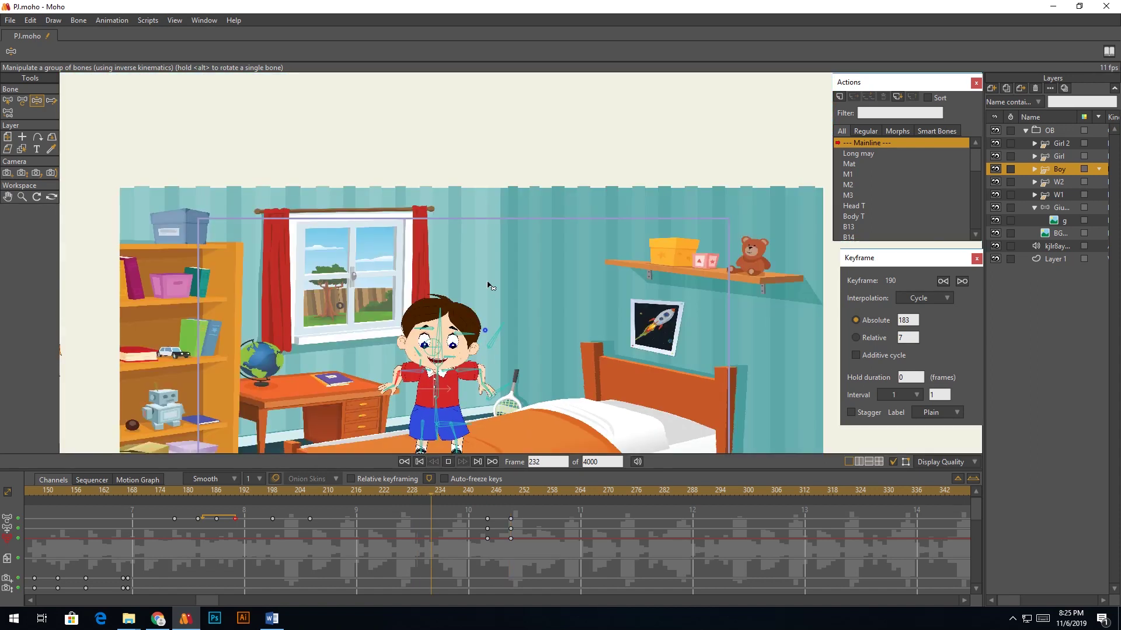
Step: Play the move into the raised-arm pose, starting a few frames before frame 244
{"action": "scroll", "coordinate": [497, 257], "scroll_direction": "up", "scroll_amount": 1}
{"action": "left_click", "coordinate": [477, 490]}
{"action": "key", "text": "space"}
{"action": "key", "text": "space"}
{"action": "left_click", "coordinate": [464, 491]}
{"action": "key", "text": "space"}
{"action": "key", "text": "space"}
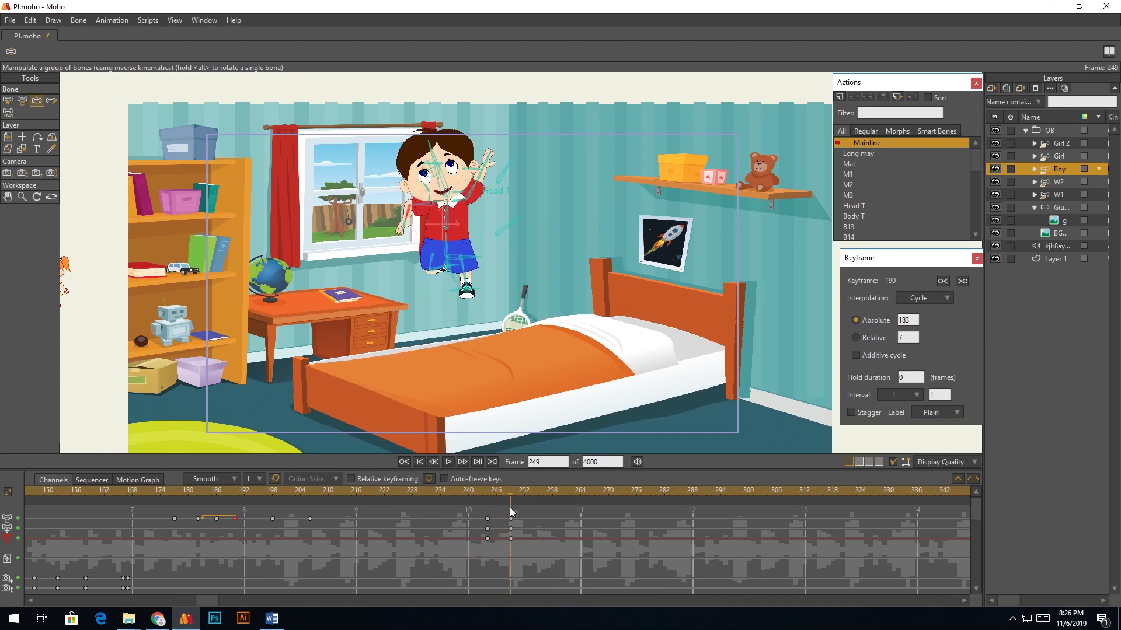
Step: Move the boy's head bone on frame 249 to X 0.2027, Y 0.0133, with its starting position keyed on frame 244
{"action": "scroll", "coordinate": [444, 231], "scroll_direction": "up", "scroll_amount": 4}
{"action": "key", "text": "t"}
{"action": "left_click", "coordinate": [439, 123]}
{"action": "scroll", "coordinate": [197, 550], "scroll_direction": "up", "scroll_amount": 5}
{"action": "scroll", "coordinate": [205, 557], "scroll_direction": "up", "scroll_amount": 3}
{"action": "scroll", "coordinate": [333, 557], "scroll_direction": "down", "scroll_amount": 8}
{"action": "left_click_drag", "start_coordinate": [585, 542], "coordinate": [567, 555]}
{"action": "key", "text": "Delete"}
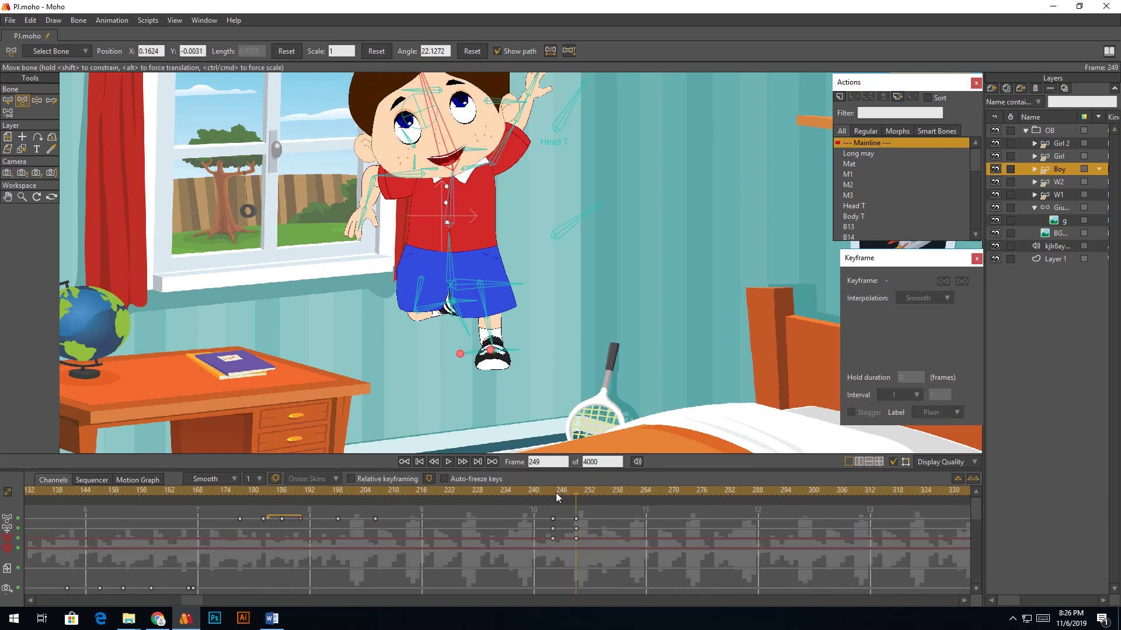
{"action": "left_click", "coordinate": [556, 493]}
{"action": "left_click", "coordinate": [577, 498]}
{"action": "scroll", "coordinate": [432, 243], "scroll_direction": "up", "scroll_amount": 4}
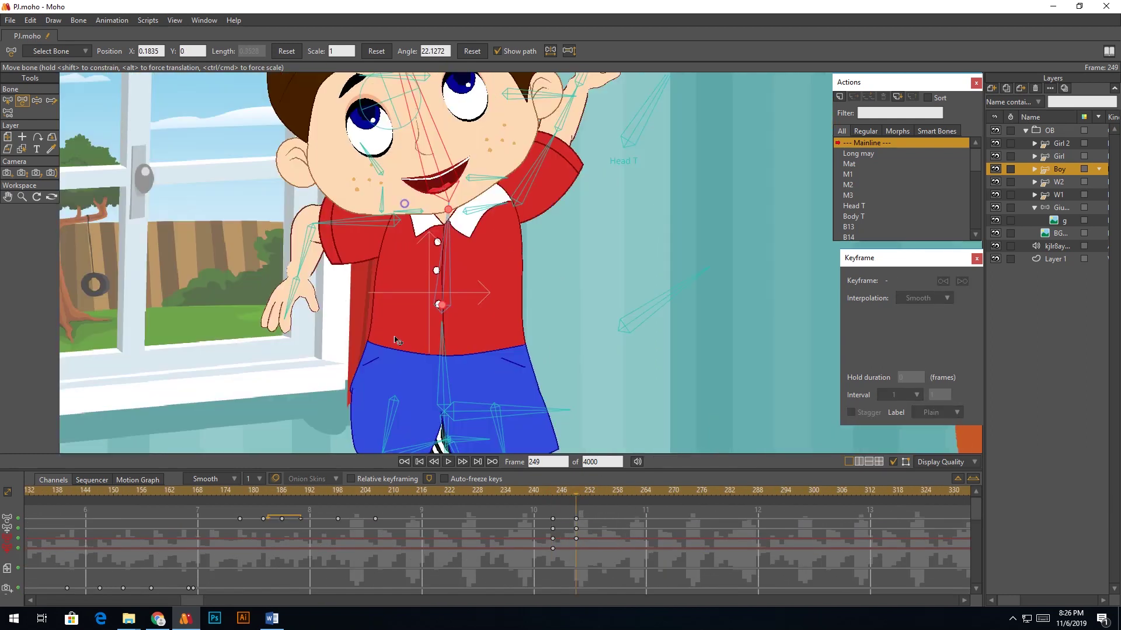
{"action": "scroll", "coordinate": [435, 242], "scroll_direction": "down", "scroll_amount": 4}
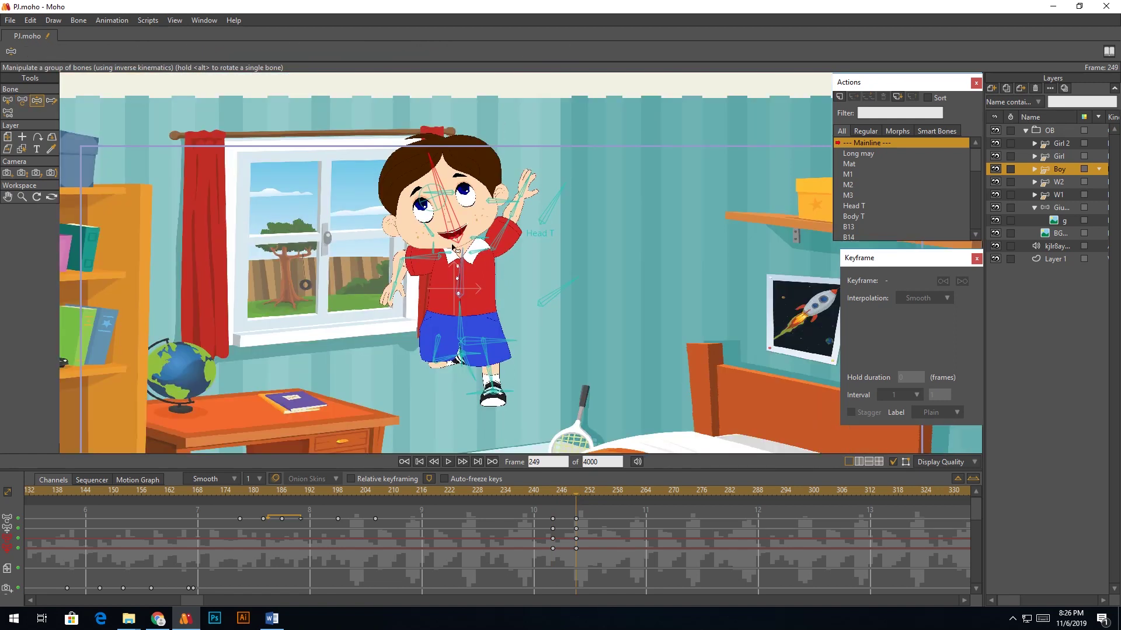
{"action": "scroll", "coordinate": [463, 234], "scroll_direction": "up", "scroll_amount": 3}
{"action": "left_click", "coordinate": [484, 495]}
{"action": "scroll", "coordinate": [532, 311], "scroll_direction": "down", "scroll_amount": 1}
{"action": "scroll", "coordinate": [532, 311], "scroll_direction": "down", "scroll_amount": 2}
{"action": "left_click", "coordinate": [579, 495]}
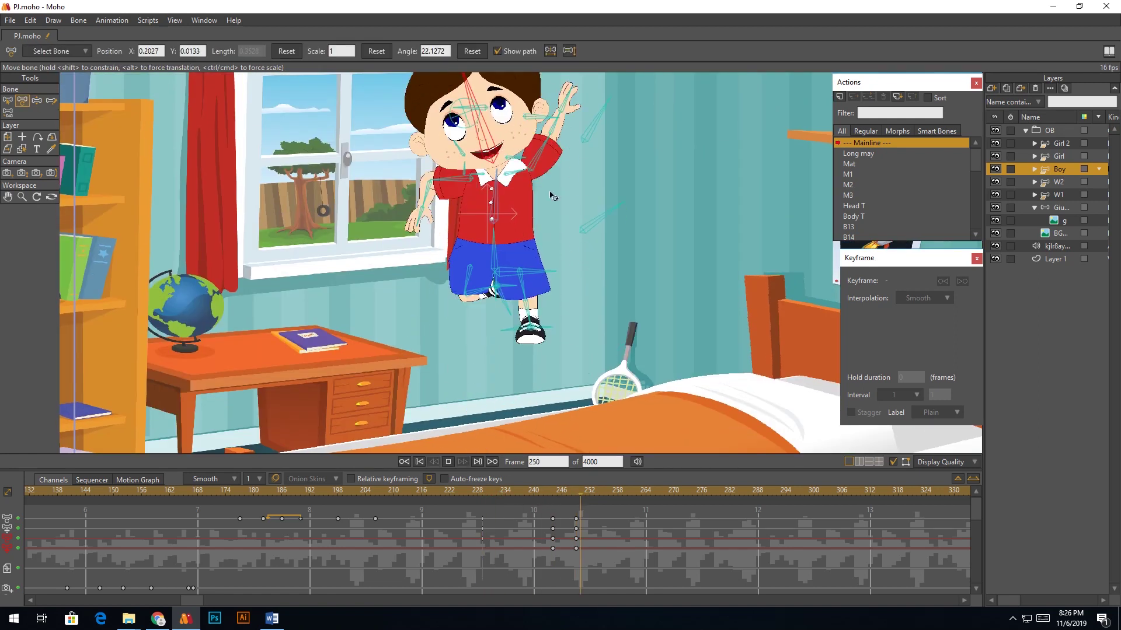
Step: Adjust the rising left arm on frame 246 as an in-between pose and play the move
{"action": "left_click_drag", "start_coordinate": [553, 195], "coordinate": [533, 253]}
{"action": "left_click_drag", "start_coordinate": [543, 491], "coordinate": [563, 514]}
{"action": "scroll", "coordinate": [558, 298], "scroll_direction": "up", "scroll_amount": 2}
{"action": "key", "text": "z"}
{"action": "left_click_drag", "start_coordinate": [566, 273], "coordinate": [554, 263]}
{"action": "key", "text": "space"}
{"action": "key", "text": "space"}
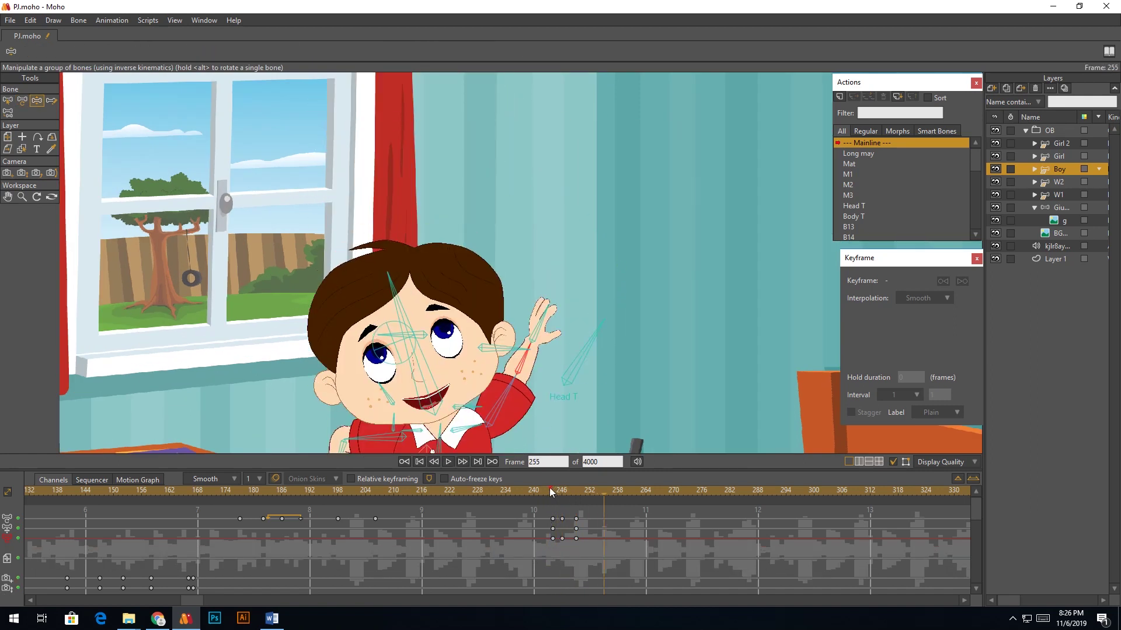
Step: Replay the arm raise from about frame 240 in a wider view
{"action": "left_click", "coordinate": [541, 492]}
{"action": "scroll", "coordinate": [572, 403], "scroll_direction": "down", "scroll_amount": 2}
{"action": "key", "text": "space"}
{"action": "key", "text": "space"}
{"action": "left_click", "coordinate": [535, 494]}
{"action": "scroll", "coordinate": [594, 292], "scroll_direction": "down", "scroll_amount": 4}
{"action": "key", "text": "space"}
{"action": "key", "text": "space"}
Step: Switch the boy's left-hand layer, Tay trai 2, to drawing 6 on frame 246 and to drawing 12 just after it
{"action": "left_click_drag", "start_coordinate": [557, 494], "coordinate": [563, 495]}
{"action": "left_click", "coordinate": [1034, 169]}
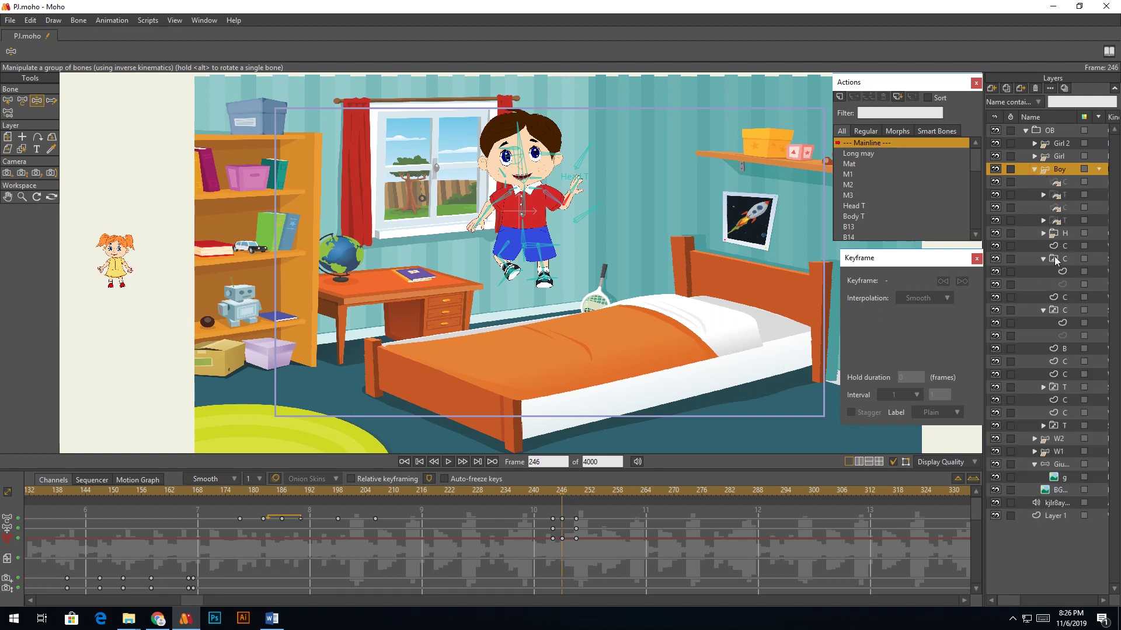
{"action": "left_click", "coordinate": [1060, 335]}
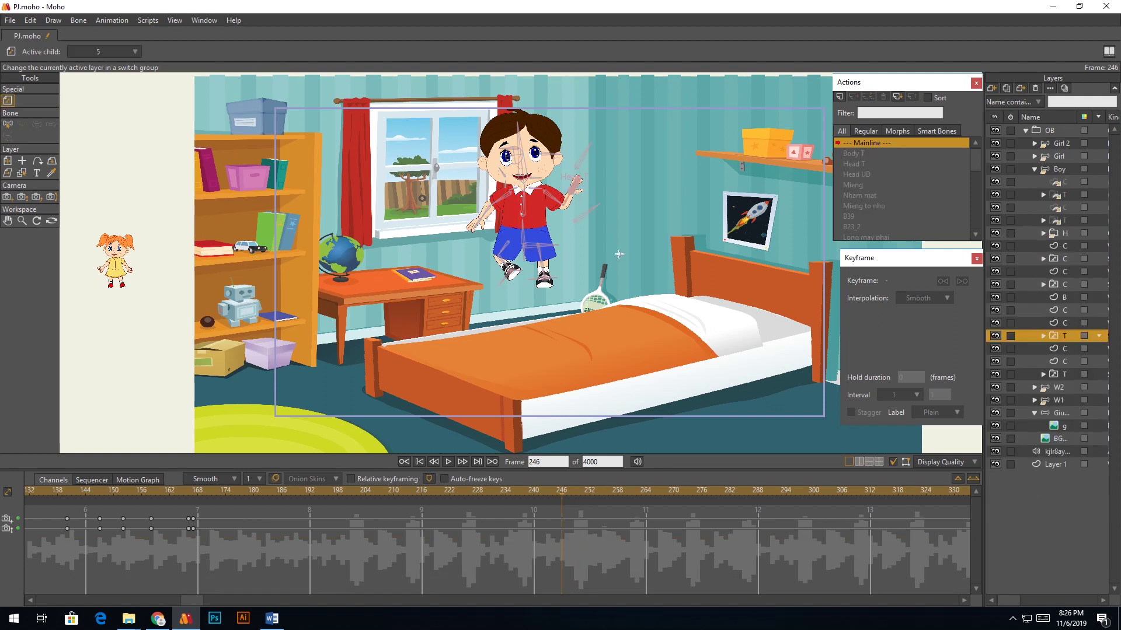
{"action": "left_click", "coordinate": [196, 20]}
{"action": "left_click", "coordinate": [230, 186]}
{"action": "mouse_move", "coordinate": [815, 590]}
{"action": "left_mouse_down"}
{"action": "mouse_move", "coordinate": [887, 592]}
{"action": "mouse_move", "coordinate": [868, 595]}
{"action": "left_mouse_up"}
{"action": "scroll", "coordinate": [568, 197], "scroll_direction": "up", "scroll_amount": 4}
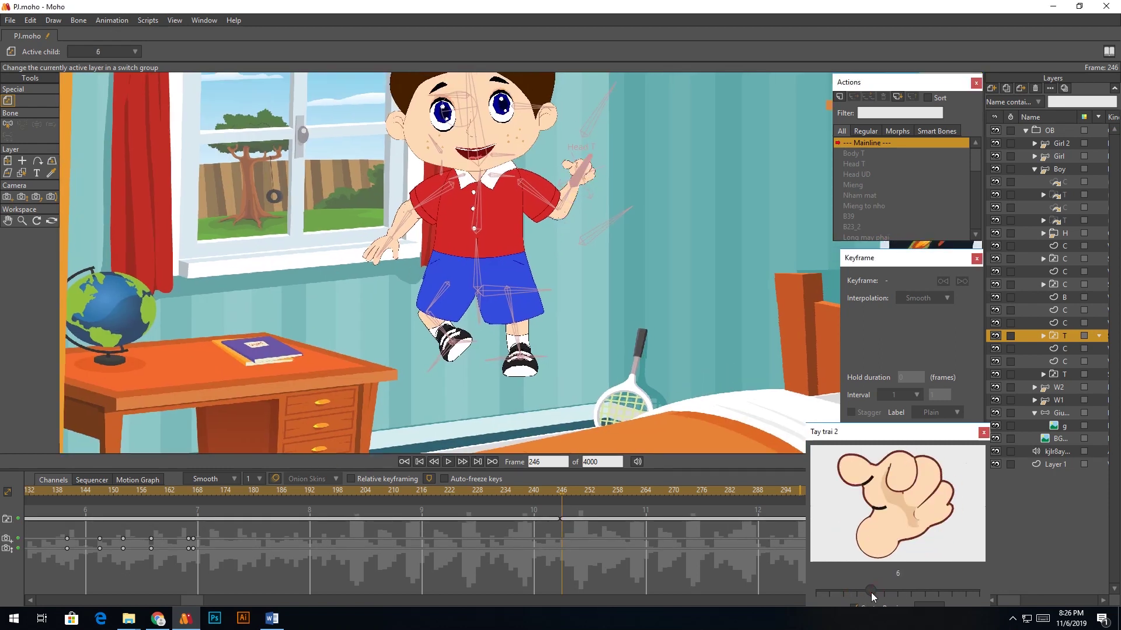
{"action": "left_click_drag", "start_coordinate": [906, 594], "coordinate": [952, 592]}
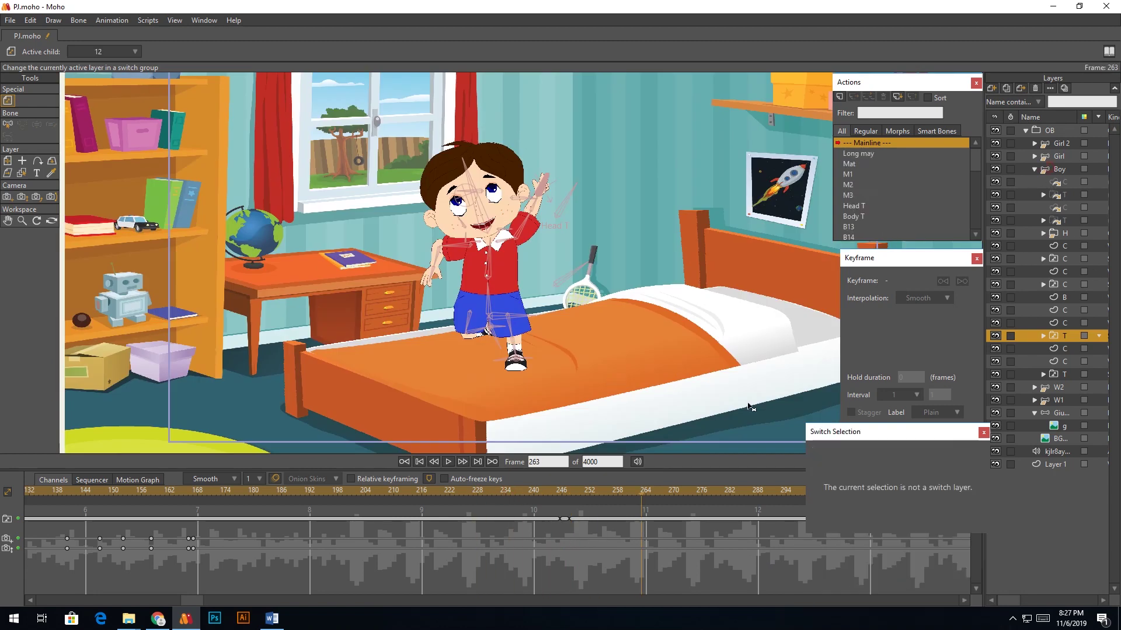
Step: Reselect the Boy layer and play the raised-arm move with the hand changes
{"action": "left_click", "coordinate": [1059, 170]}
{"action": "left_click_drag", "start_coordinate": [637, 362], "coordinate": [575, 212]}
{"action": "left_click", "coordinate": [516, 495]}
{"action": "scroll", "coordinate": [602, 351], "scroll_direction": "down", "scroll_amount": 2}
{"action": "key", "text": "space"}
{"action": "key", "text": "space"}
Step: Key the Boy layer's position on frame 244 and raise the layer to Y 0.7146 on frame 250
{"action": "left_click", "coordinate": [550, 497]}
{"action": "left_click", "coordinate": [553, 500]}
{"action": "left_click_drag", "start_coordinate": [544, 327], "coordinate": [502, 388]}
{"action": "key", "text": "m"}
{"action": "left_click", "coordinate": [502, 387]}
{"action": "left_click_drag", "start_coordinate": [559, 499], "coordinate": [600, 497]}
{"action": "left_click_drag", "start_coordinate": [432, 198], "coordinate": [432, 175]}
Step: Play the jump and raise the Boy layer slightly higher, to Y 0.8550, on frame 254
{"action": "left_click", "coordinate": [510, 495]}
{"action": "key", "text": "space"}
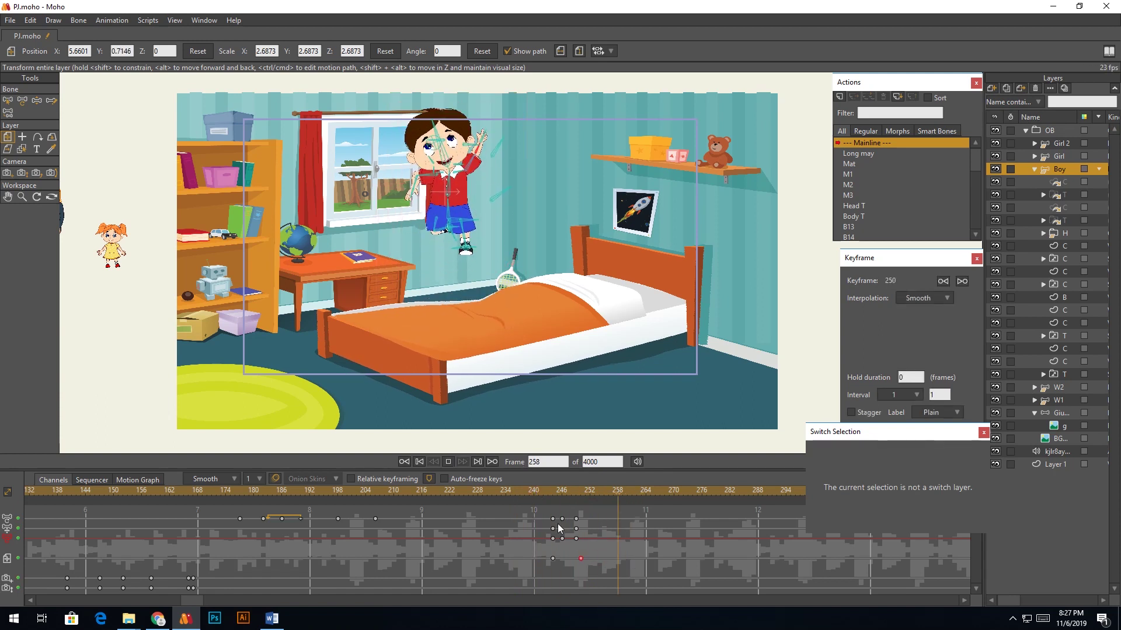
{"action": "key", "text": "space"}
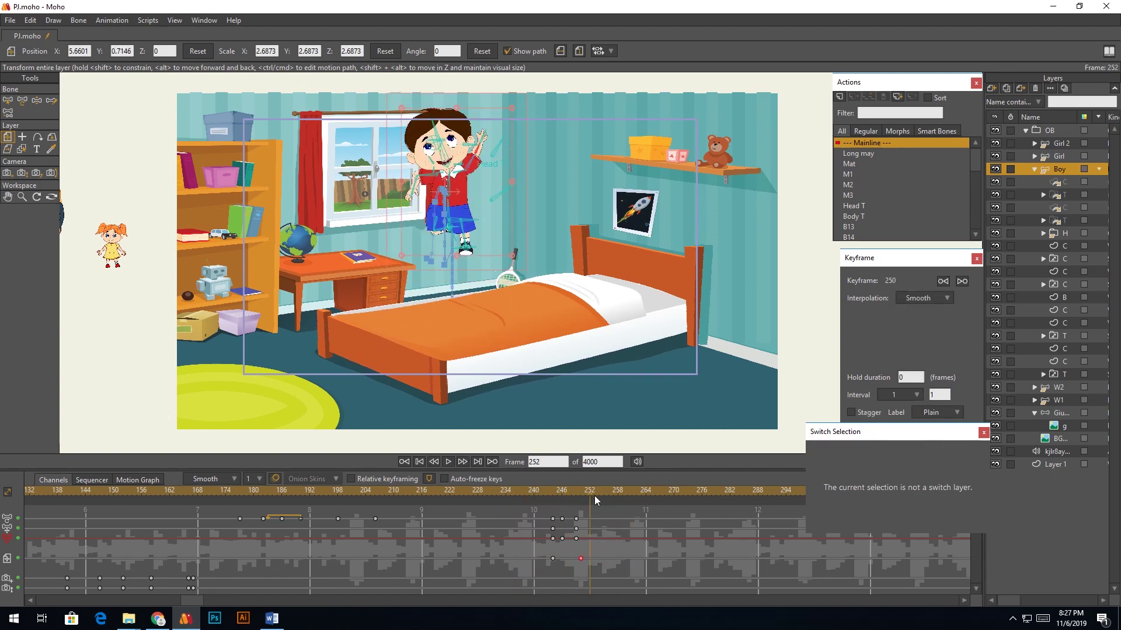
{"action": "key", "text": "Right"}
{"action": "key", "text": "Right"}
{"action": "key", "text": "Right"}
{"action": "left_click_drag", "start_coordinate": [479, 255], "coordinate": [479, 247]}
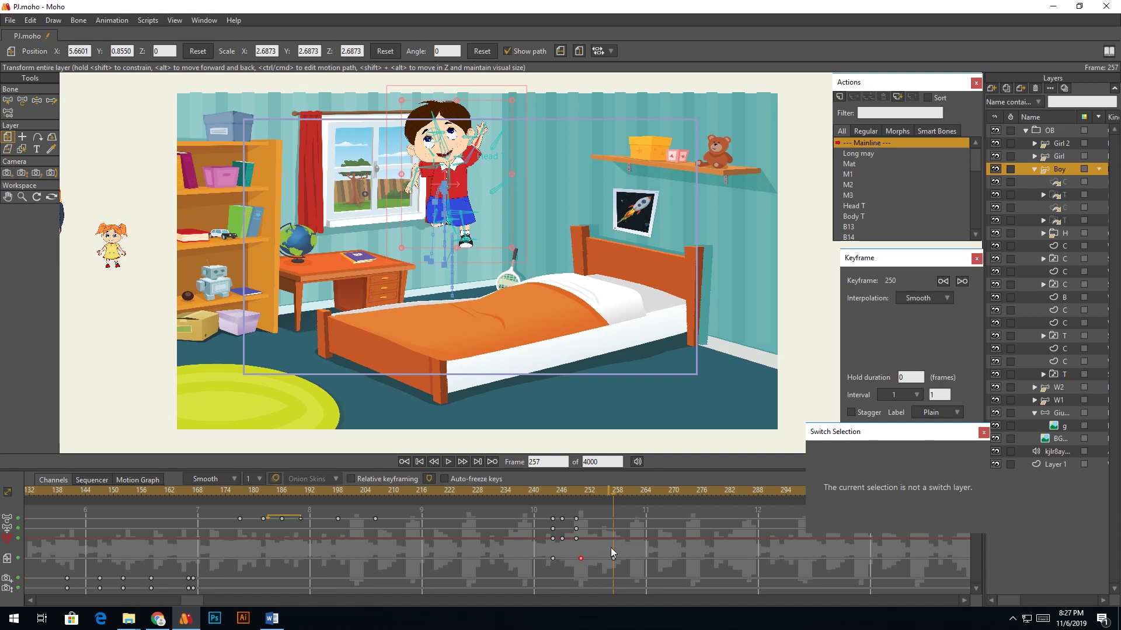
Step: Copy the Boy layer's position key from frame 1 to frame 259 for the landing and play the jump
{"action": "scroll", "coordinate": [475, 553], "scroll_direction": "up", "scroll_amount": 10}
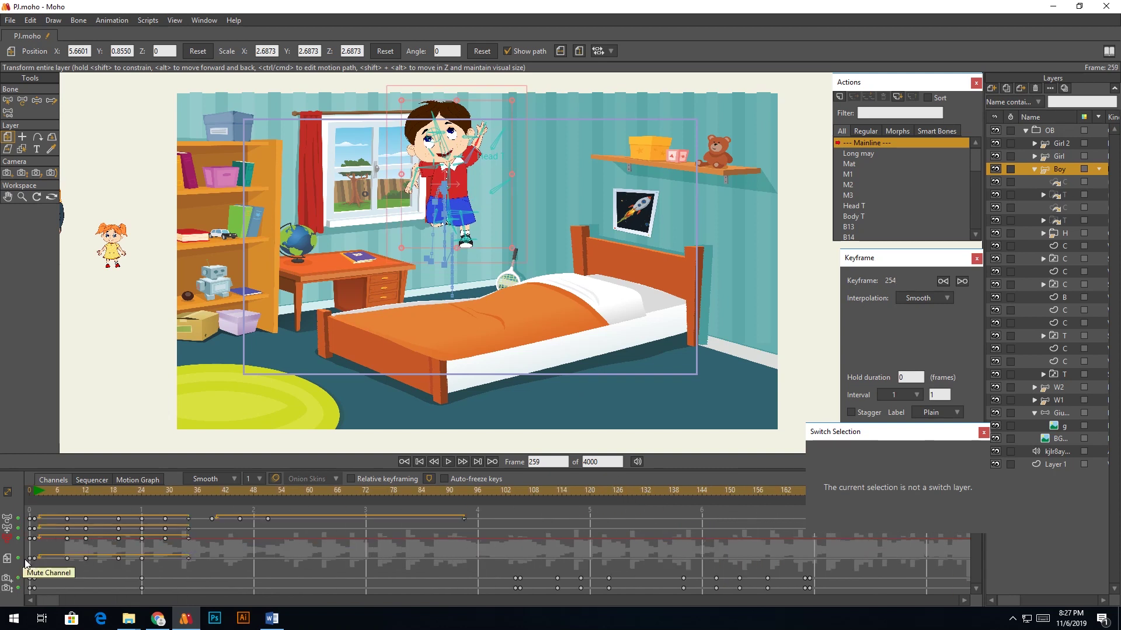
{"action": "key", "text": "space"}
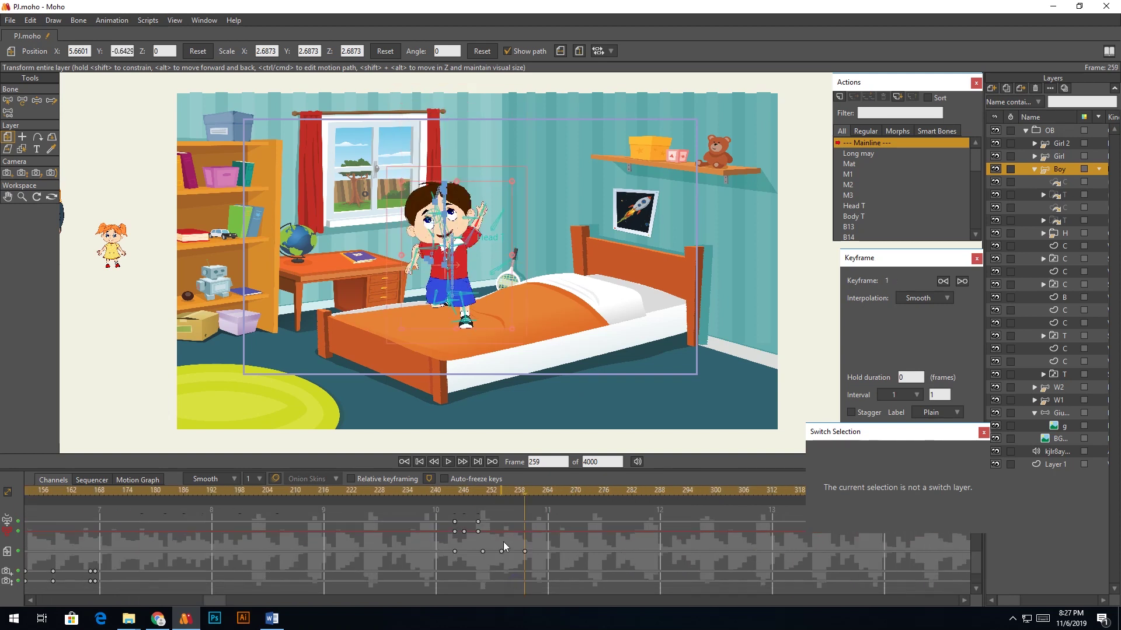
{"action": "left_click", "coordinate": [435, 489]}
{"action": "key", "text": "space"}
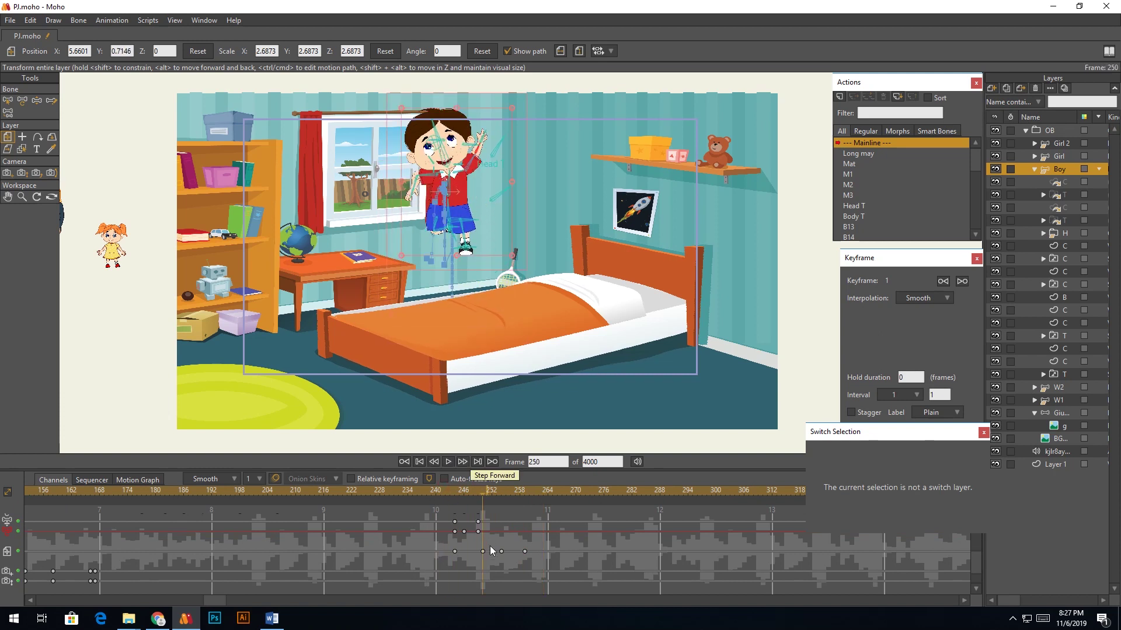
Step: On frame 253, hide the motion path, stretch the boy's lowered arm out sideways, adjust his bent leg and save the file
{"action": "scroll", "coordinate": [489, 545], "scroll_direction": "up", "scroll_amount": 1}
{"action": "left_click", "coordinate": [497, 492]}
{"action": "scroll", "coordinate": [455, 176], "scroll_direction": "up", "scroll_amount": 3}
{"action": "key", "text": "z"}
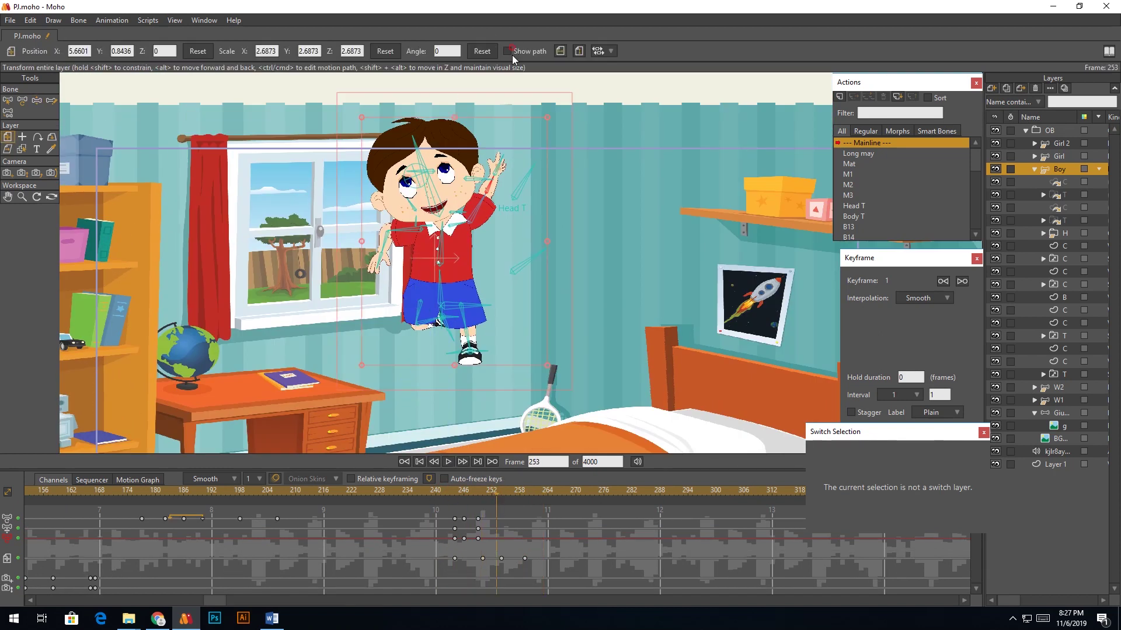
{"action": "scroll", "coordinate": [403, 195], "scroll_direction": "up", "scroll_amount": 3}
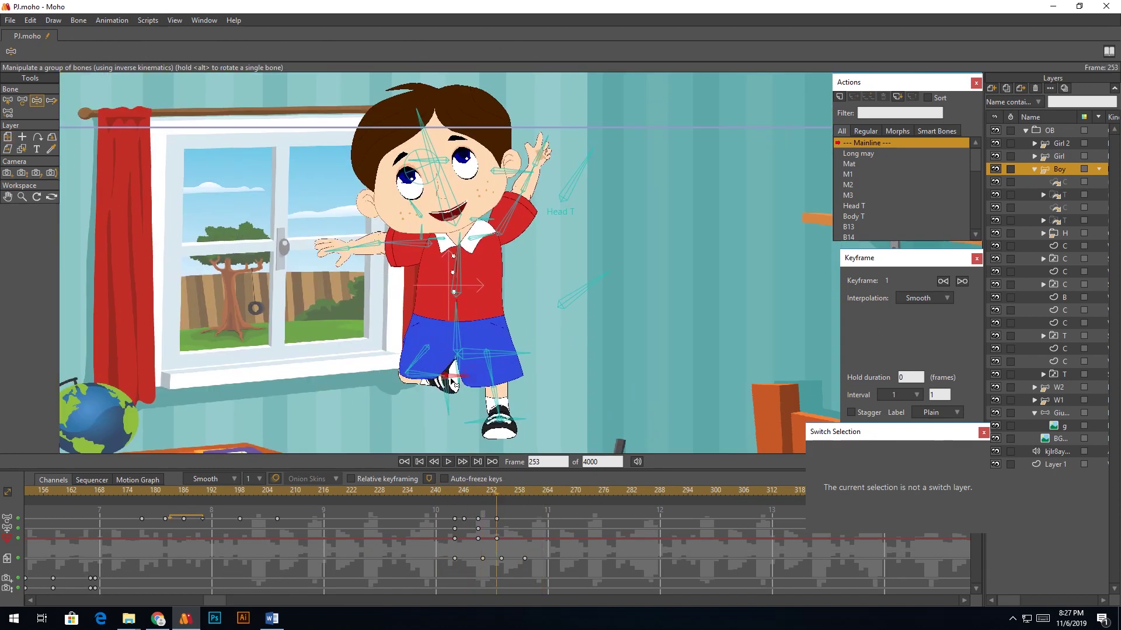
{"action": "mouse_move", "coordinate": [422, 407]}
{"action": "left_mouse_down"}
{"action": "mouse_move", "coordinate": [482, 384]}
{"action": "mouse_move", "coordinate": [495, 347]}
{"action": "mouse_move", "coordinate": [423, 300]}
{"action": "left_mouse_up"}
{"action": "key", "text": "ctrl+s"}
{"action": "scroll", "coordinate": [497, 348], "scroll_direction": "up", "scroll_amount": 2}
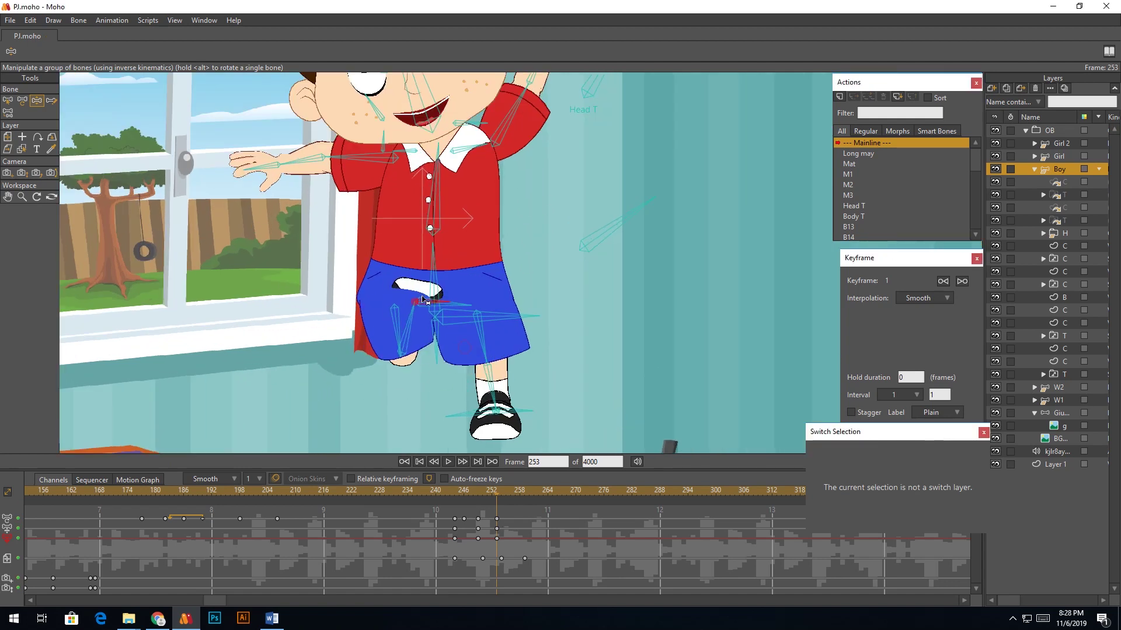
{"action": "scroll", "coordinate": [509, 327], "scroll_direction": "down", "scroll_amount": 2}
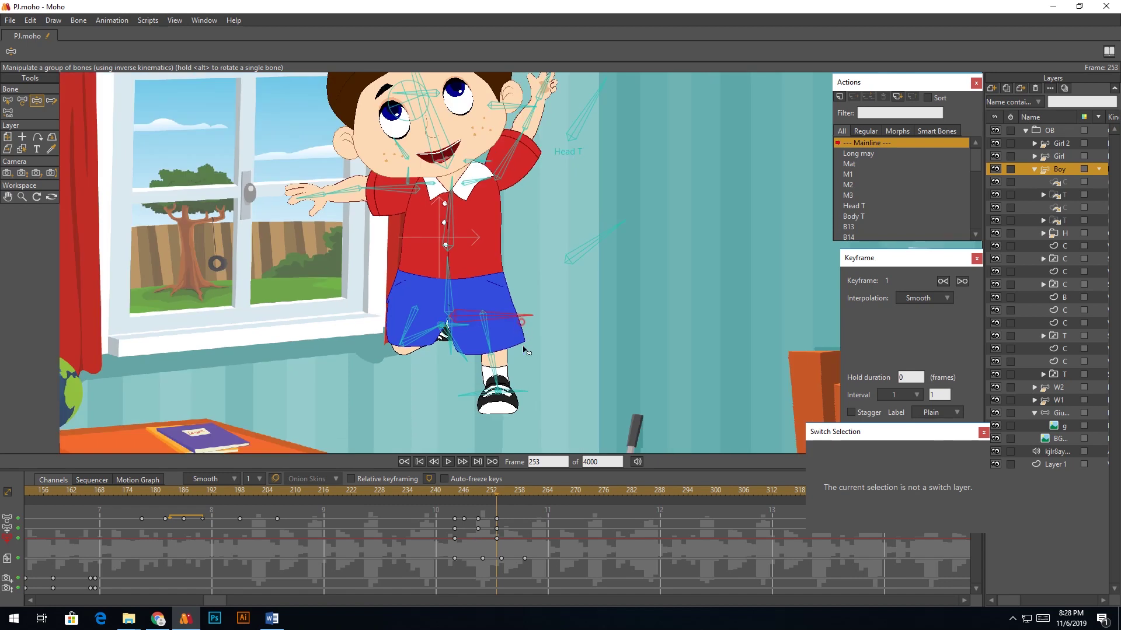
Step: Adjust the boy's hip bone and move his eye bone on frame 253 to look ahead, then play the jump
{"action": "left_click", "coordinate": [479, 493]}
{"action": "left_click", "coordinate": [496, 493]}
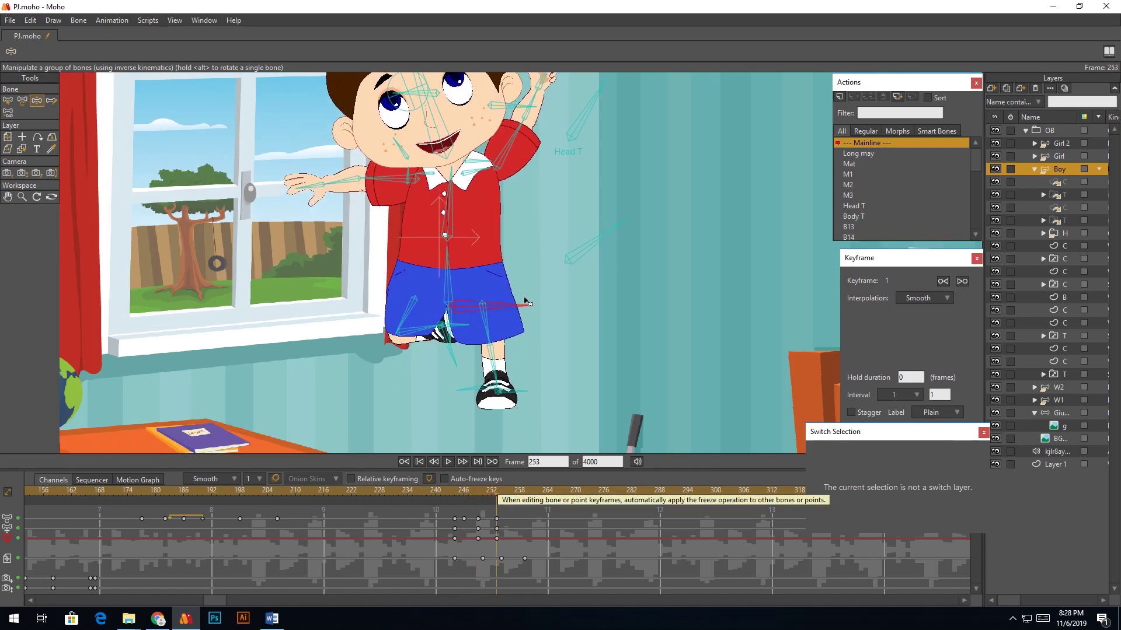
{"action": "scroll", "coordinate": [459, 232], "scroll_direction": "up", "scroll_amount": 2}
{"action": "left_click_drag", "start_coordinate": [455, 230], "coordinate": [455, 259]}
{"action": "key", "text": "t"}
{"action": "left_click", "coordinate": [396, 160]}
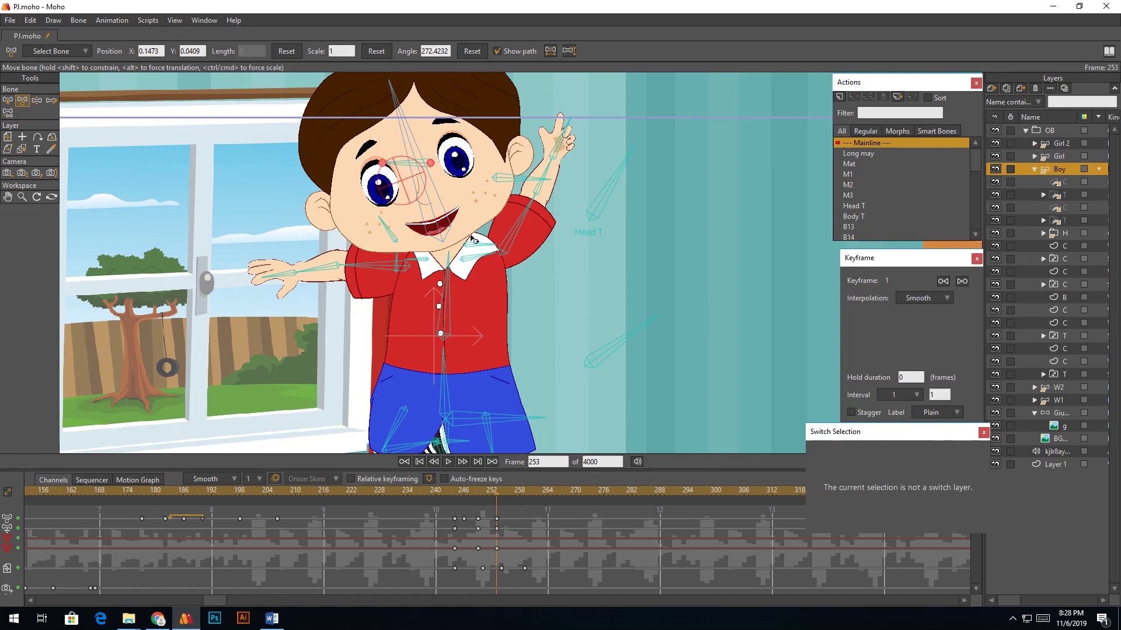
{"action": "scroll", "coordinate": [471, 239], "scroll_direction": "down", "scroll_amount": 2}
{"action": "scroll", "coordinate": [533, 388], "scroll_direction": "down", "scroll_amount": 2}
{"action": "left_click_drag", "start_coordinate": [415, 492], "coordinate": [520, 492]}
{"action": "left_click_drag", "start_coordinate": [543, 406], "coordinate": [527, 300]}
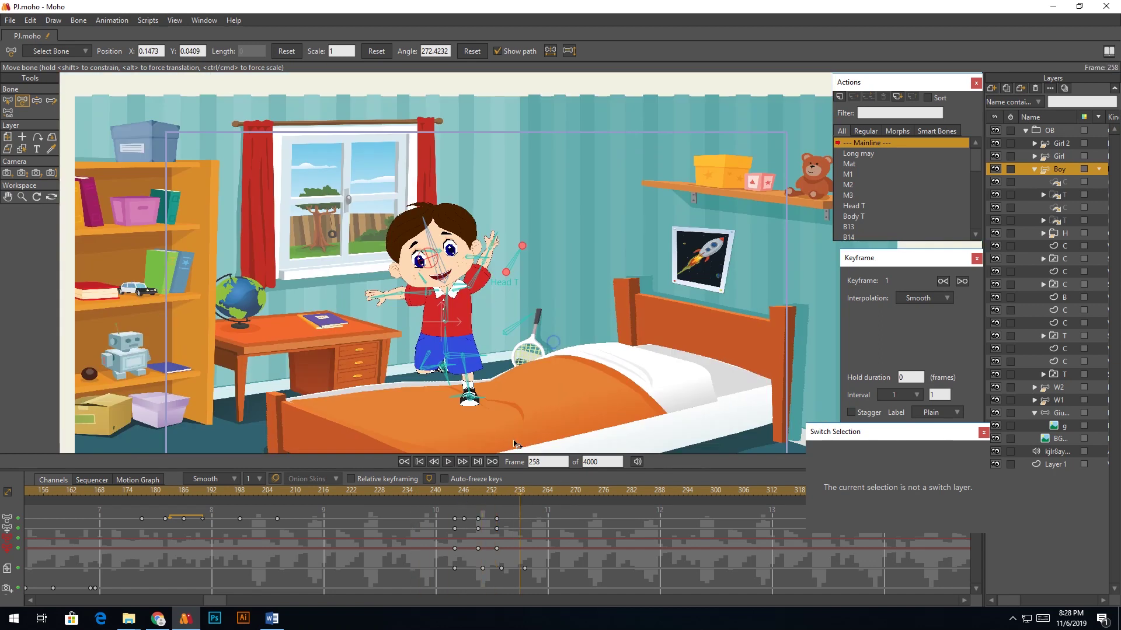
{"action": "key", "text": "space"}
Step: Adjust the boy's mouth control bones with Manipulate Bones on frame 249 of the jump
{"action": "left_click_drag", "start_coordinate": [440, 491], "coordinate": [478, 501]}
{"action": "left_click_drag", "start_coordinate": [427, 192], "coordinate": [416, 250]}
{"action": "scroll", "coordinate": [414, 249], "scroll_direction": "up", "scroll_amount": 4}
{"action": "key", "text": "z"}
{"action": "left_click", "coordinate": [395, 258]}
{"action": "left_click", "coordinate": [485, 267]}
{"action": "key", "text": "Left"}
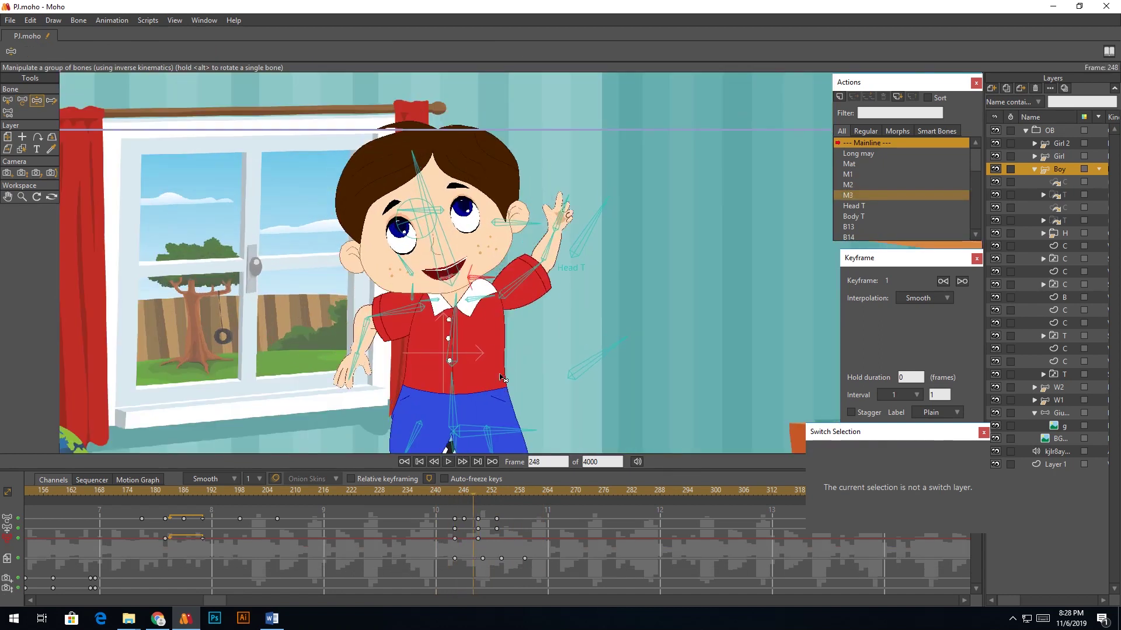
Step: Check the neighbouring frames and reshape the boy's mouth into a closed smile on frame 249
{"action": "key", "text": "Right"}
{"action": "key", "text": "Right"}
{"action": "key", "text": "Right"}
{"action": "key", "text": "Left"}
{"action": "key", "text": "Left"}
{"action": "key", "text": "Left"}
{"action": "key", "text": "Left"}
{"action": "key", "text": "Left"}
{"action": "key", "text": "Right"}
{"action": "key", "text": "Right"}
{"action": "key", "text": "Right"}
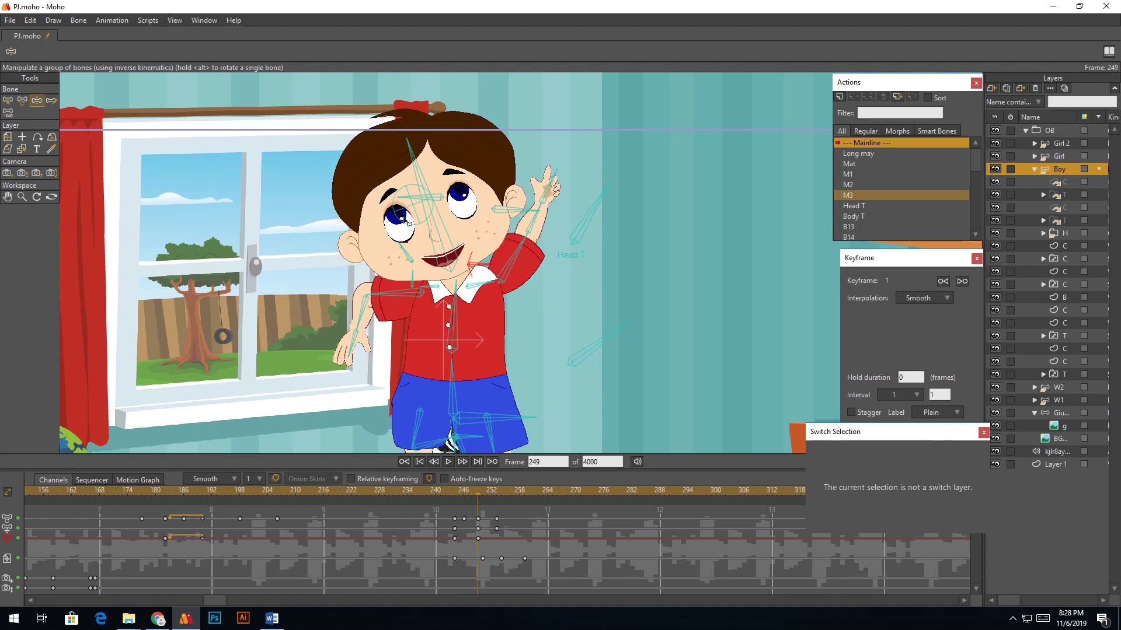
{"action": "scroll", "coordinate": [368, 304], "scroll_direction": "up", "scroll_amount": 2}
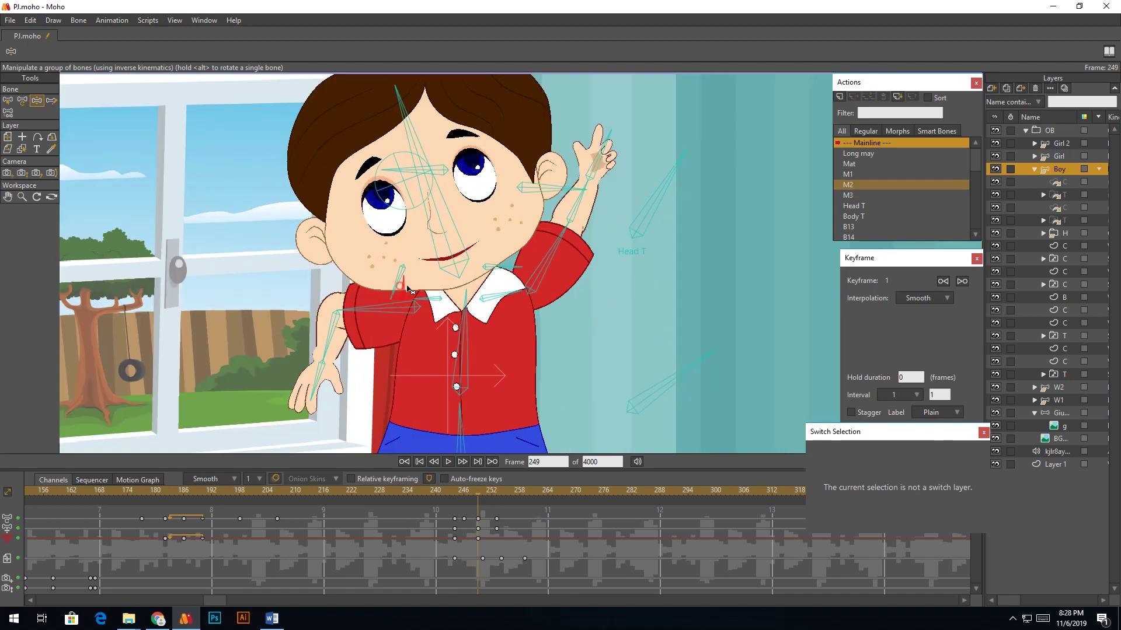
Step: Open the boy's mouth into a wide smile on frame 253 with the mouth control bones
{"action": "key", "text": "Right"}
{"action": "key", "text": "Right"}
{"action": "key", "text": "Right"}
{"action": "key", "text": "Right"}
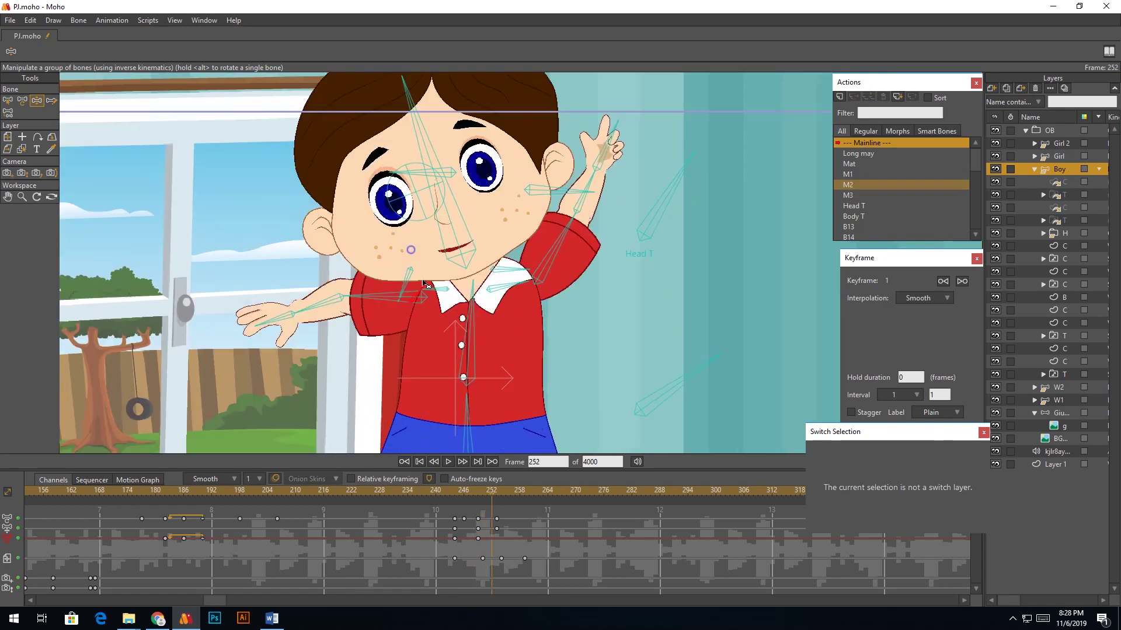
{"action": "scroll", "coordinate": [425, 289], "scroll_direction": "up", "scroll_amount": 2}
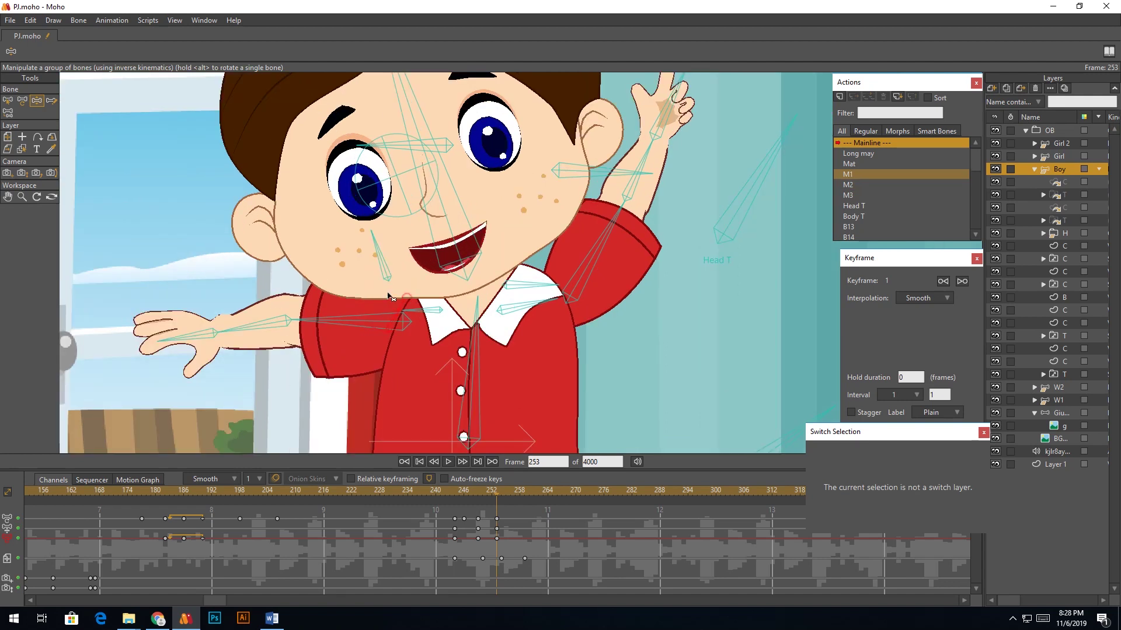
Step: Shape the boy's mouth into a wide, slanted open smile on frame 256
{"action": "key", "text": "Right"}
{"action": "key", "text": "Right"}
{"action": "key", "text": "Right"}
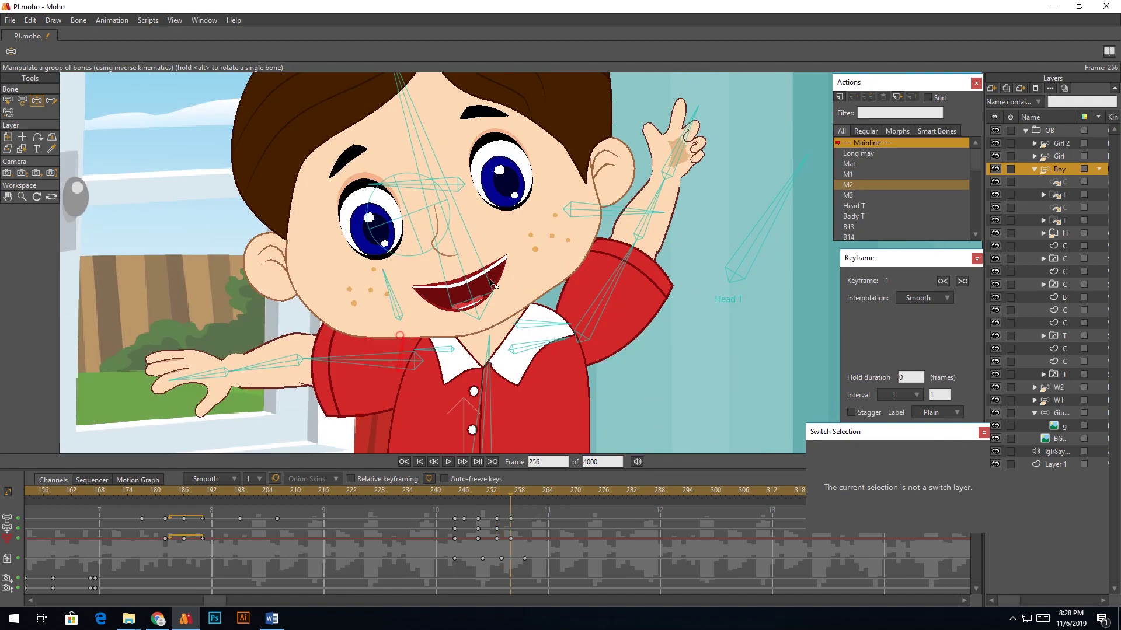
Step: Narrow the boy's smile on frame 259, undoing the last mouth bone change and reshaping it
{"action": "key", "text": "Right"}
{"action": "key", "text": "Right"}
{"action": "key", "text": "Right"}
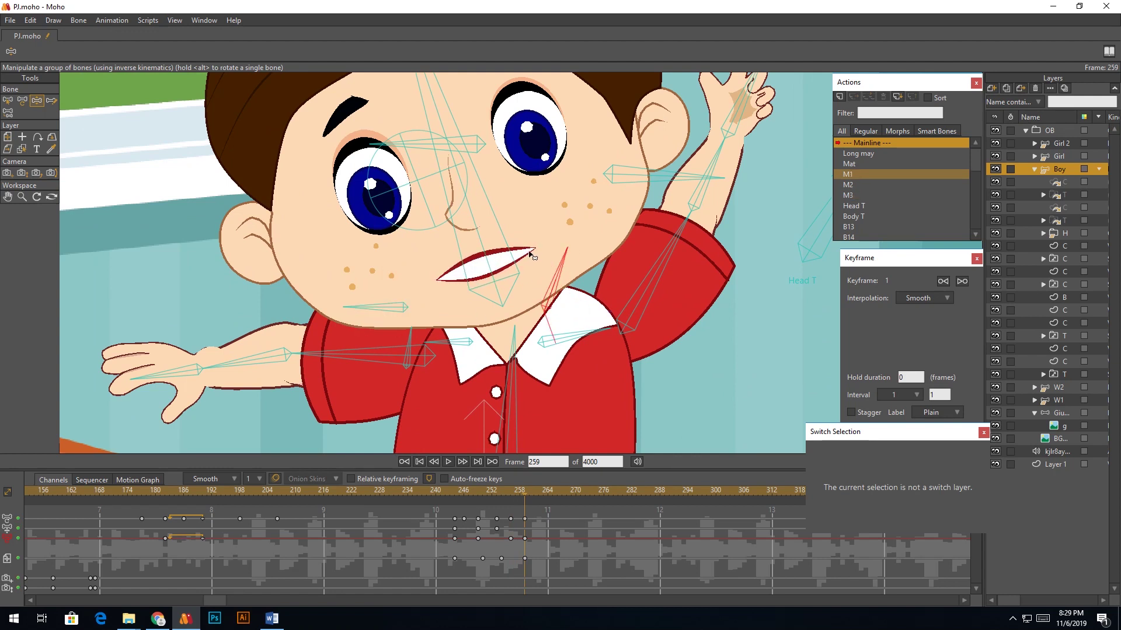
{"action": "key", "text": "ctrl+z"}
{"action": "left_click_drag", "start_coordinate": [411, 325], "coordinate": [397, 335]}
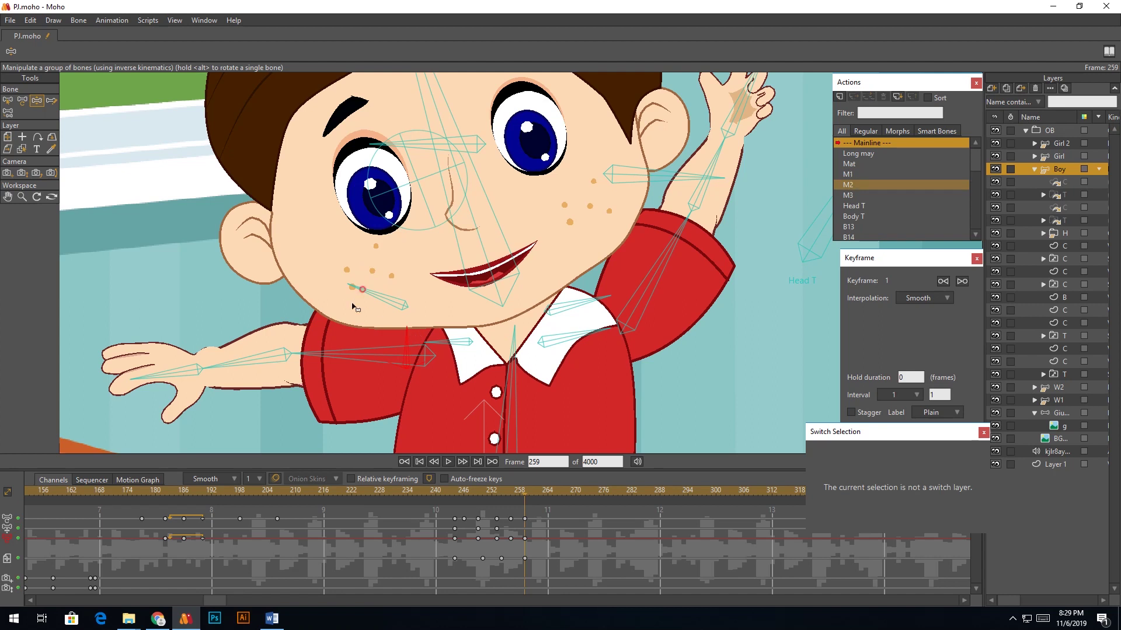
Step: Play the jump and check the mouth animation up to frame 259
{"action": "key", "text": "space"}
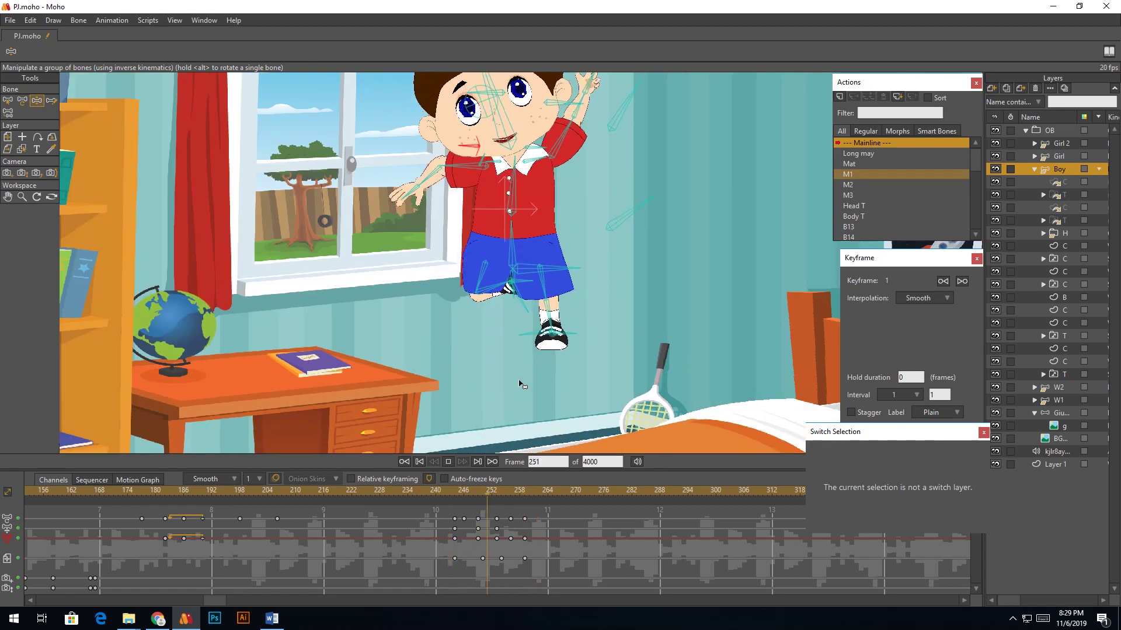
{"action": "mouse_move", "coordinate": [547, 511]}
{"action": "left_mouse_down"}
{"action": "mouse_move", "coordinate": [474, 489]}
{"action": "mouse_move", "coordinate": [524, 512]}
{"action": "left_mouse_up"}
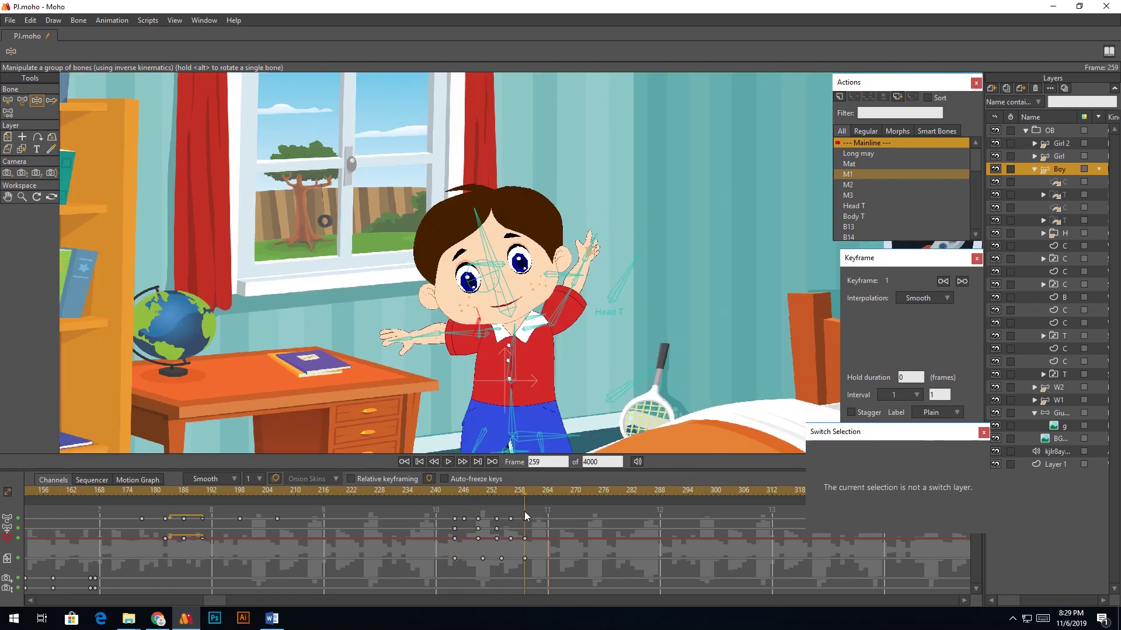
{"action": "key", "text": "space"}
Step: Shape the boy's mouth on frames 262 and 267 after the landing
{"action": "left_click", "coordinate": [565, 302]}
{"action": "key", "text": "Right"}
{"action": "key", "text": "Right"}
{"action": "key", "text": "Right"}
{"action": "key", "text": "Right"}
{"action": "key", "text": "Right"}
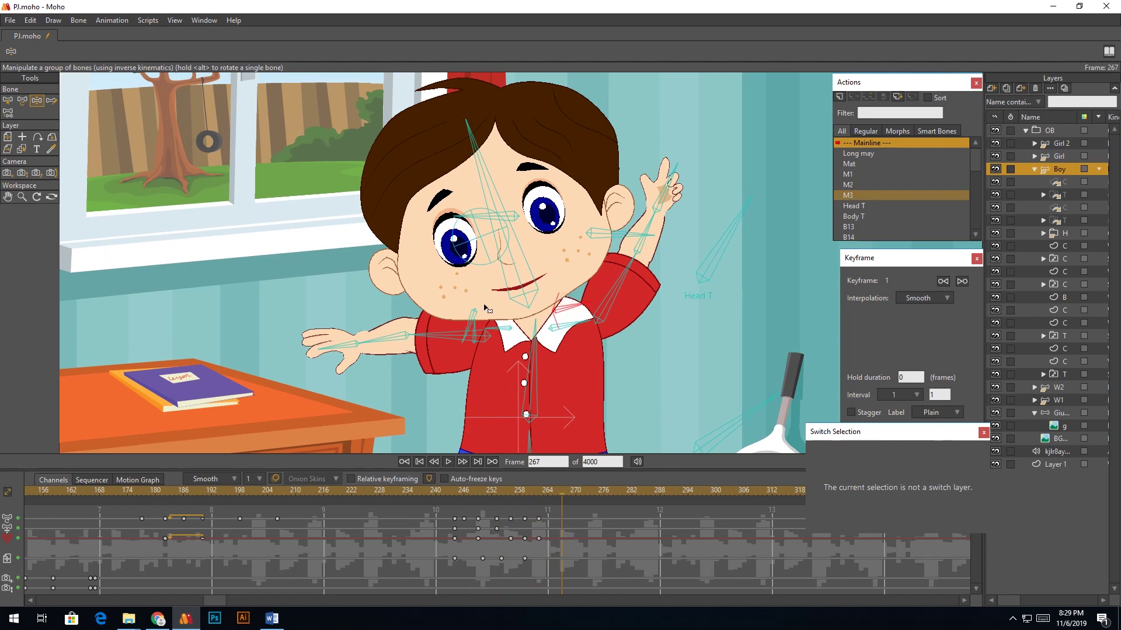
{"action": "left_click_drag", "start_coordinate": [512, 175], "coordinate": [540, 181]}
{"action": "scroll", "coordinate": [575, 196], "scroll_direction": "down", "scroll_amount": 3}
Step: Play the jump from before takeoff to review the landing and mouth movement
{"action": "left_click", "coordinate": [422, 511]}
{"action": "key", "text": "space"}
{"action": "scroll", "coordinate": [526, 391], "scroll_direction": "down", "scroll_amount": 3}
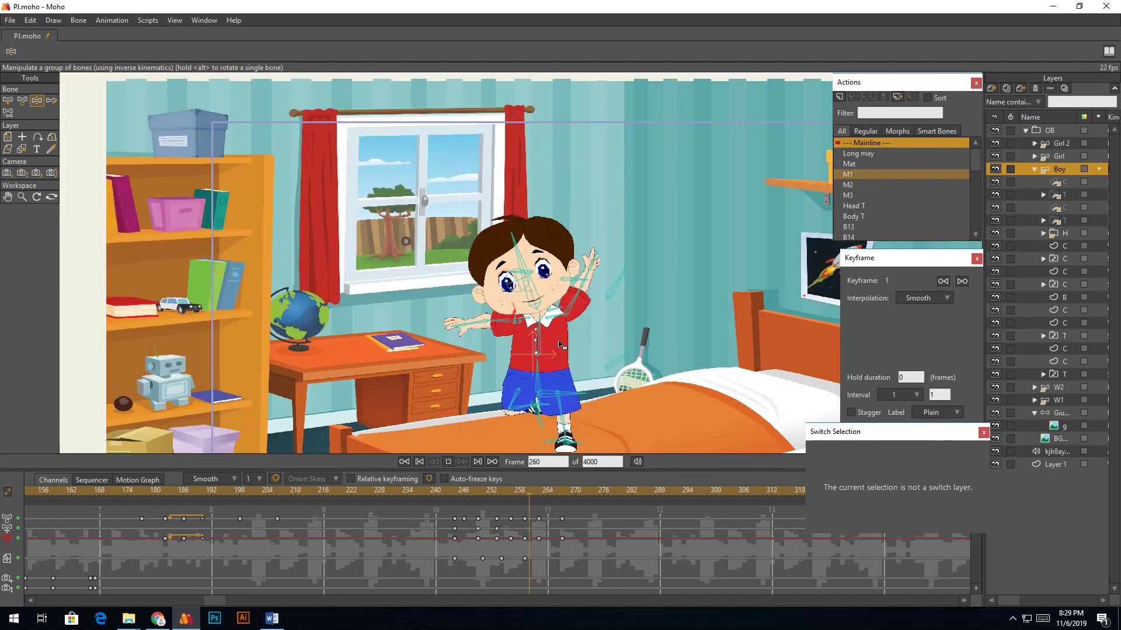
{"action": "key", "text": "space"}
Step: Move the mouth bone keys from frame 267 to frame 264 and replay the jump from frame 233
{"action": "left_click_drag", "start_coordinate": [578, 421], "coordinate": [580, 347]}
{"action": "left_click_drag", "start_coordinate": [445, 495], "coordinate": [403, 496]}
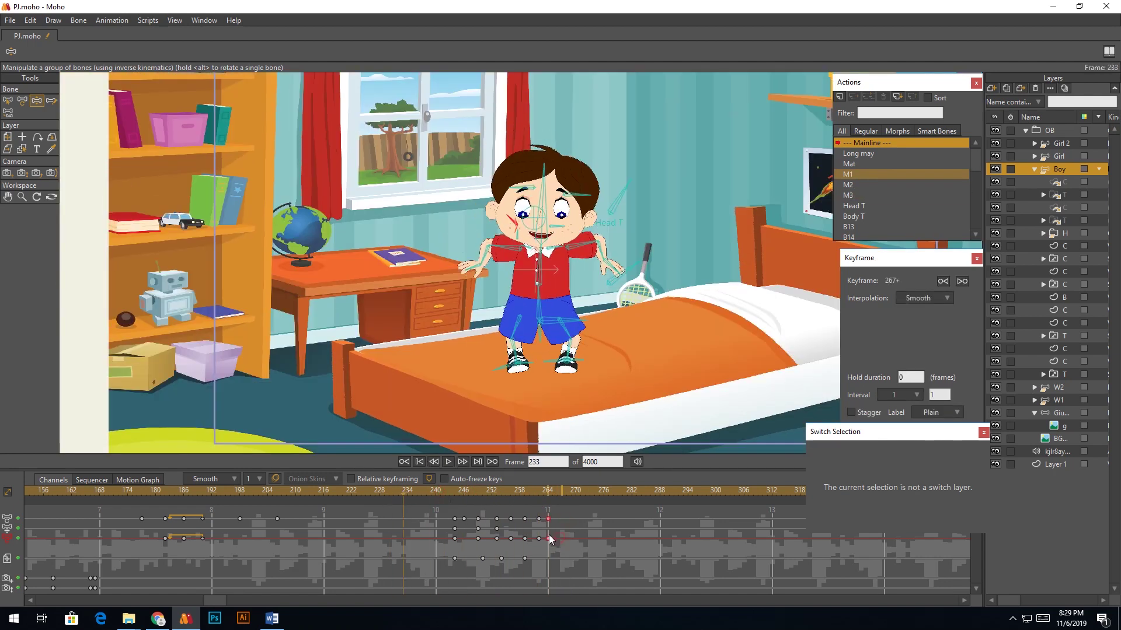
{"action": "key", "text": "space"}
{"action": "key", "text": "space"}
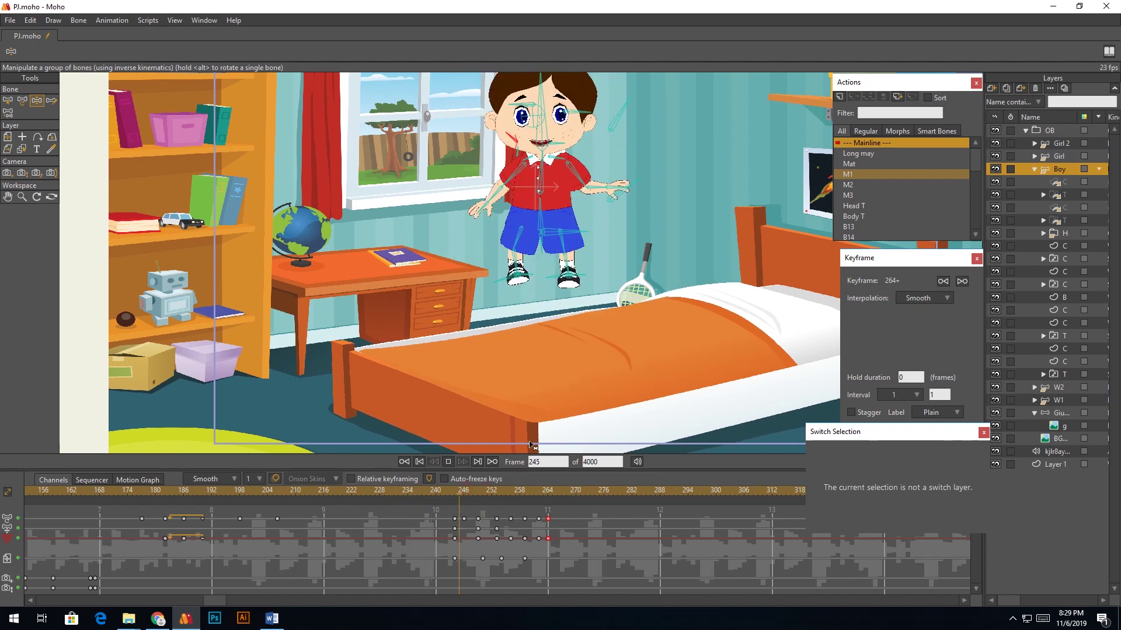
Step: On frame 256, adjust the boy's body pose and outstretched upper arm, using Transform Bone for the arm
{"action": "left_click", "coordinate": [512, 498]}
{"action": "left_click_drag", "start_coordinate": [537, 304], "coordinate": [534, 347]}
{"action": "scroll", "coordinate": [540, 350], "scroll_direction": "up", "scroll_amount": 4}
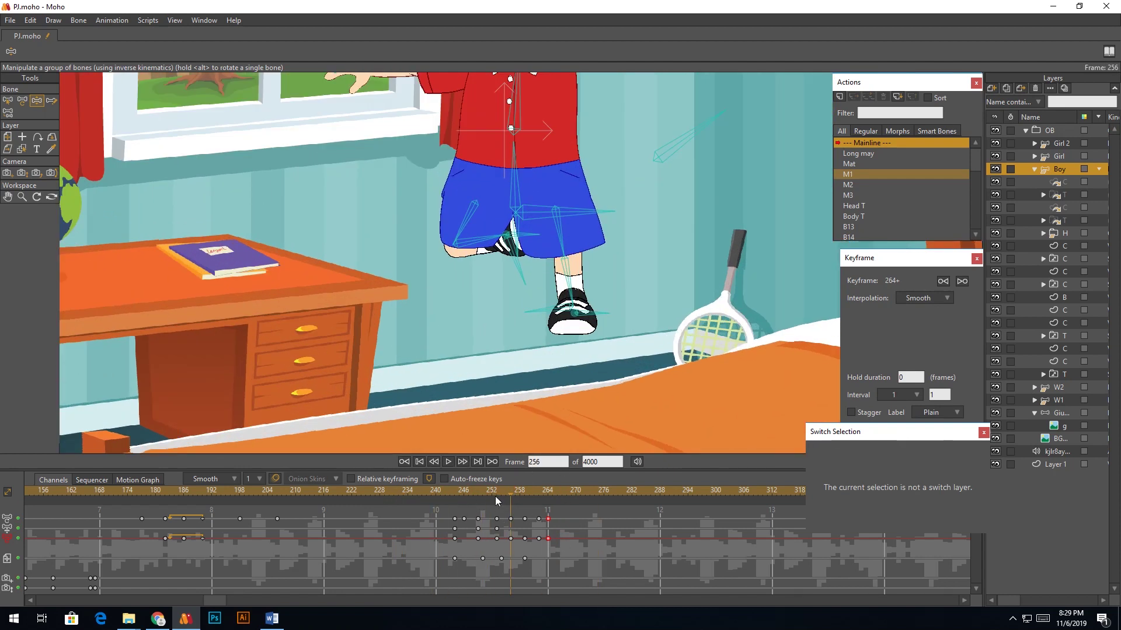
{"action": "scroll", "coordinate": [530, 257], "scroll_direction": "up", "scroll_amount": 1}
{"action": "left_click", "coordinate": [590, 323]}
{"action": "left_click", "coordinate": [510, 149]}
{"action": "left_click_drag", "start_coordinate": [508, 102], "coordinate": [491, 245]}
{"action": "key", "text": "t"}
{"action": "scroll", "coordinate": [491, 245], "scroll_direction": "up", "scroll_amount": 2}
{"action": "left_click", "coordinate": [503, 217]}
{"action": "left_click_drag", "start_coordinate": [486, 111], "coordinate": [486, 142]}
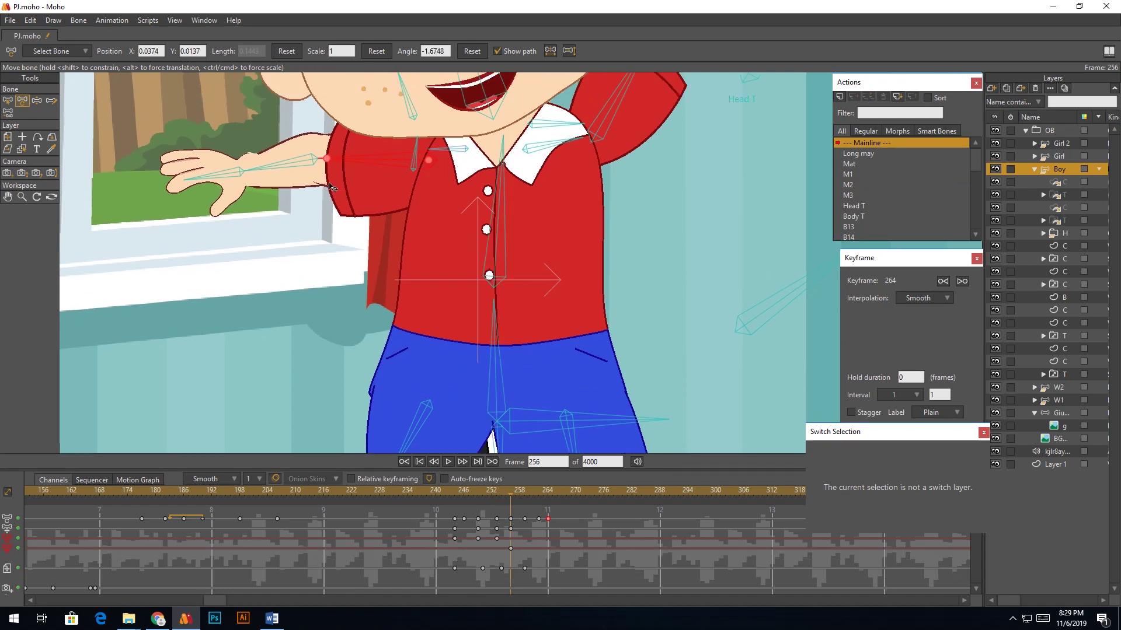